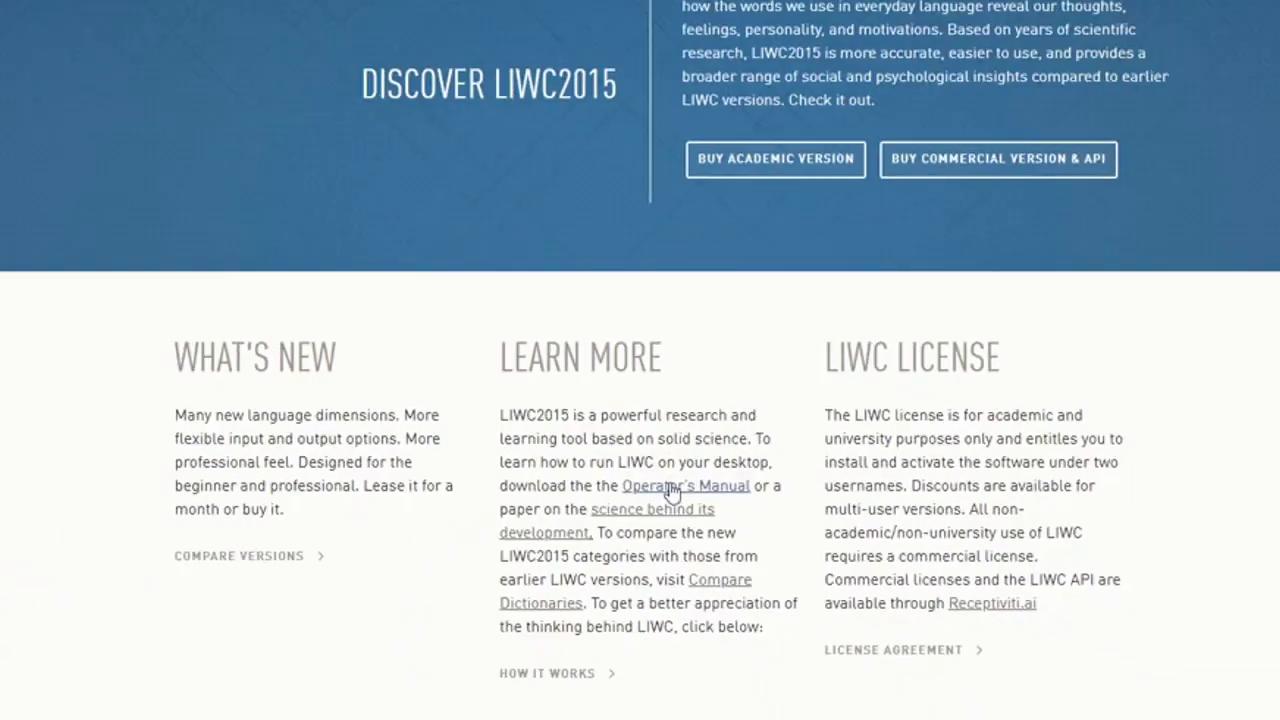
Open the LIWC2015 Operator's Manual and find the Creating and Using Custom Dictionaries heading
left_click(745, 452)
left_click_drag(1272, 90, 1274, 352)
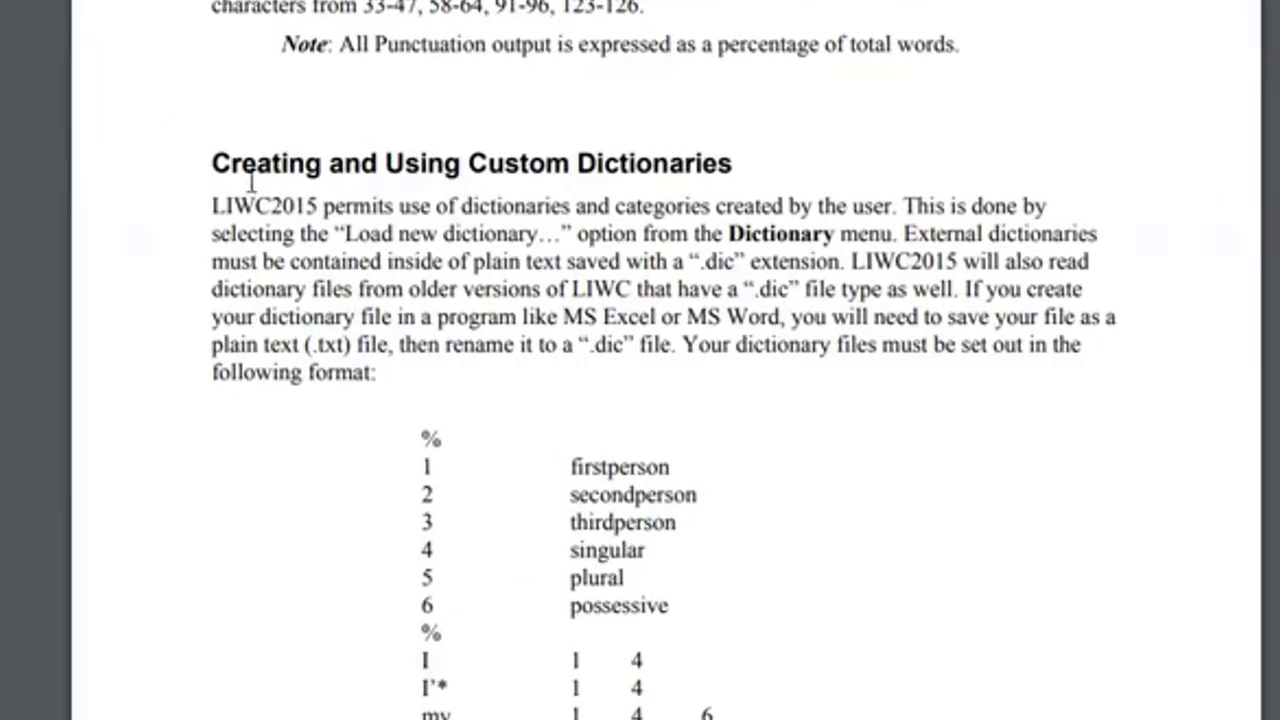
left_click_drag(210, 164, 737, 172)
Scroll through the manual to review the required custom dictionary format
left_click(737, 172)
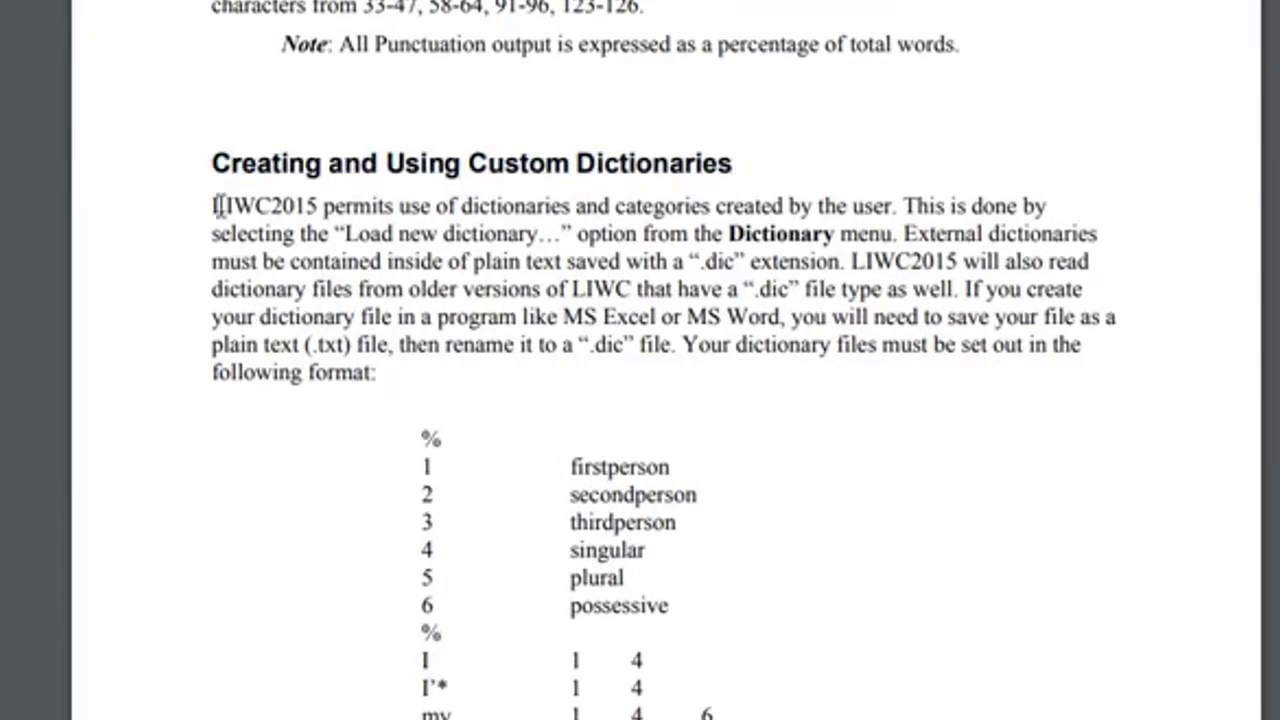
scroll(587, 220, "down", 1)
scroll(587, 220, "down", 5)
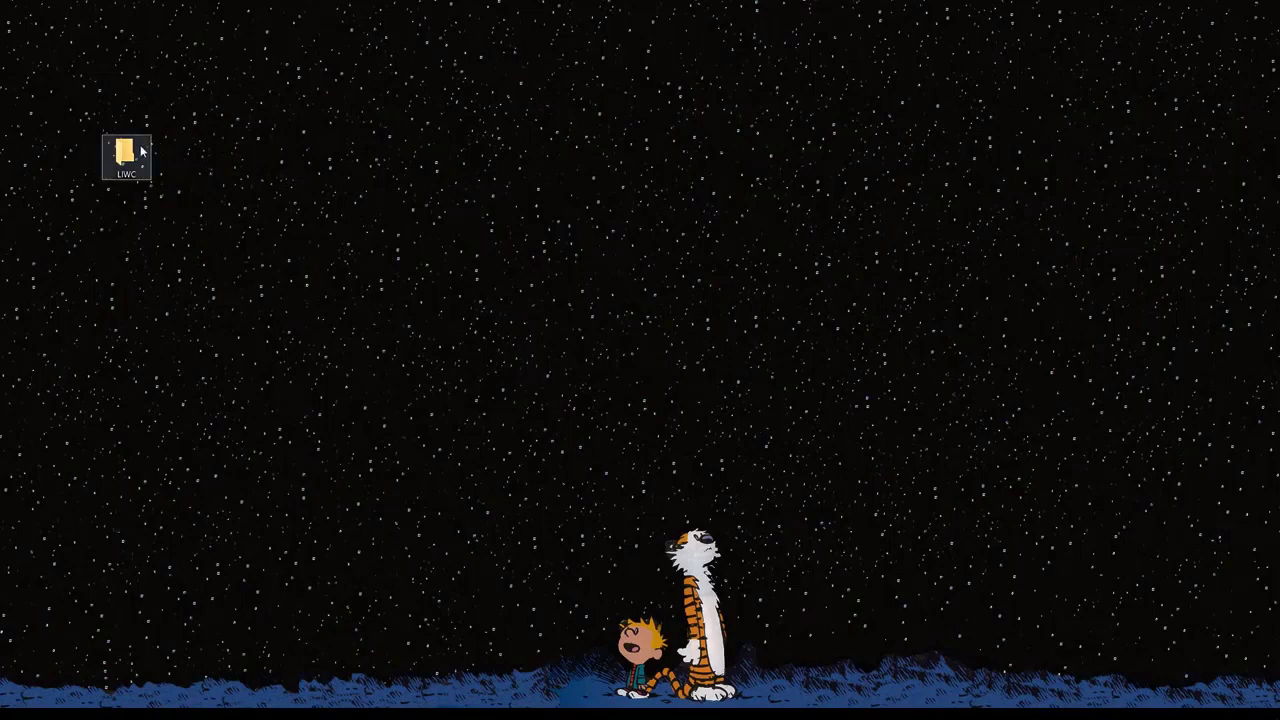
Add a new Microsoft Excel Worksheet named Emotions.xlsx in the LIWC folder and open it
double_click(141, 151)
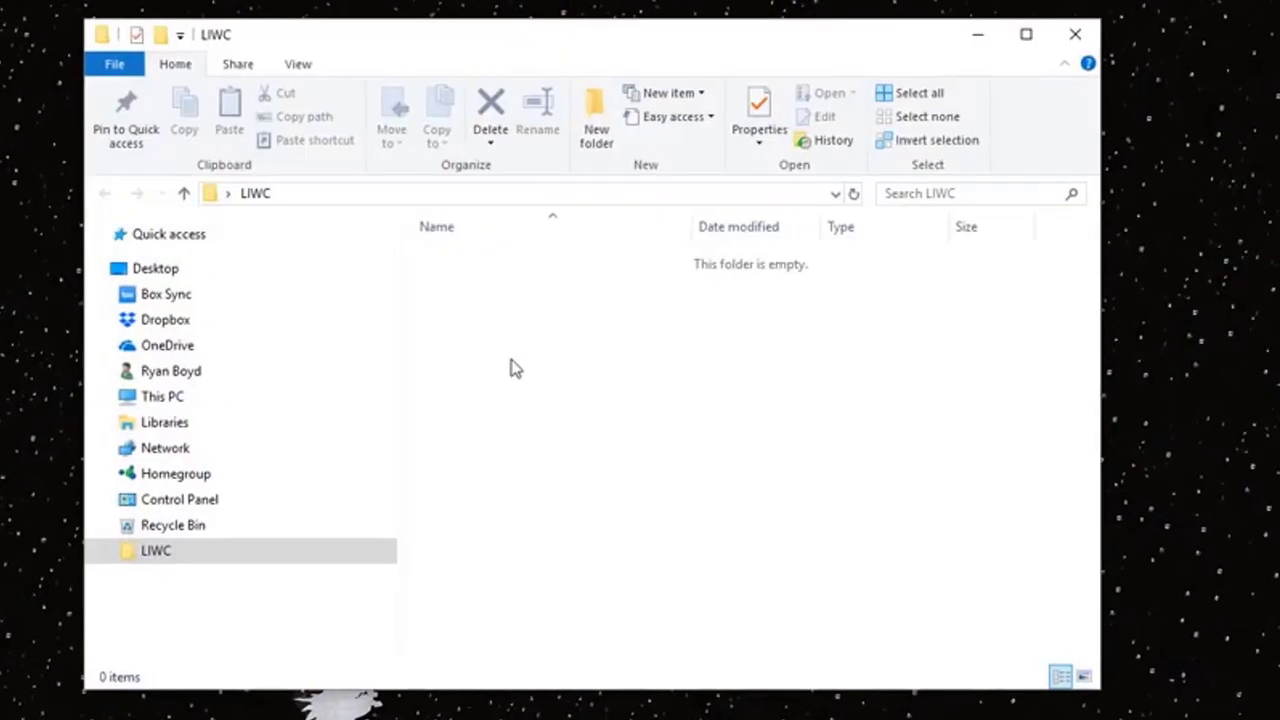
right_click(782, 376)
mouse_move(603, 611)
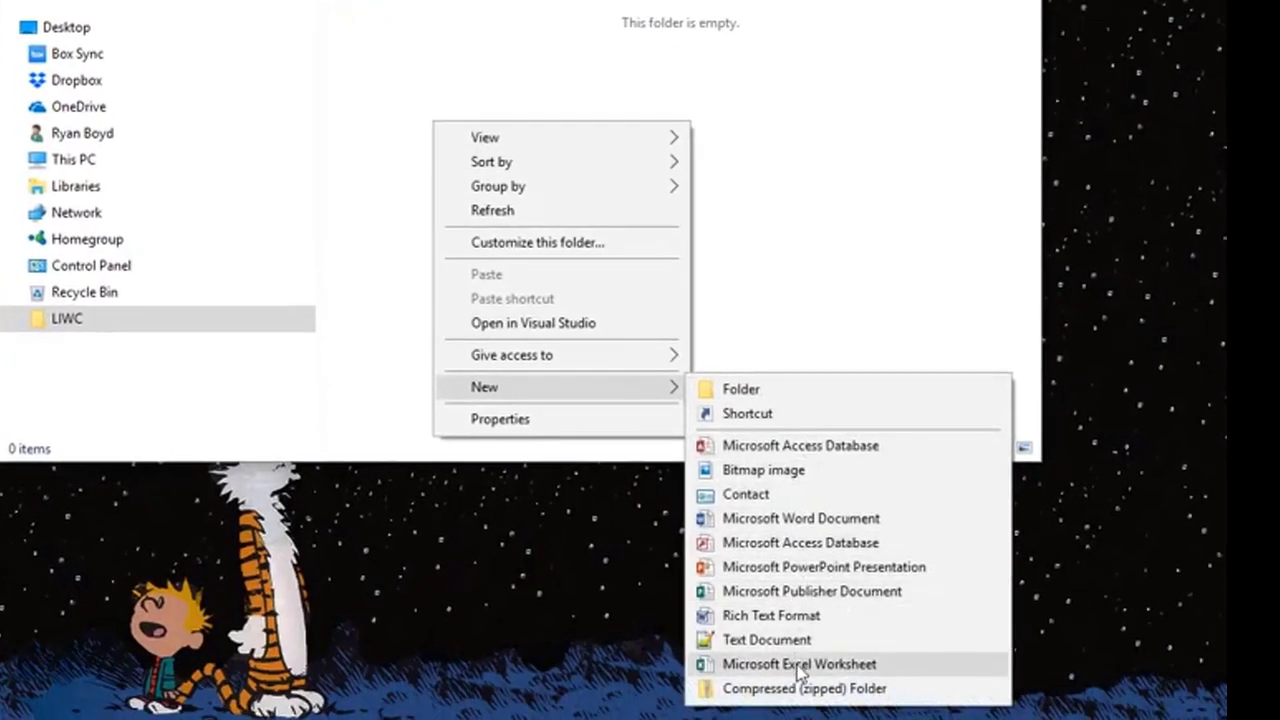
left_click(800, 660)
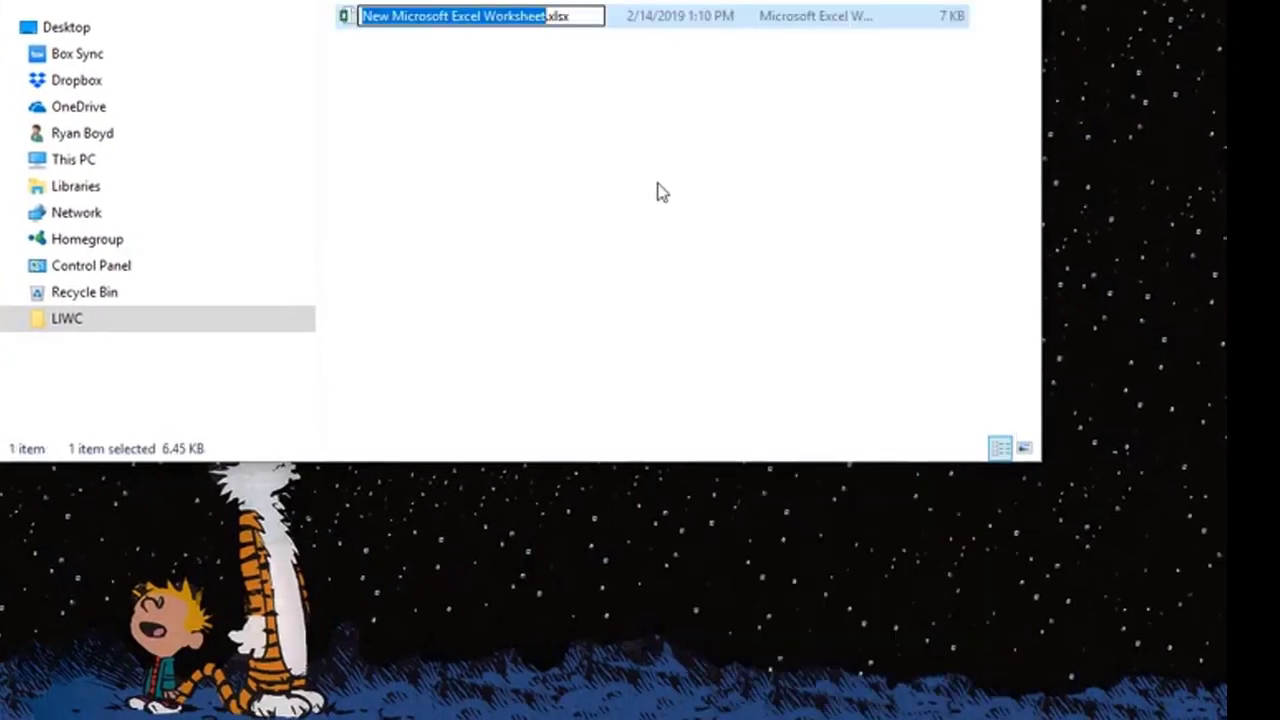
type("Emotions")
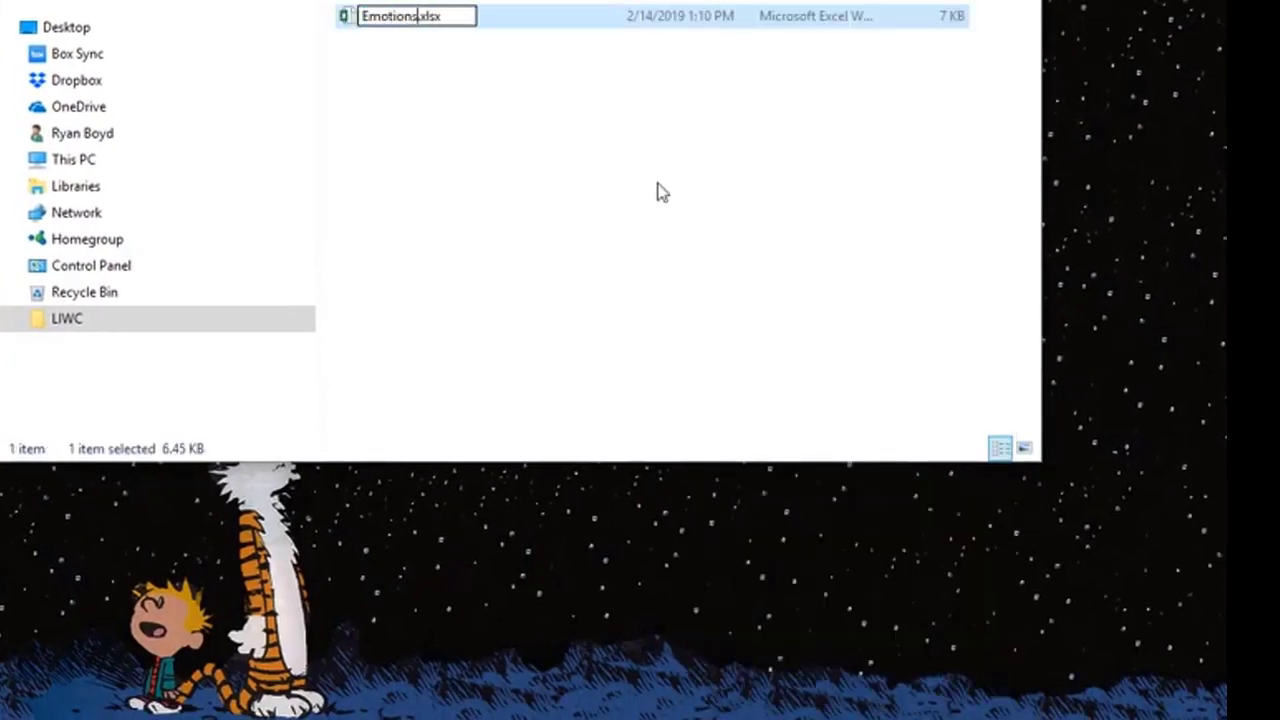
key("Return")
key("Return")
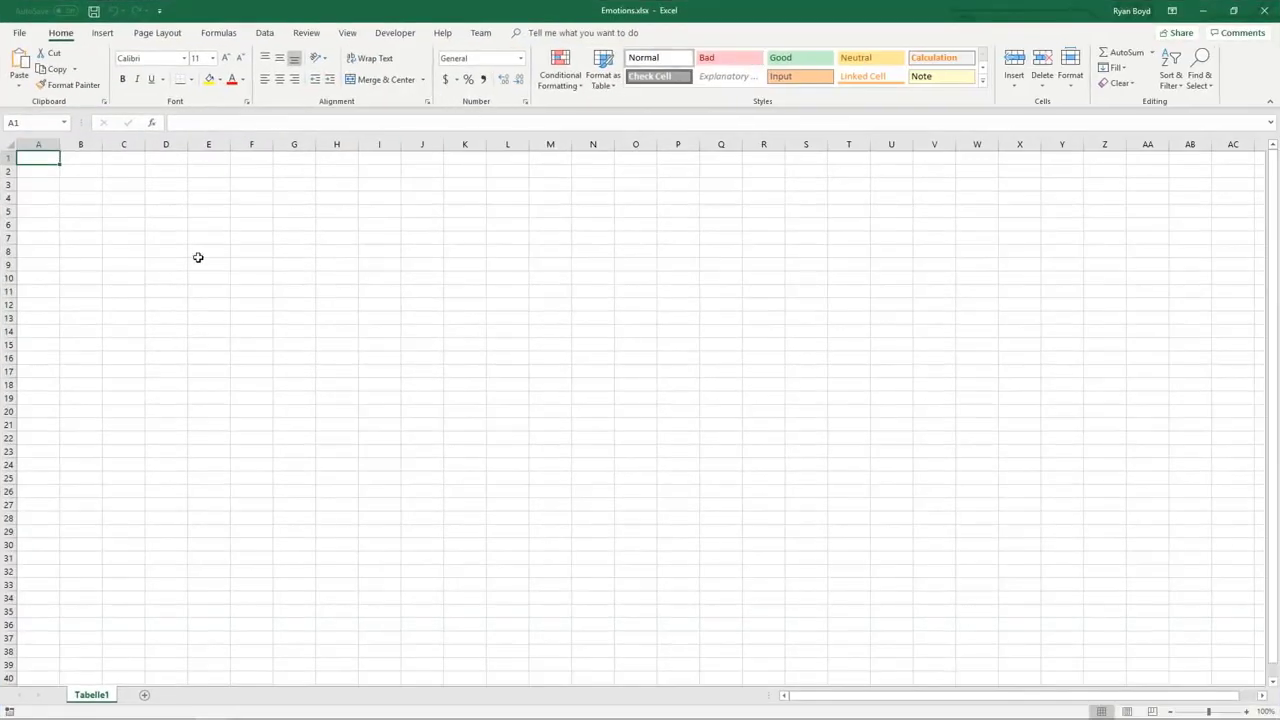
scroll(197, 257, "up", 6)
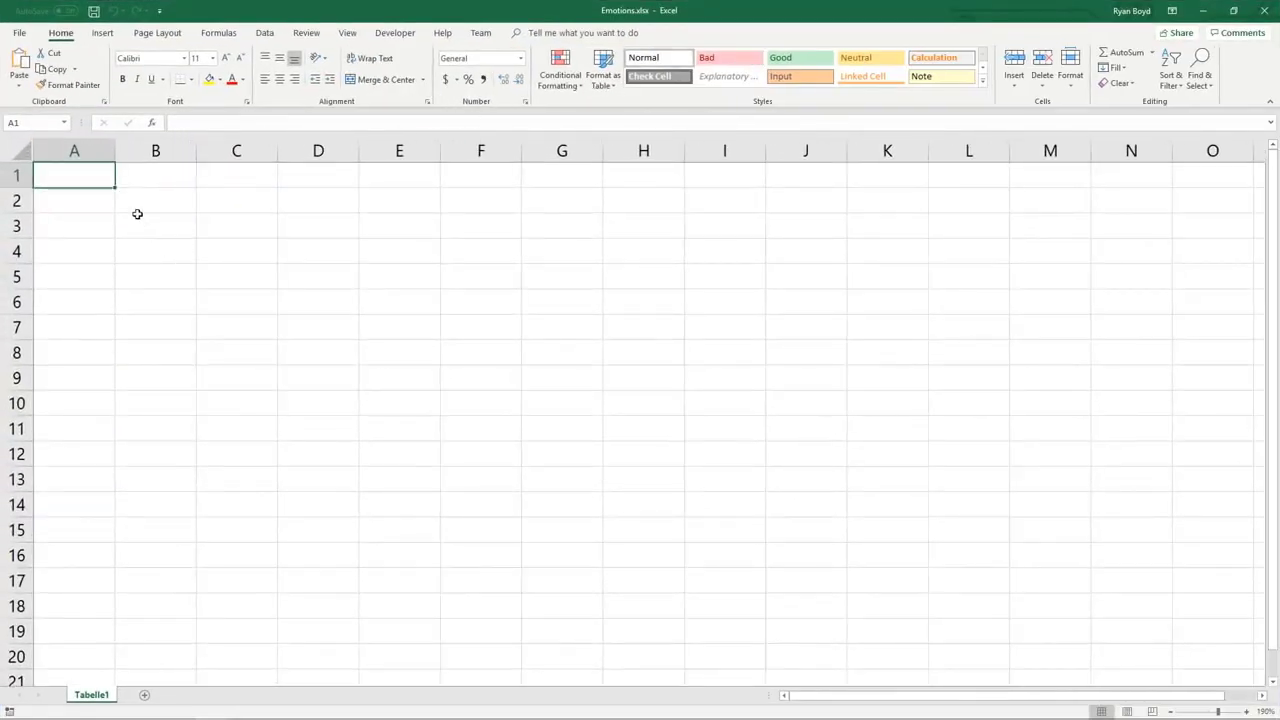
left_click_drag(104, 182, 214, 314)
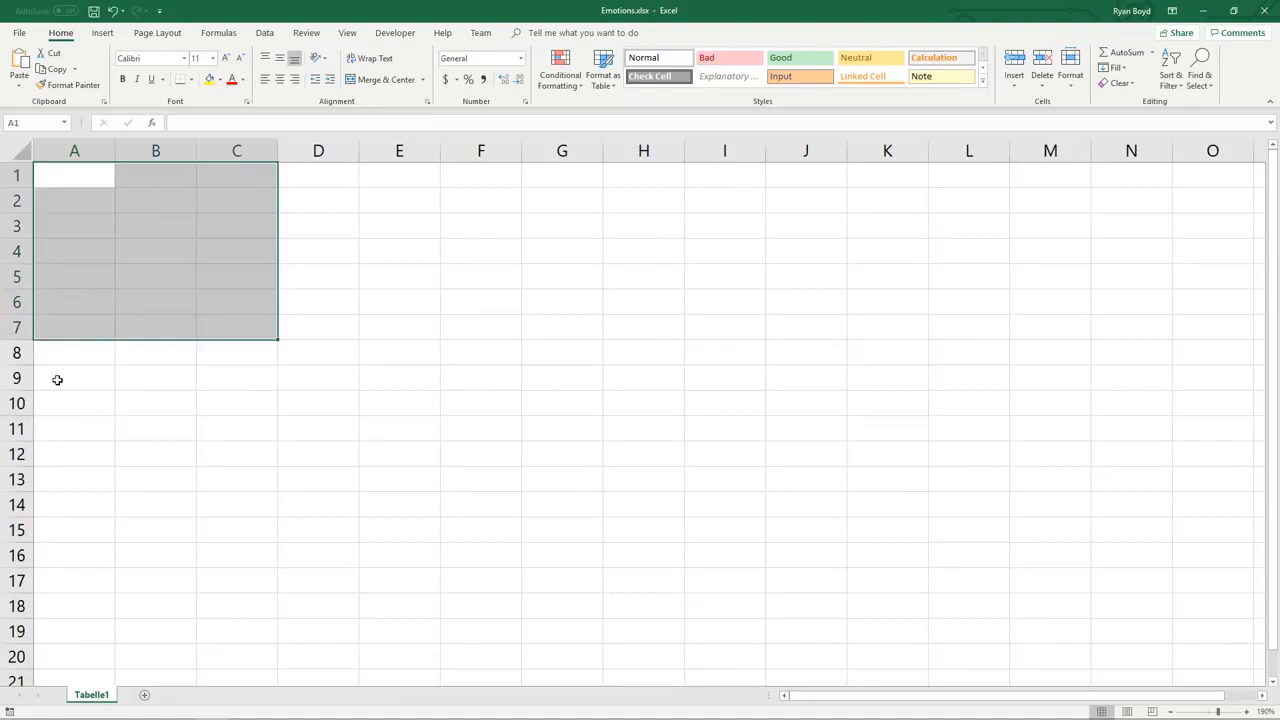
left_click_drag(57, 380, 289, 609)
left_click(72, 178)
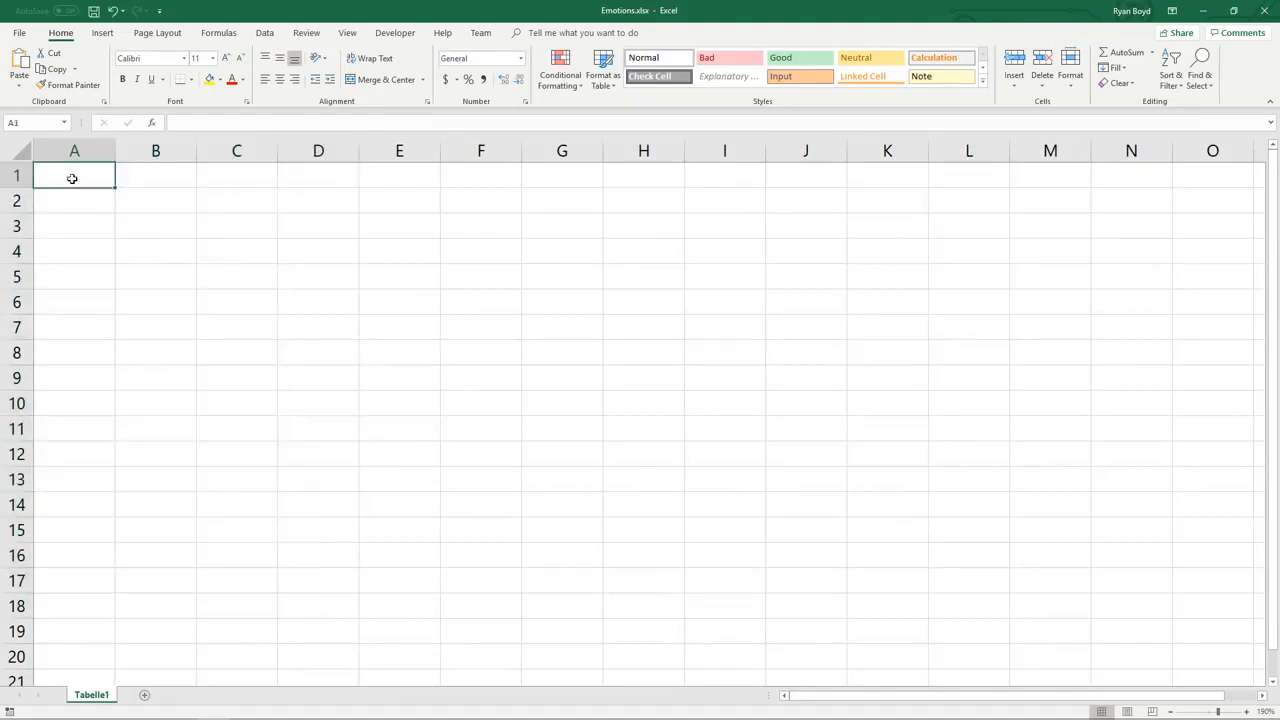
left_click_drag(81, 197, 150, 250)
left_click_drag(62, 342, 170, 400)
left_click_drag(198, 457, 252, 570)
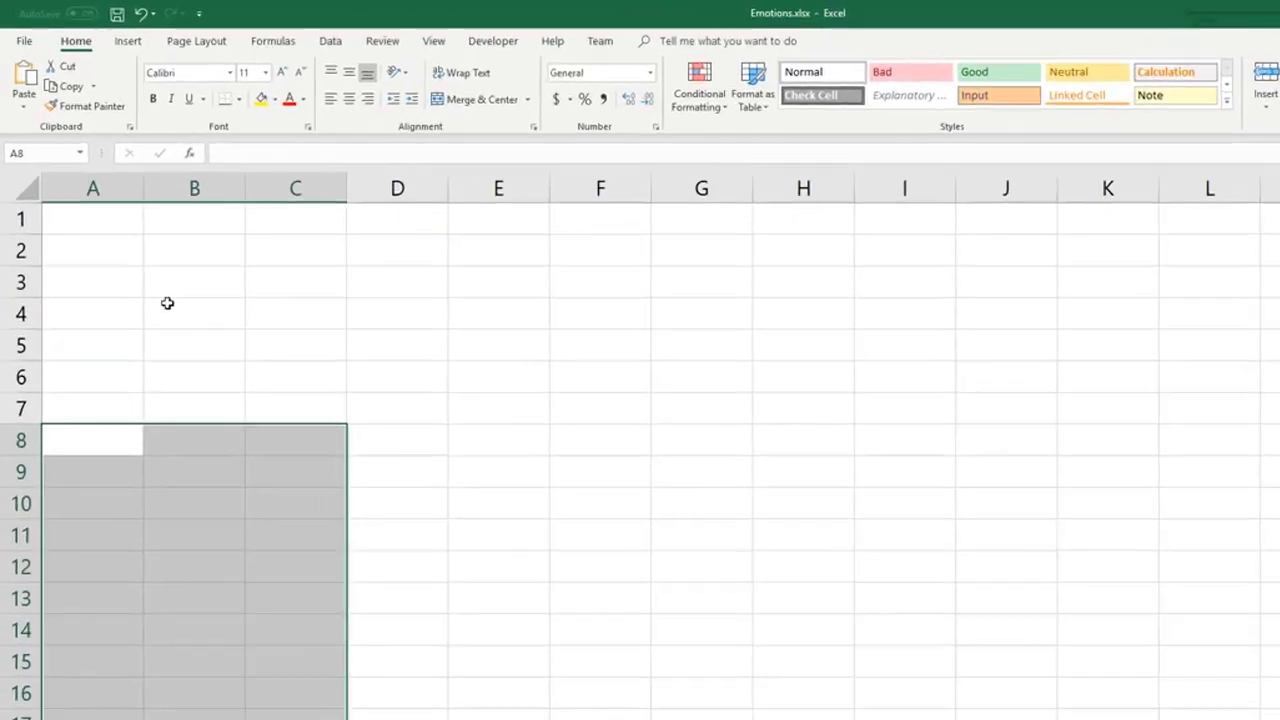
key("ctrl+Home")
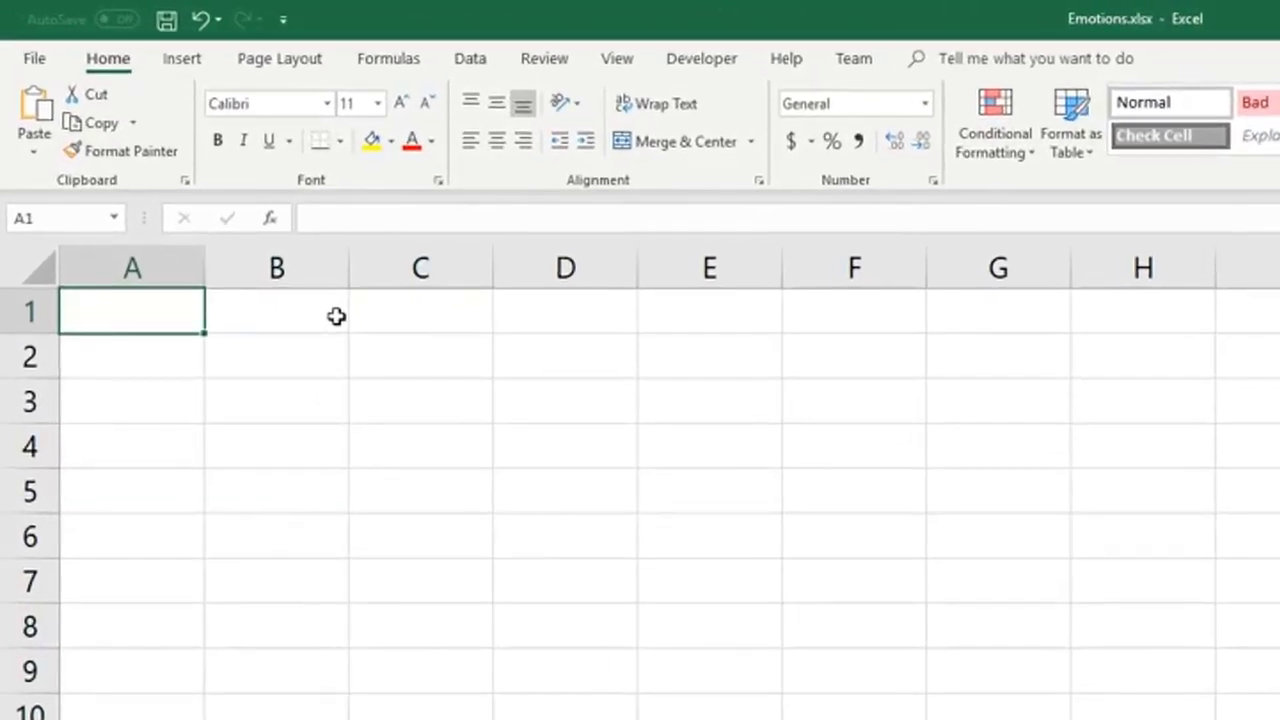
Enter % markers in cells A1 and A5
type("%")
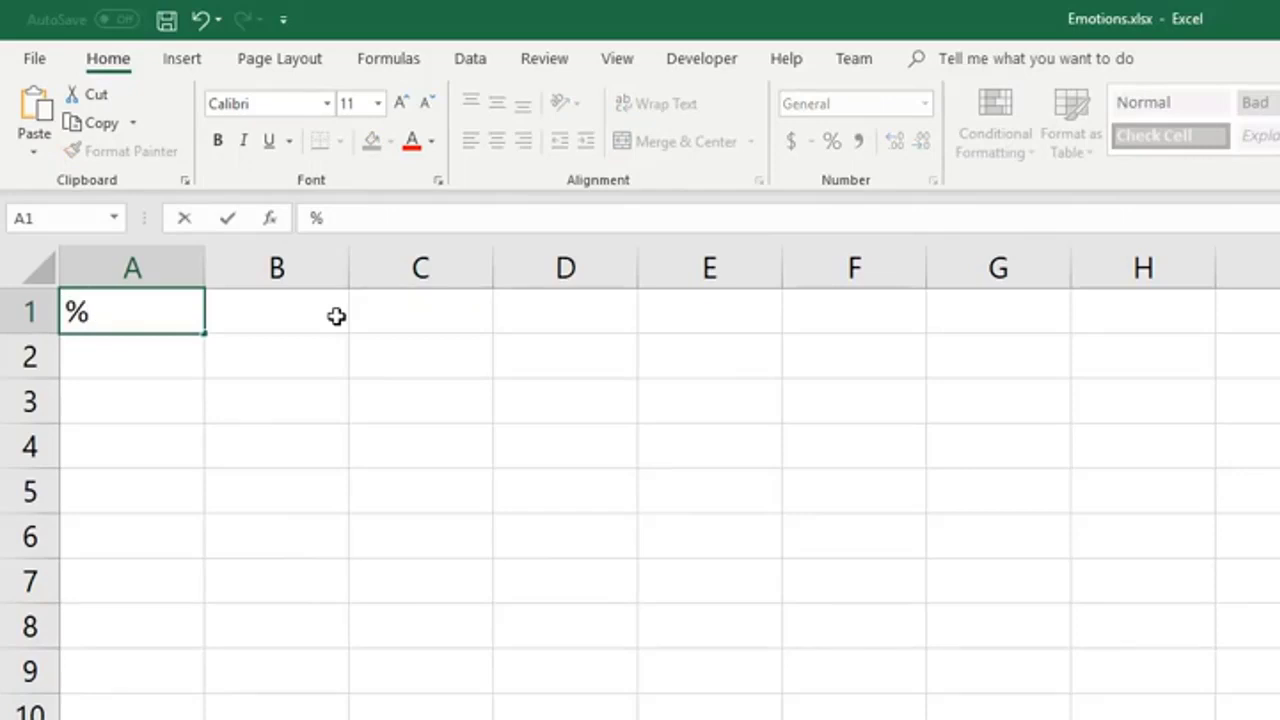
key("Return")
key("Return")
key("Return")
key("Return")
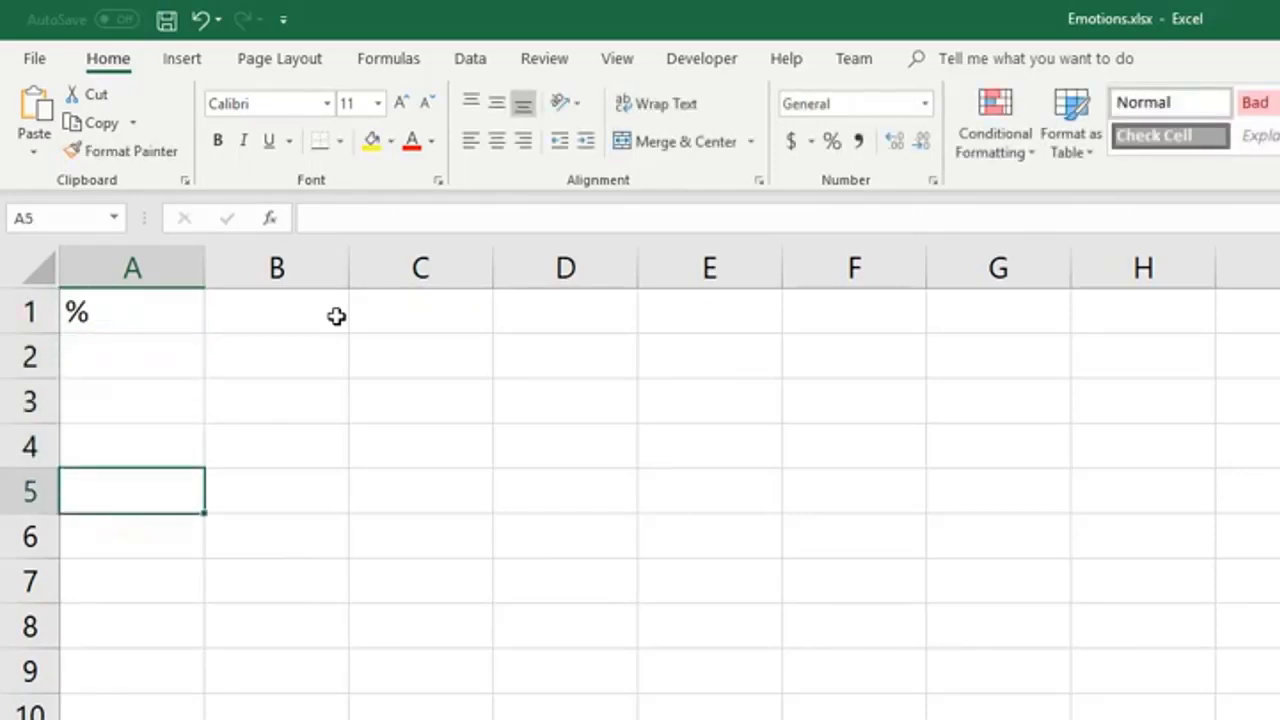
type("%")
key("Return")
key("Up")
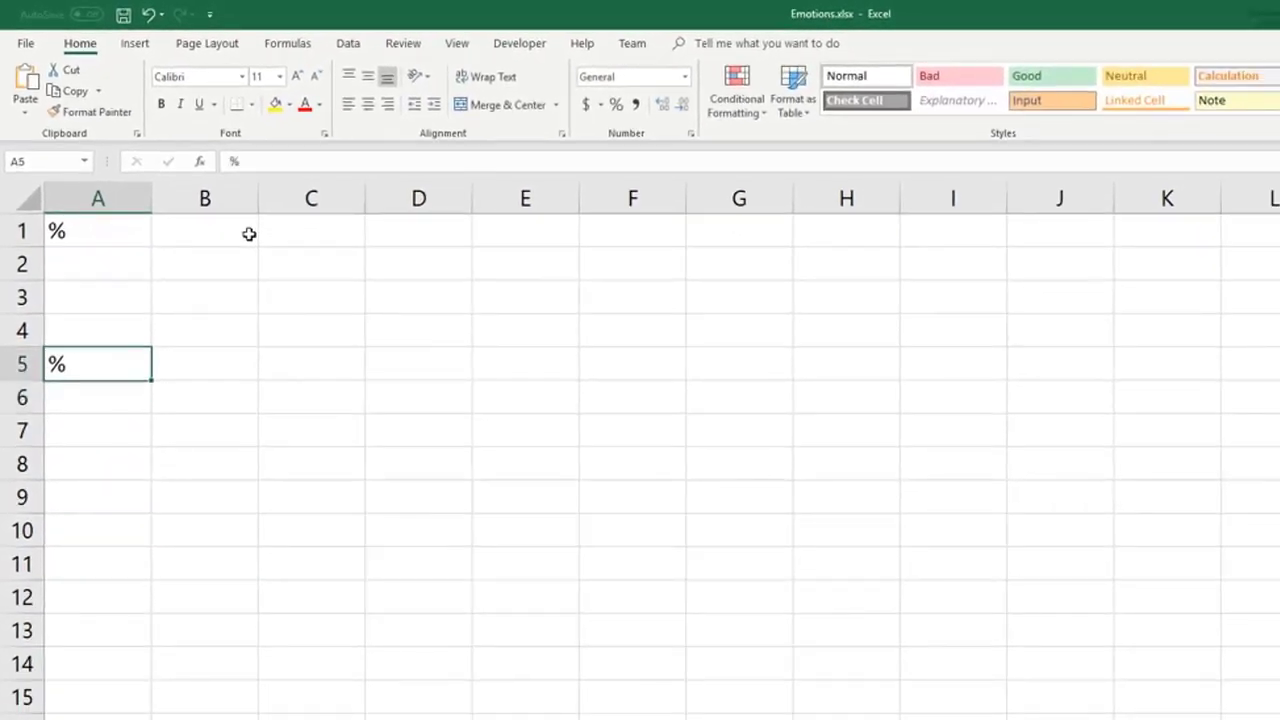
left_click_drag(144, 230, 194, 363)
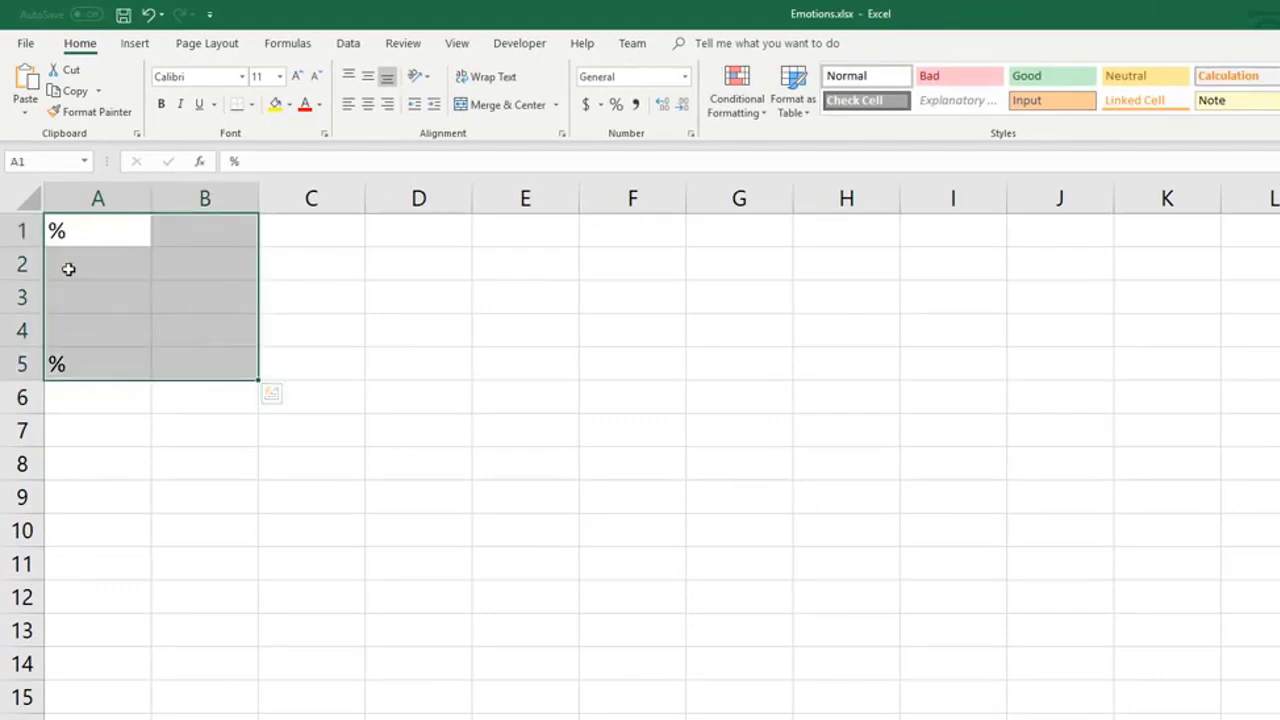
left_click(187, 263)
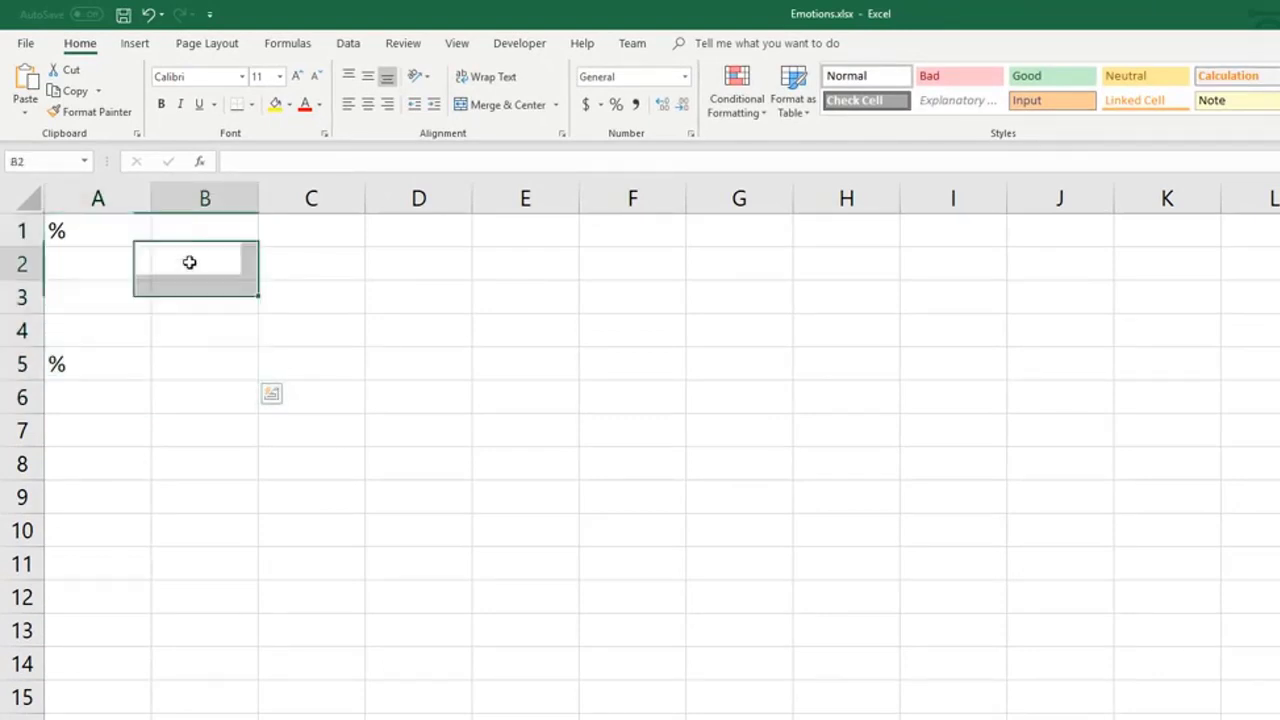
Number the categories 1, 2 and 3 in A2:A4
left_click(110, 261)
type("1")
key("Return")
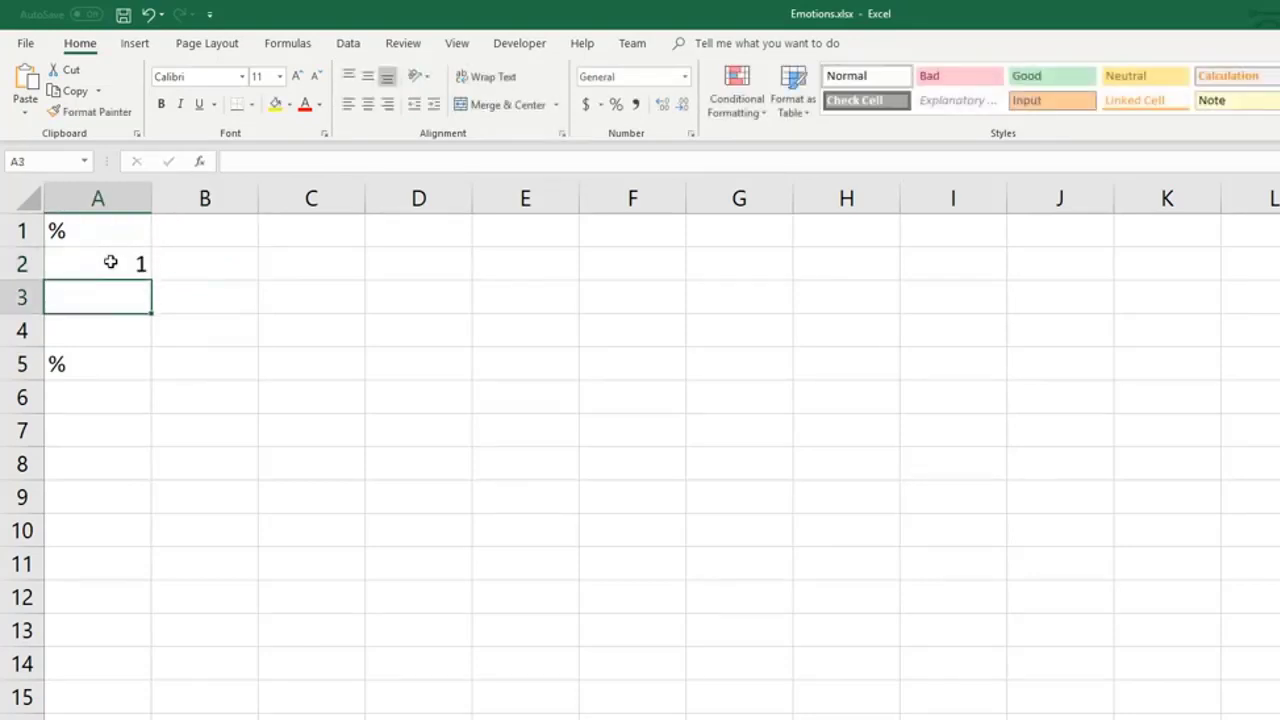
type("2")
key("Return")
type("3")
key("Tab")
Name the categories TotalEmotions, PosEmo and NegEmo in B2:B4
key("Up")
key("Up")
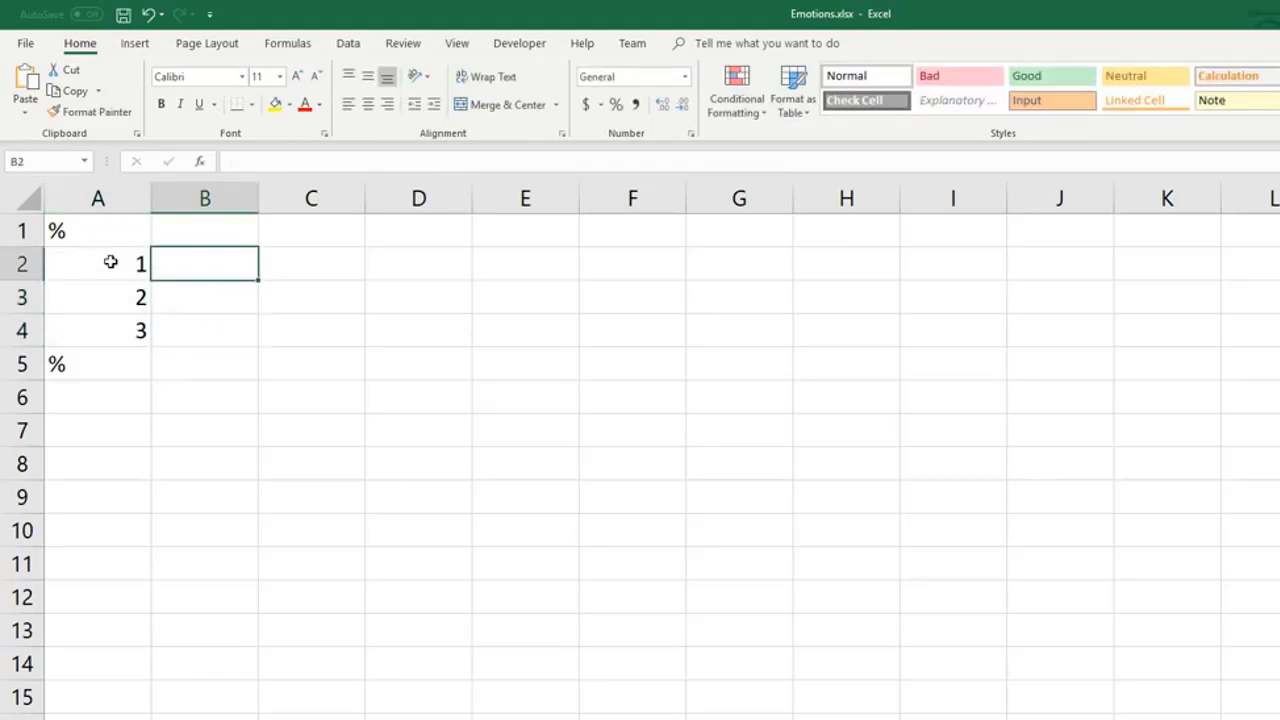
type("TotalEmotions")
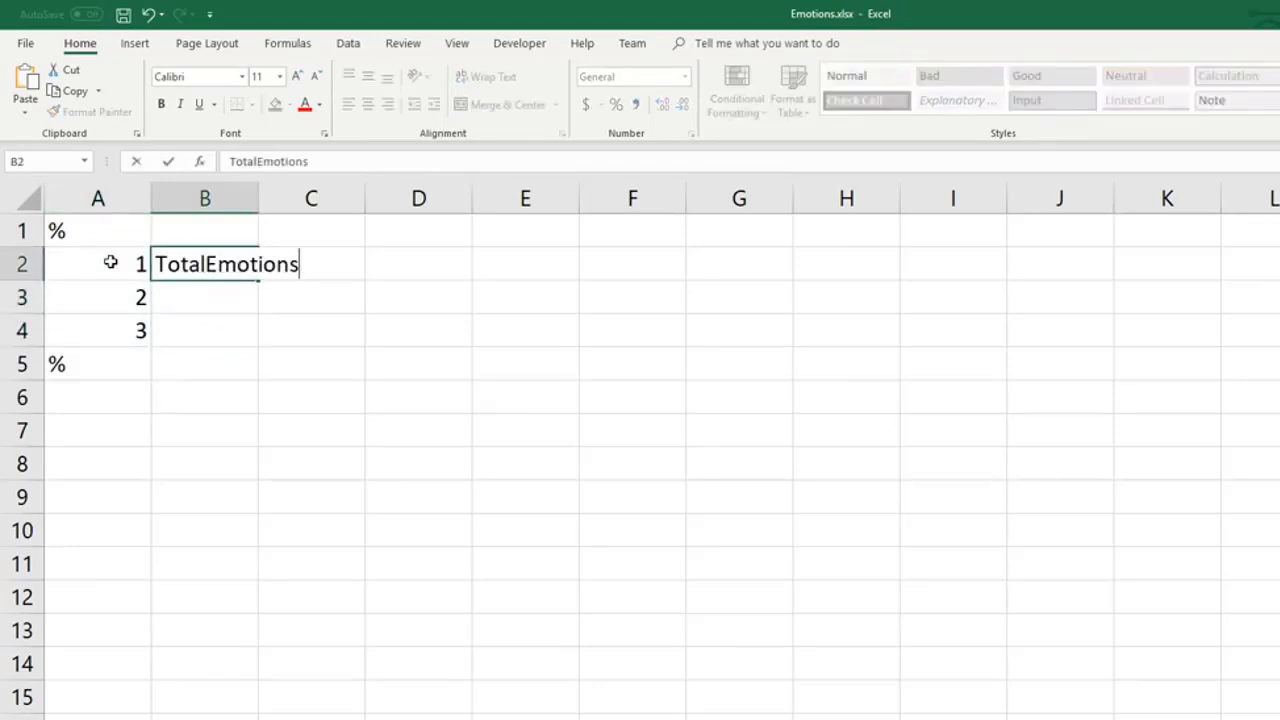
key("Return")
type("PosEmo")
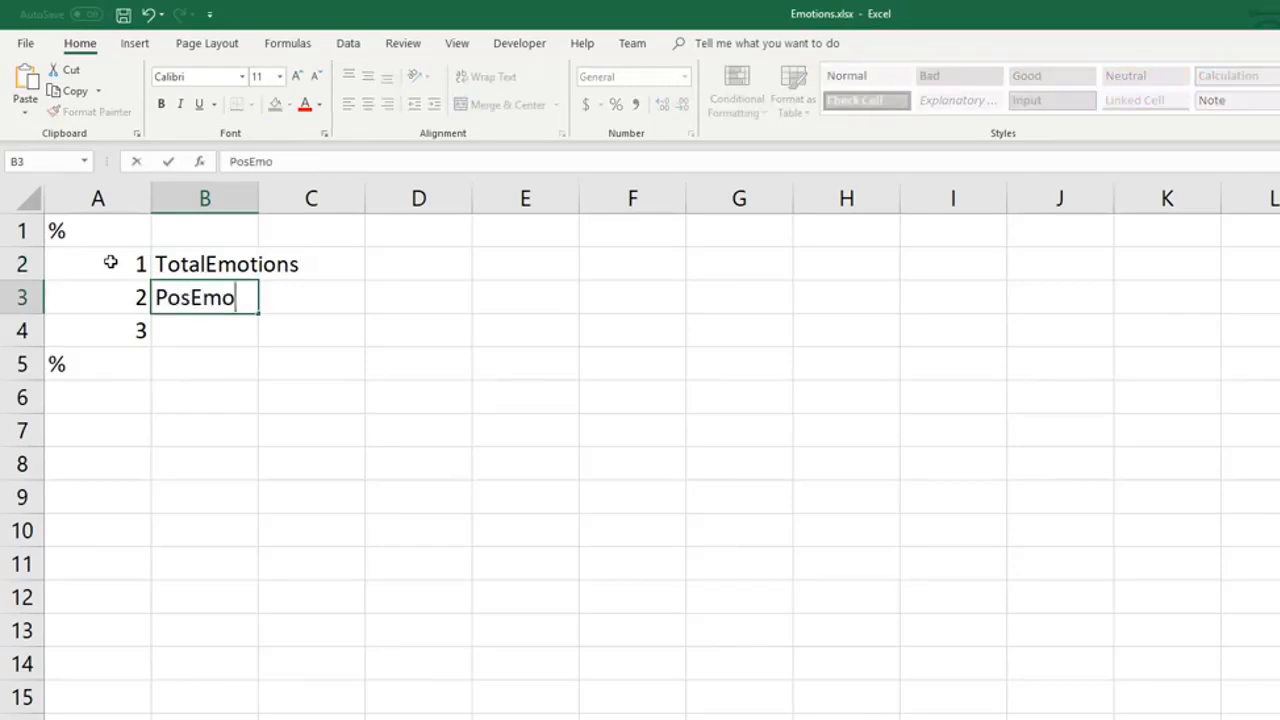
key("Return")
type("NegEmo")
key("Return")
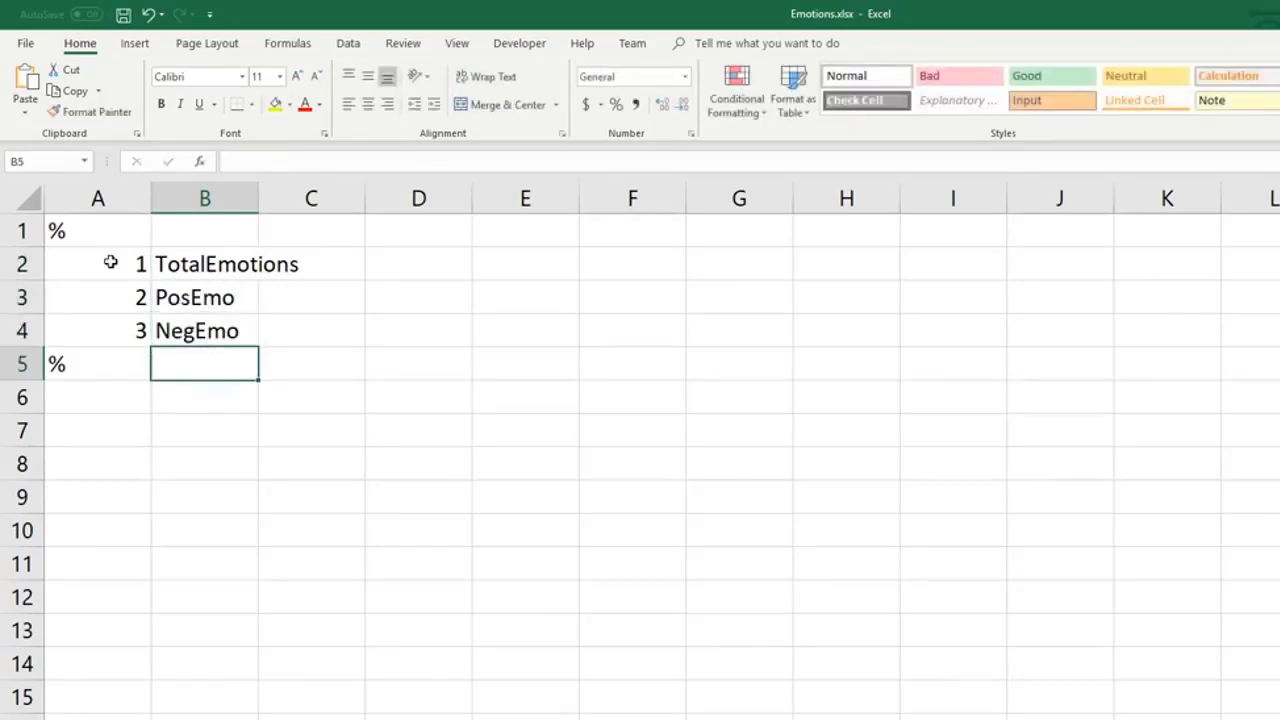
left_click_drag(86, 240, 194, 360)
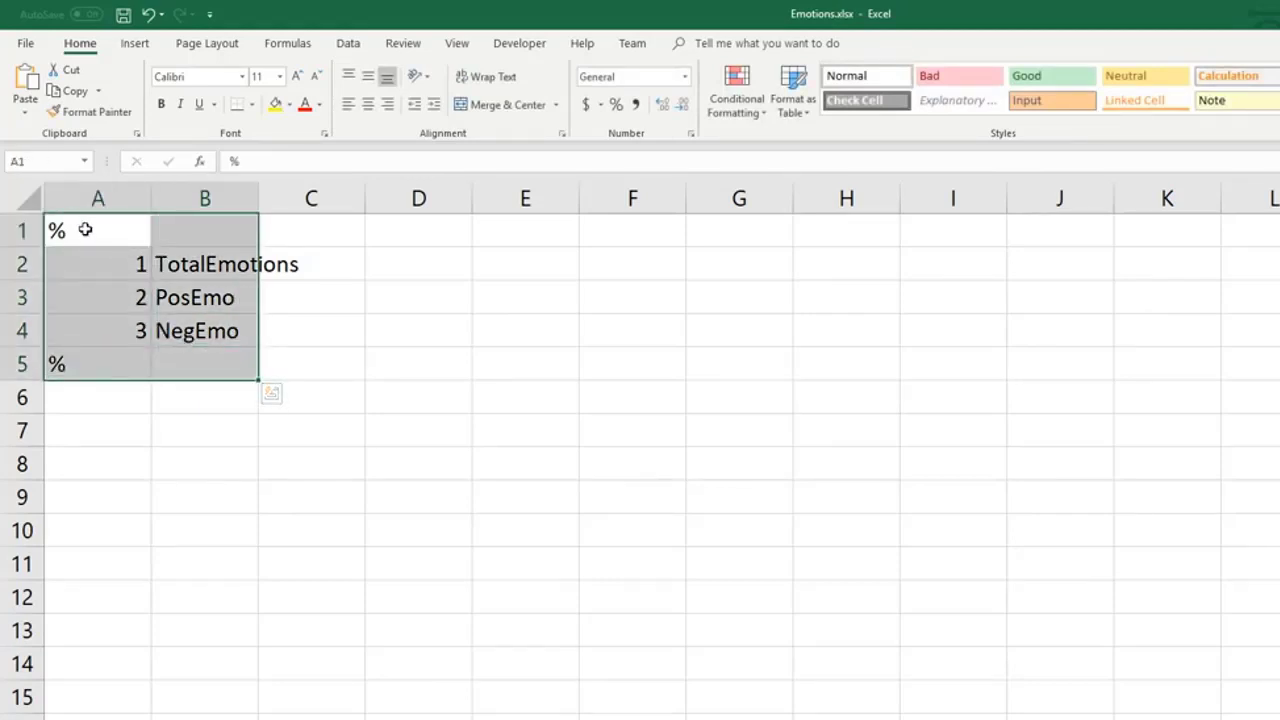
Review the category numbers and names in the header block
left_click(86, 396)
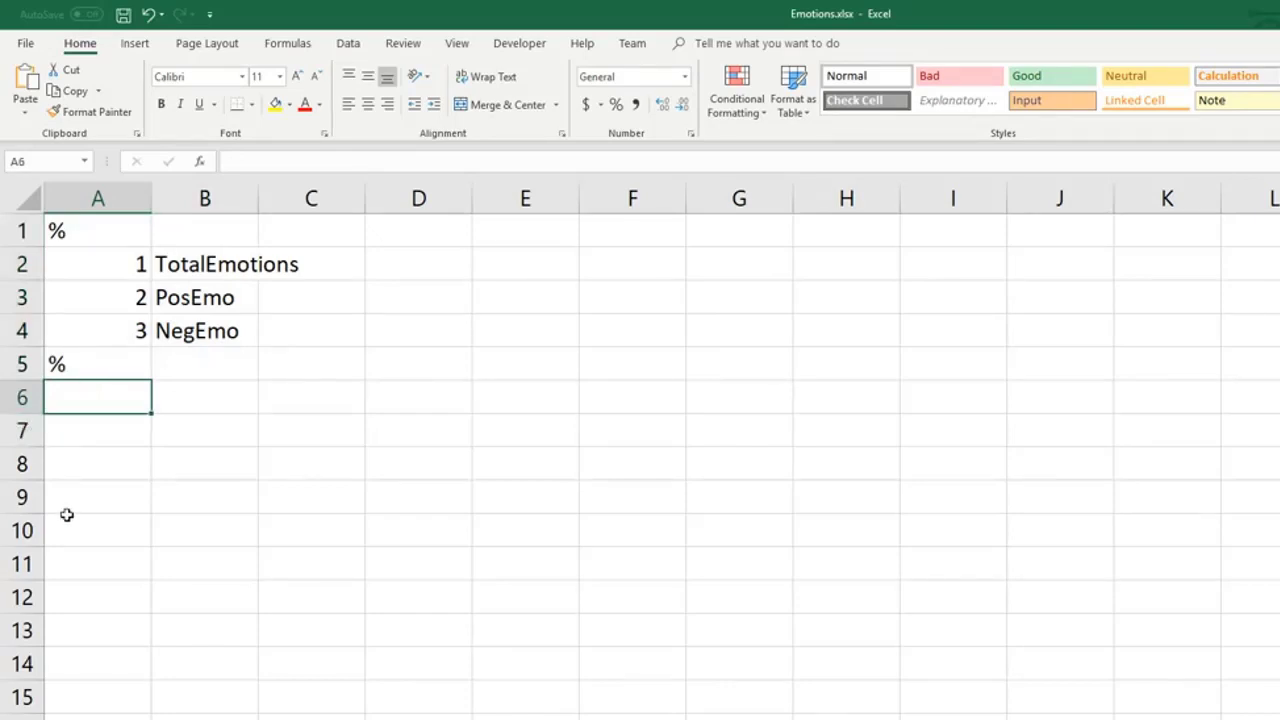
left_click(116, 261)
left_click(160, 266)
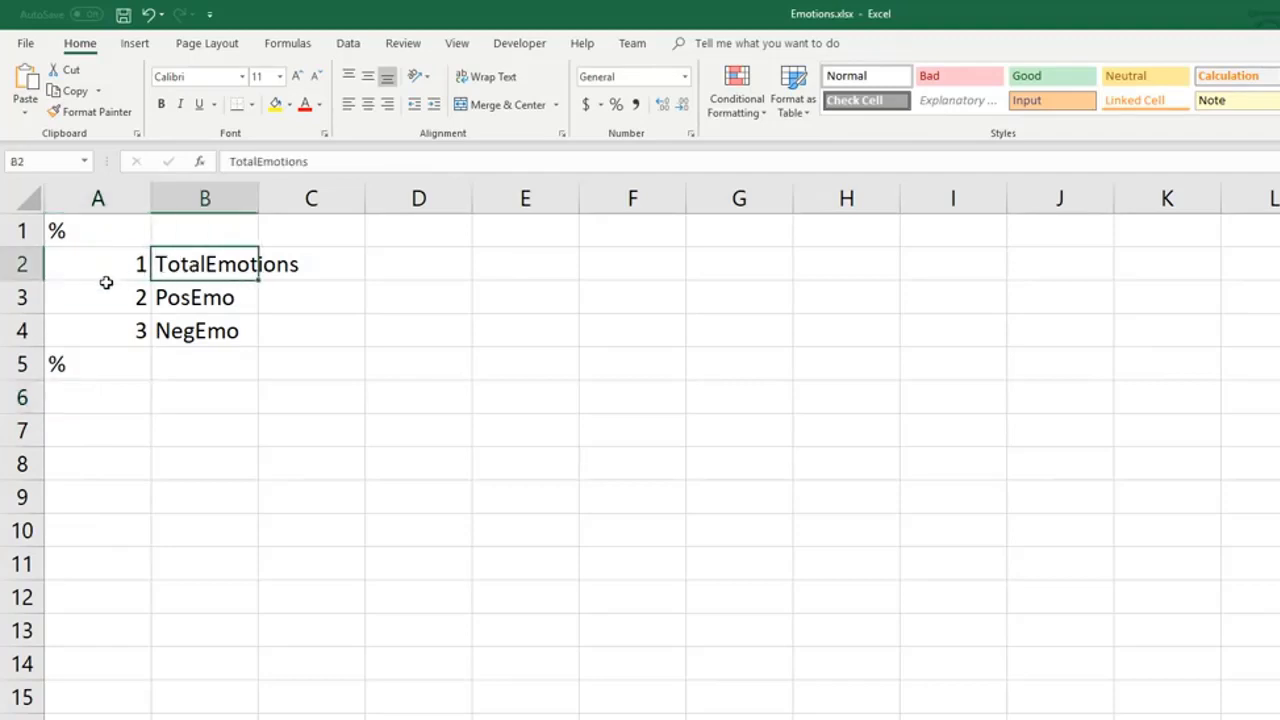
left_click(186, 290)
left_click(106, 332)
left_click(194, 334)
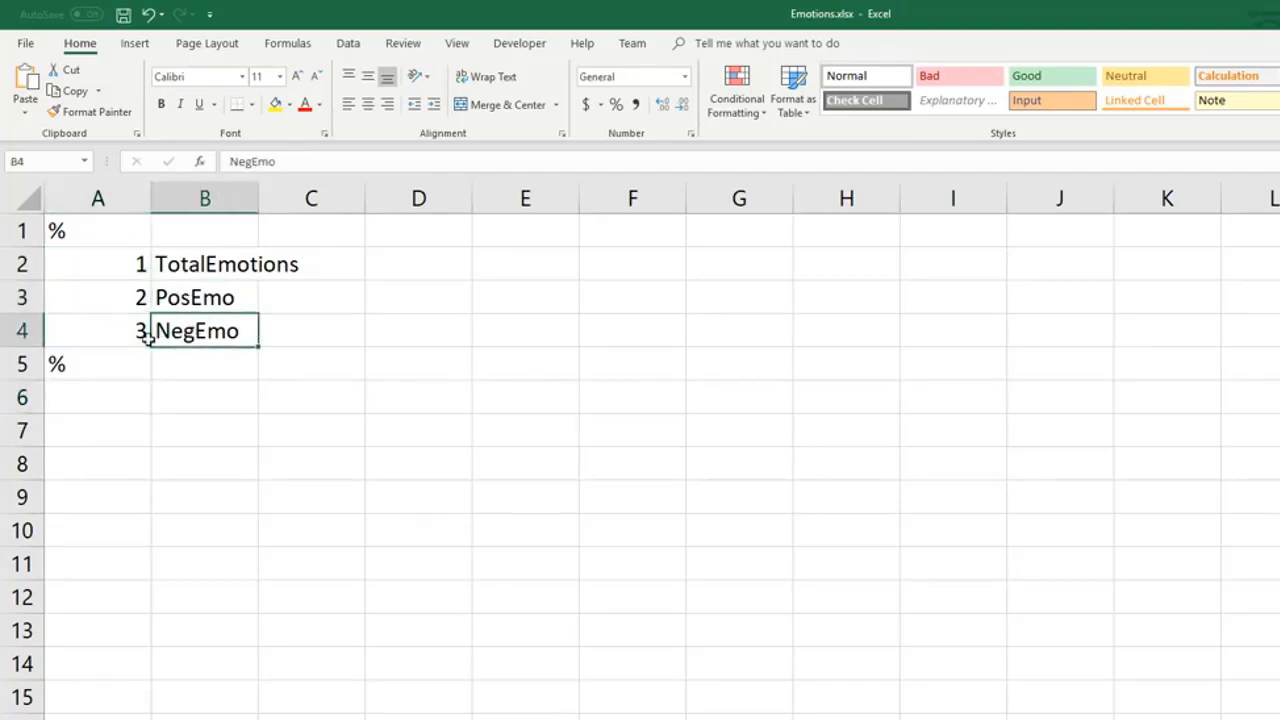
Type the words sad, happy, angry, depressed, surprised and calm into A6:A11
left_click(115, 396)
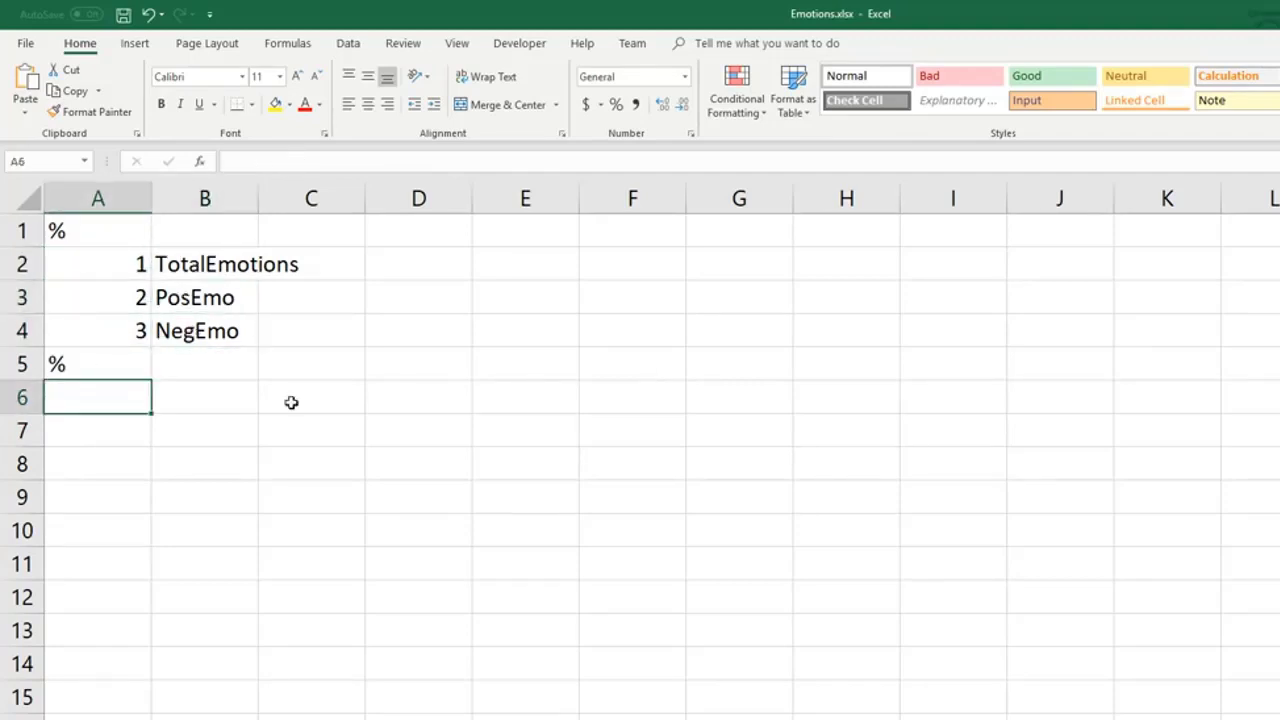
type("sad")
key("Return")
type("happ")
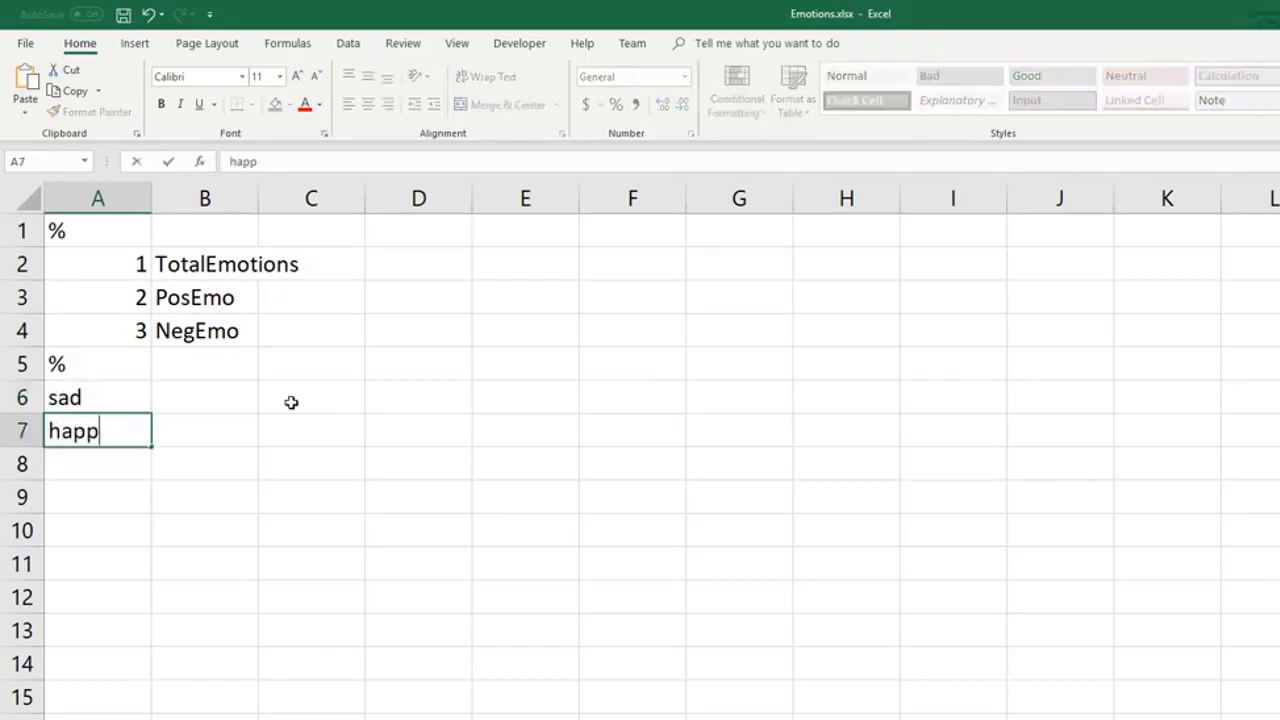
type("y")
key("Return")
type("angry")
key("Return")
type("d")
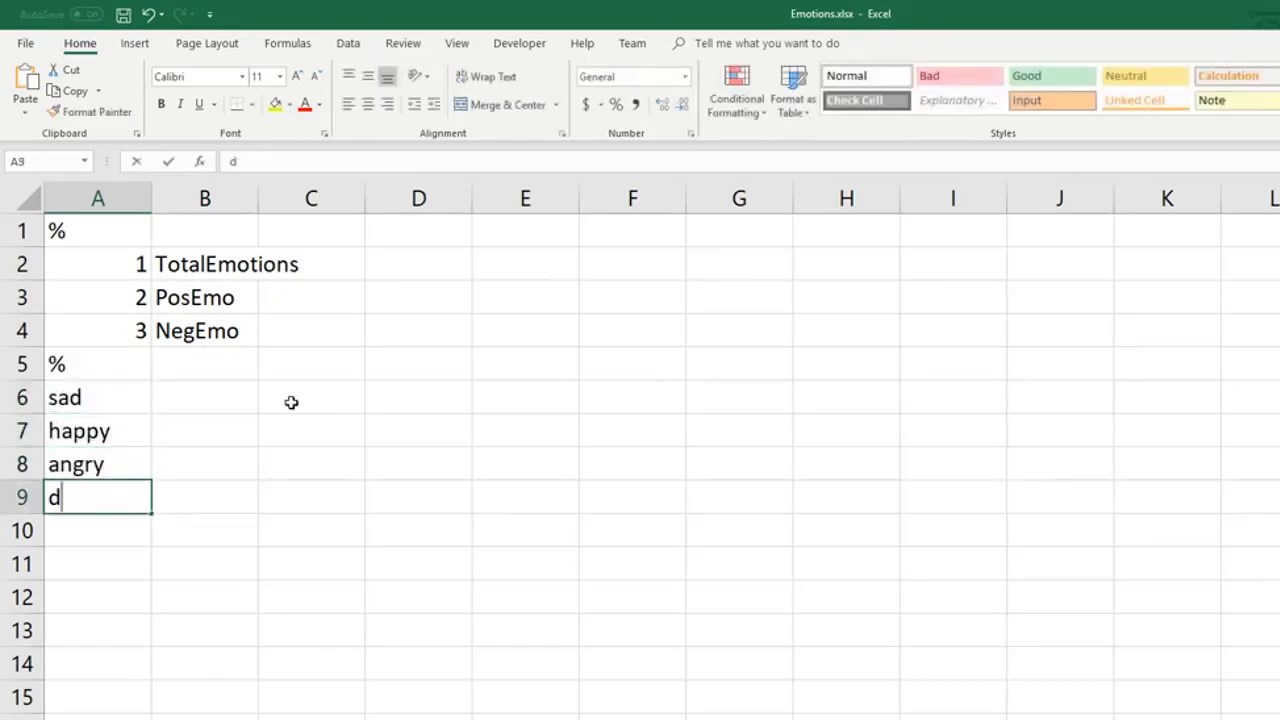
type("epressed")
key("Return")
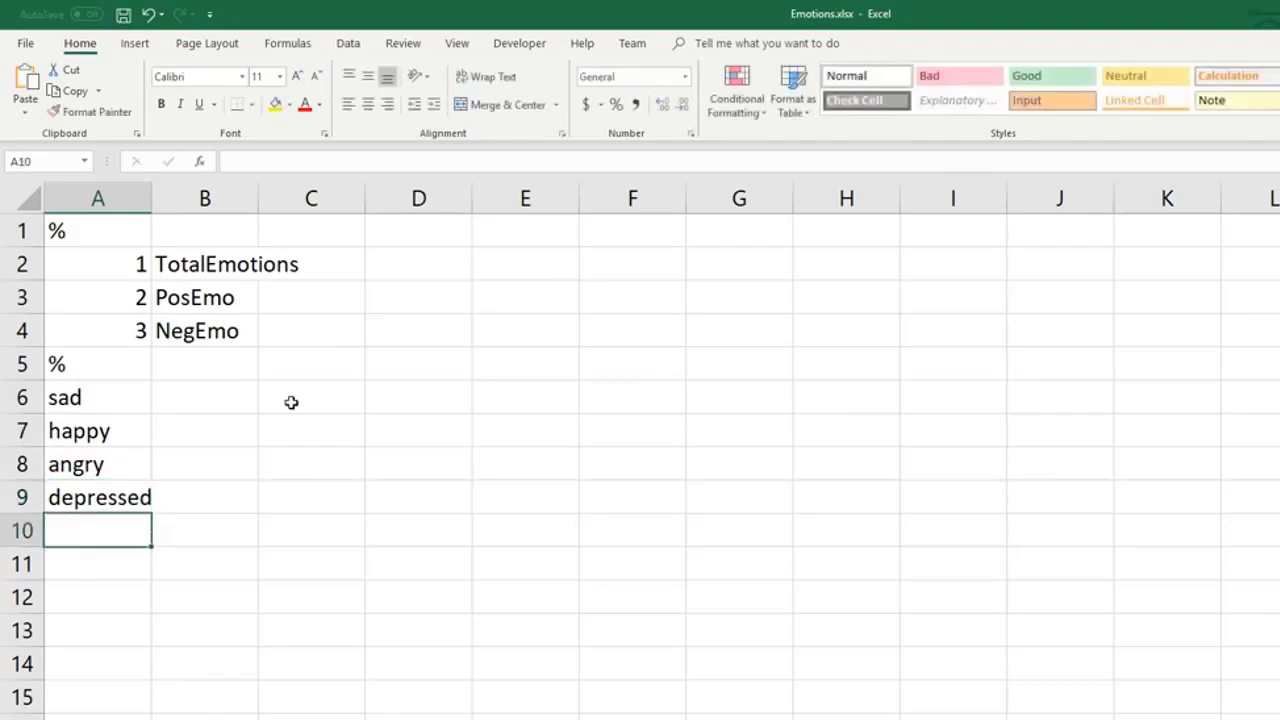
type("surprised")
key("Return")
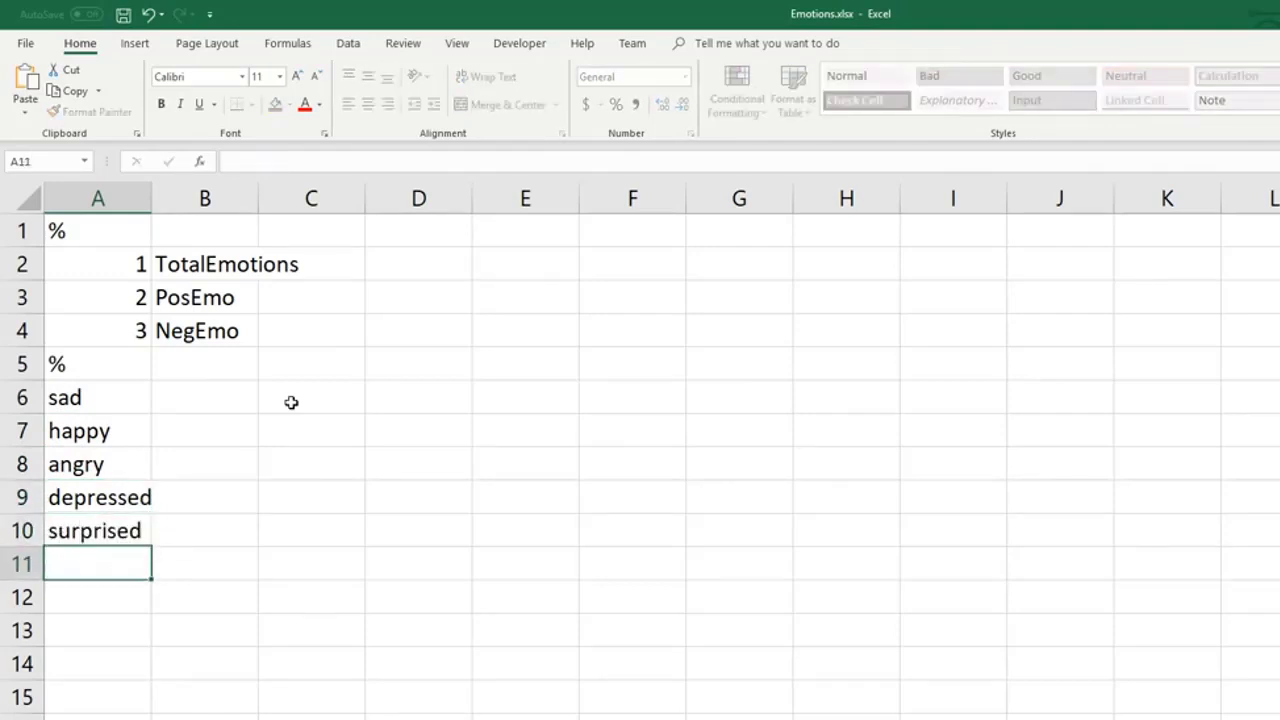
type("calm")
key("Return")
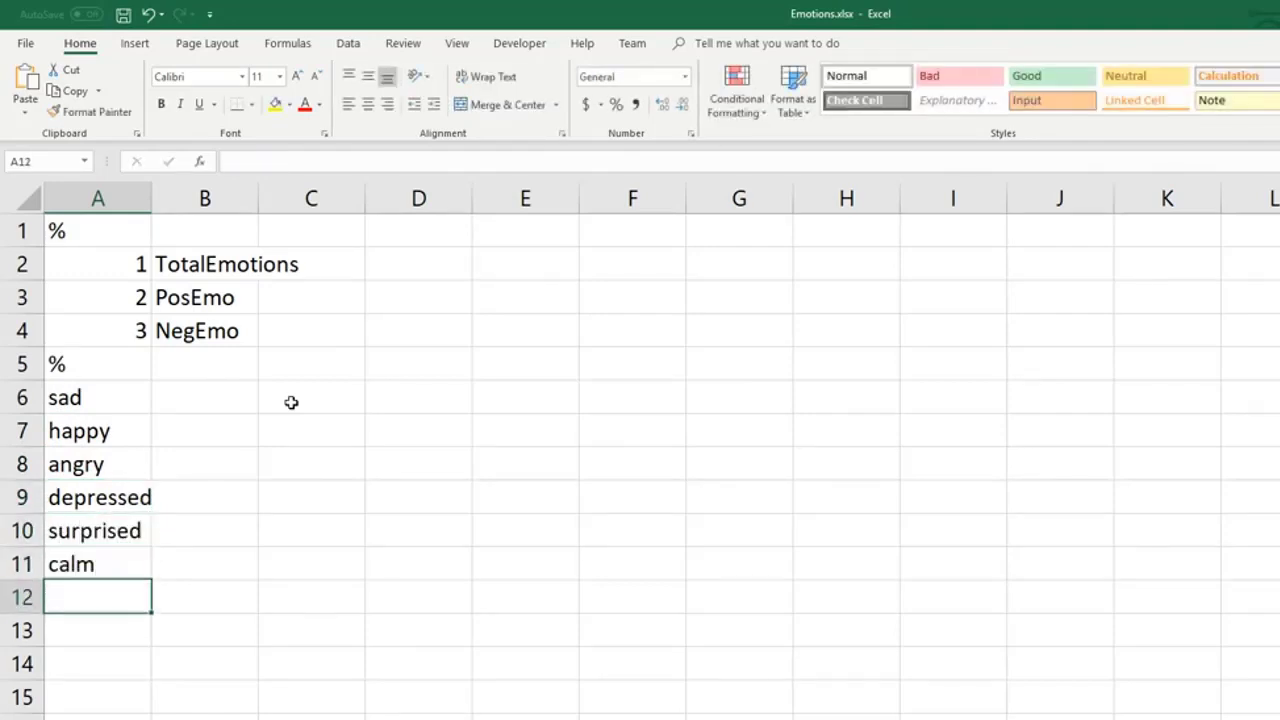
Autofit column A to the words and compare the word list with TotalEmotions
double_click(152, 198)
left_click_drag(129, 400, 124, 565)
left_click_drag(128, 264, 200, 264)
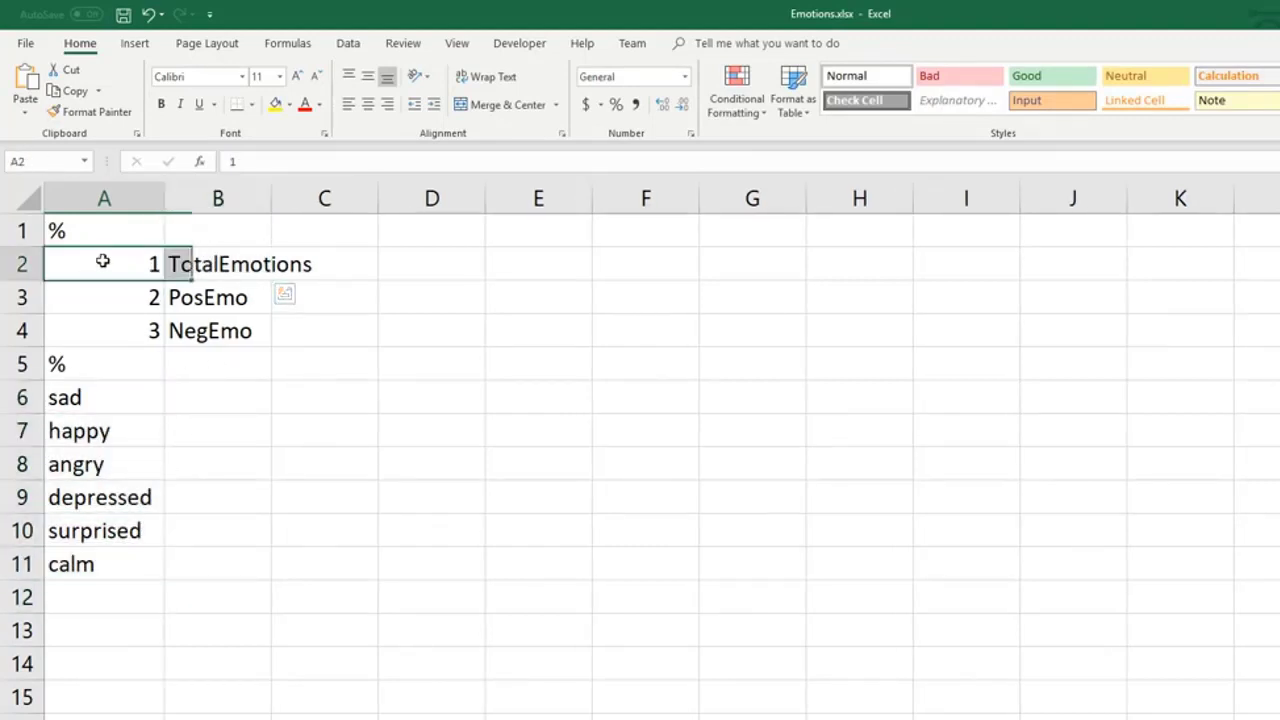
left_click_drag(114, 260, 220, 262)
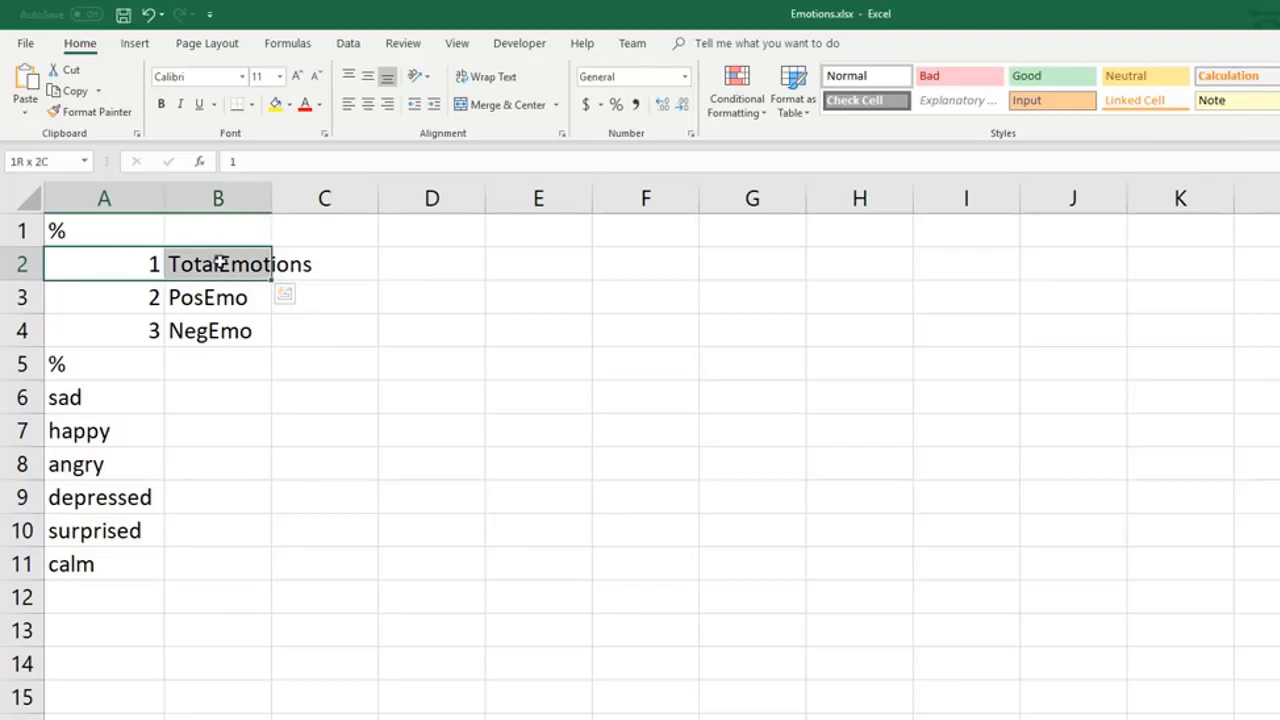
Enter category 1 (TotalEmotions) beside each emotion word in column B
left_click(208, 397)
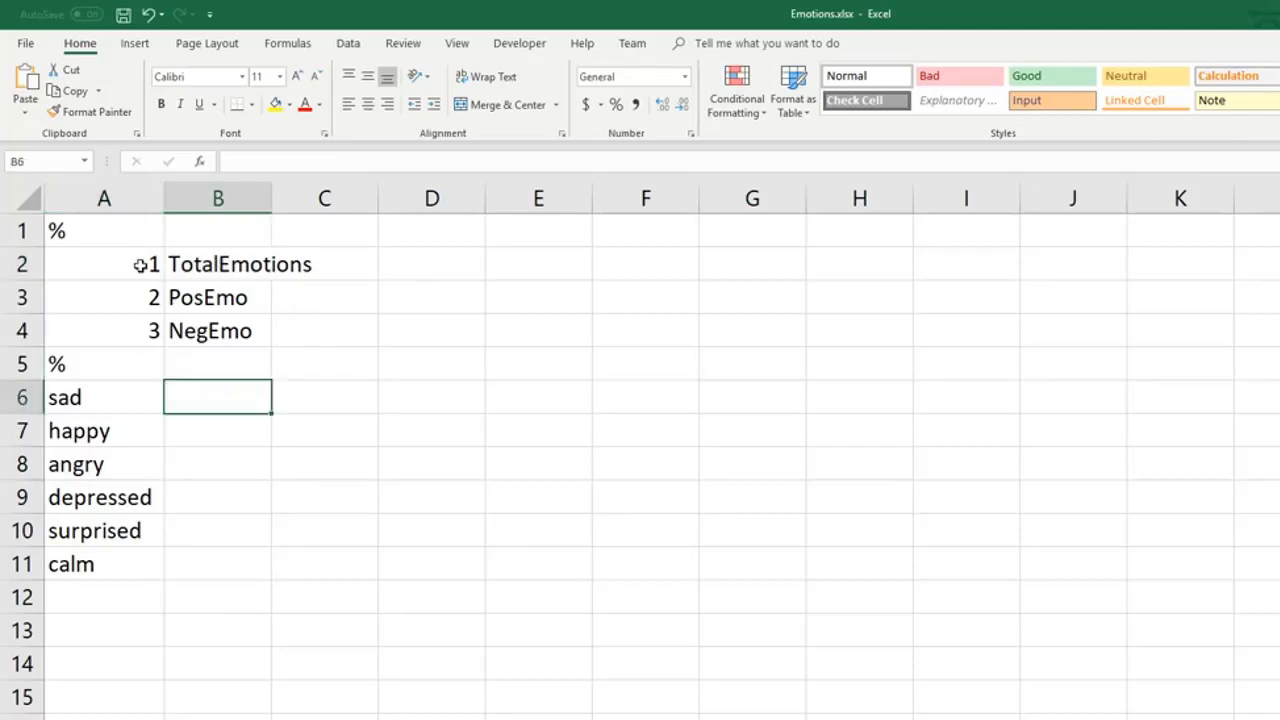
left_click(130, 256)
left_click_drag(126, 258, 215, 260)
left_click(215, 397)
type("1")
key("Return")
type("1")
key("Return")
type("1")
key("Return")
type("1")
key("Return")
type("1")
key("Return")
type("1")
left_click(277, 397)
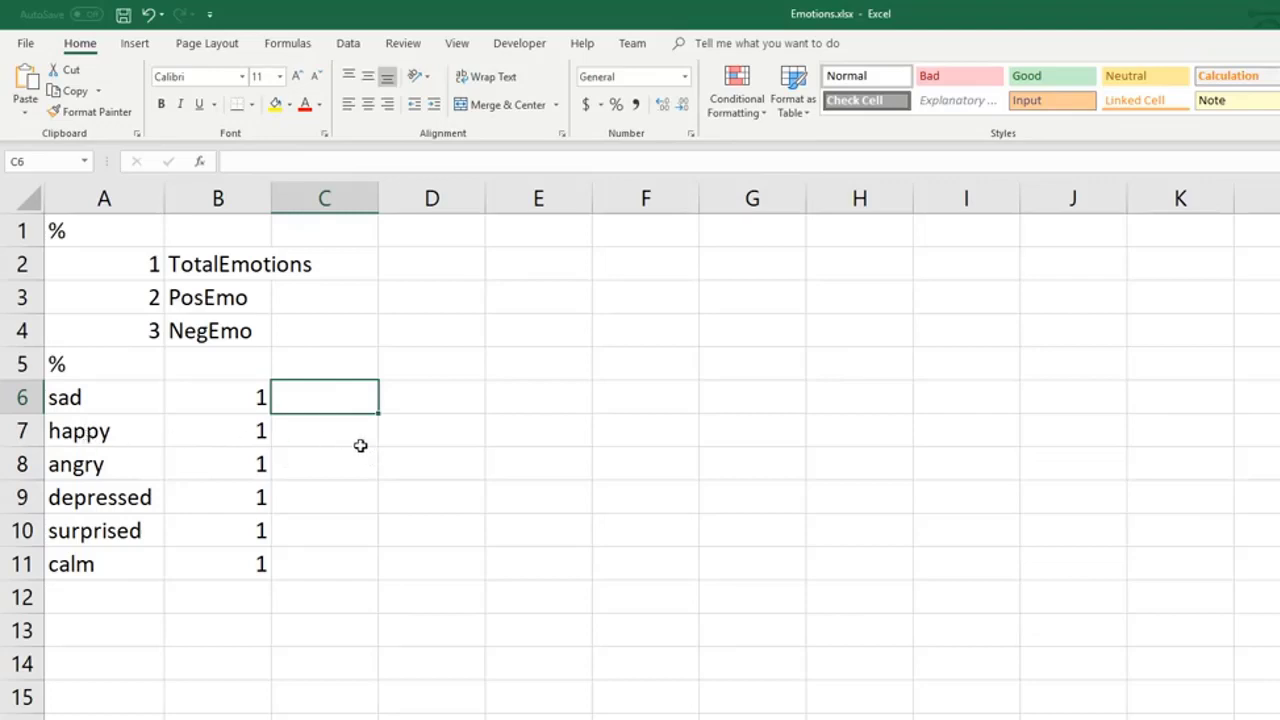
Give happy, surprised and calm category 2 (PosEmo) in column C
left_click(95, 432)
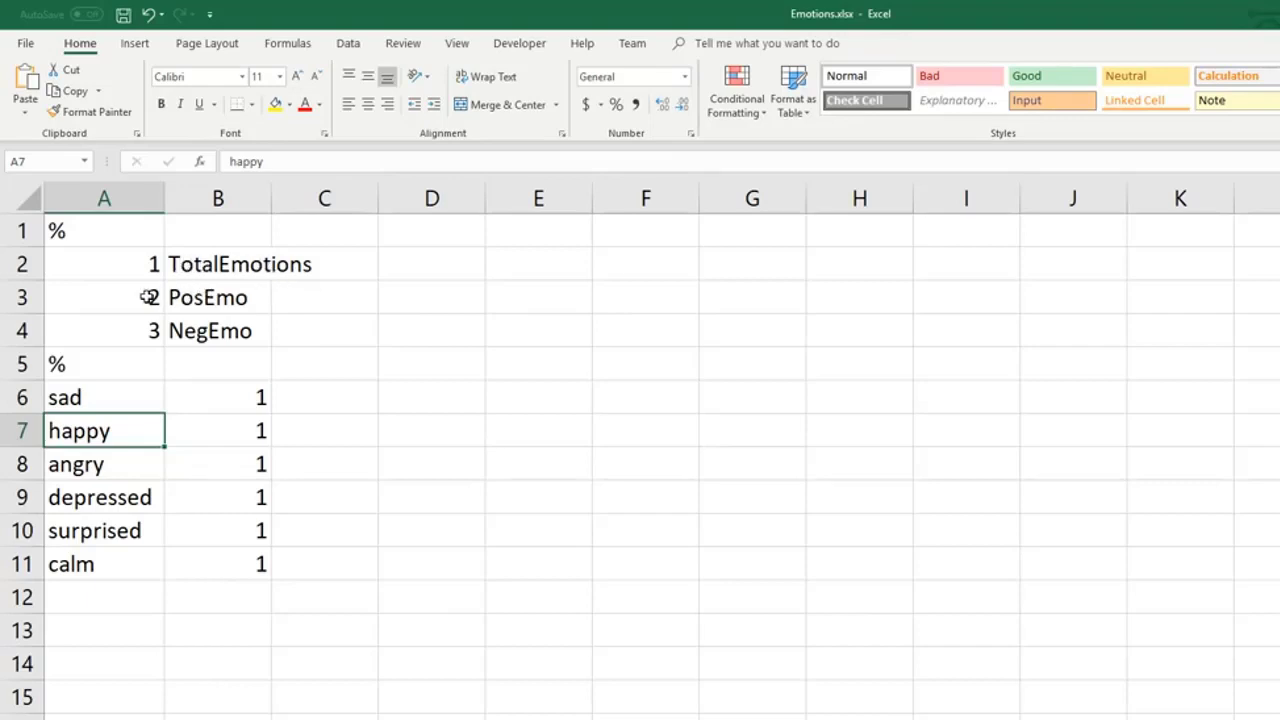
left_click_drag(148, 297, 217, 297)
left_click(370, 424)
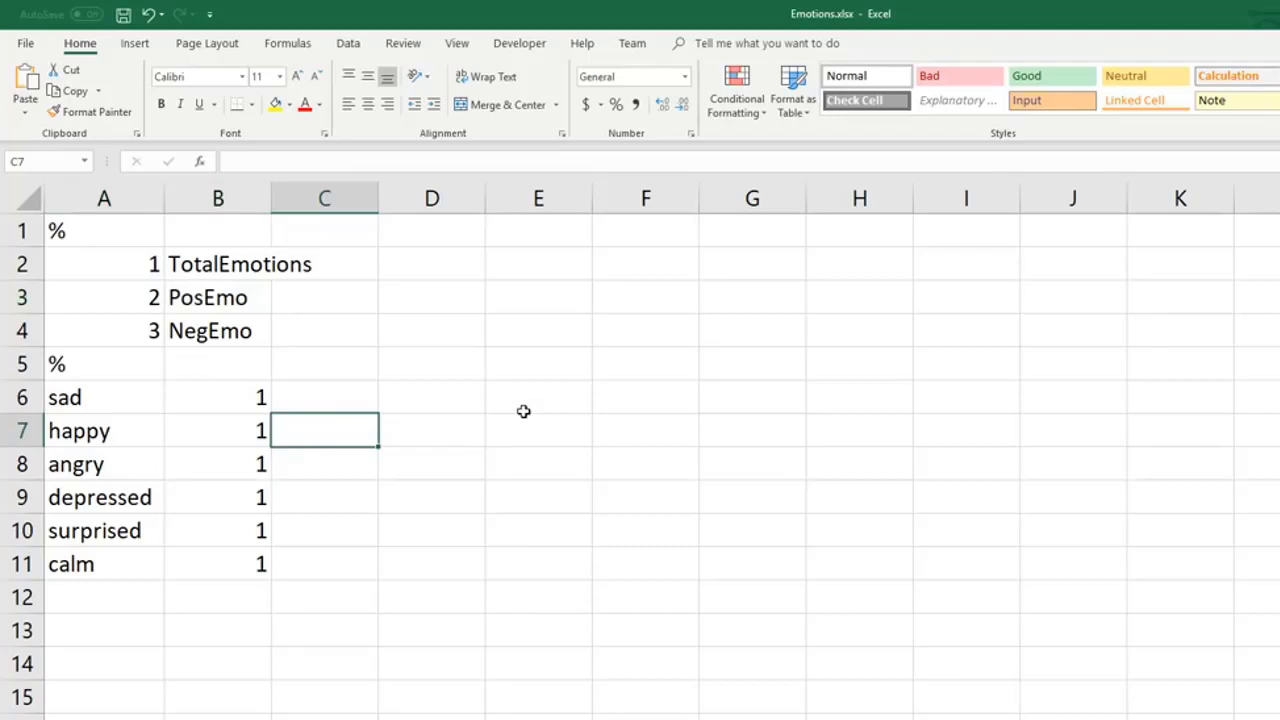
type("2")
key("Return")
key("Down")
key("Down")
type("2")
key("Return")
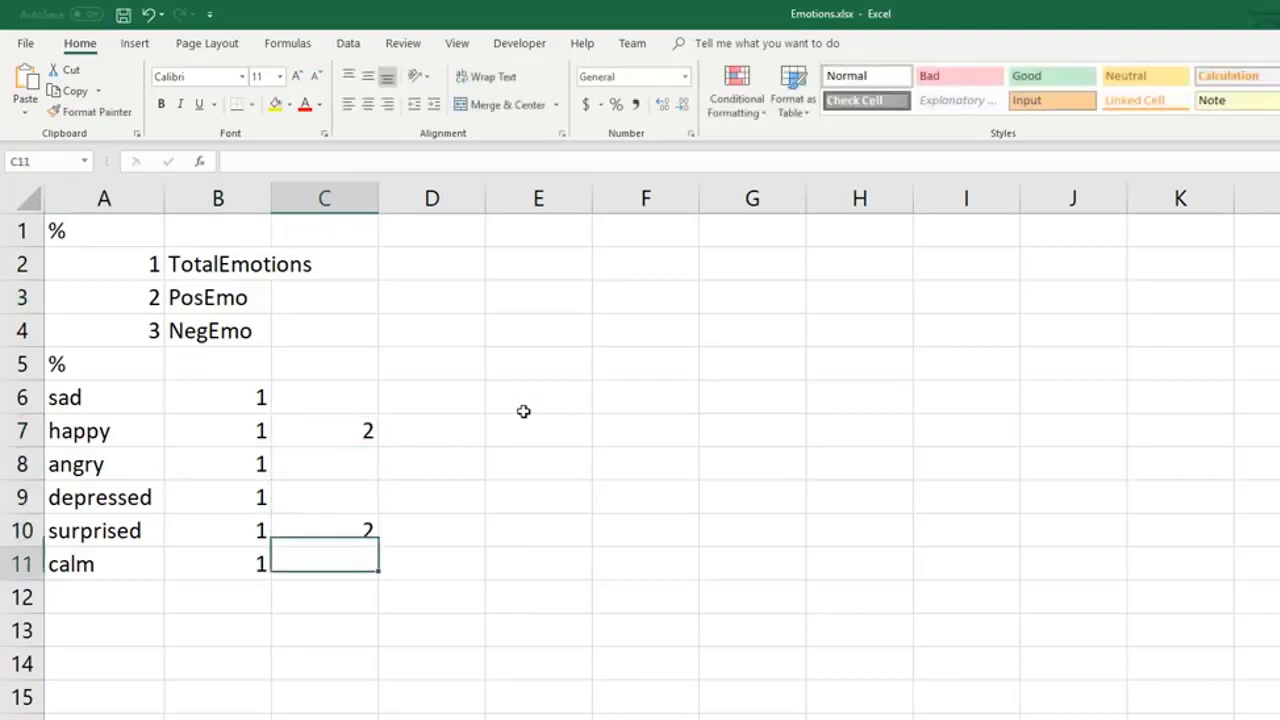
type("2")
key("Return")
key("Up")
key("Up")
key("Up")
key("Up")
key("Up")
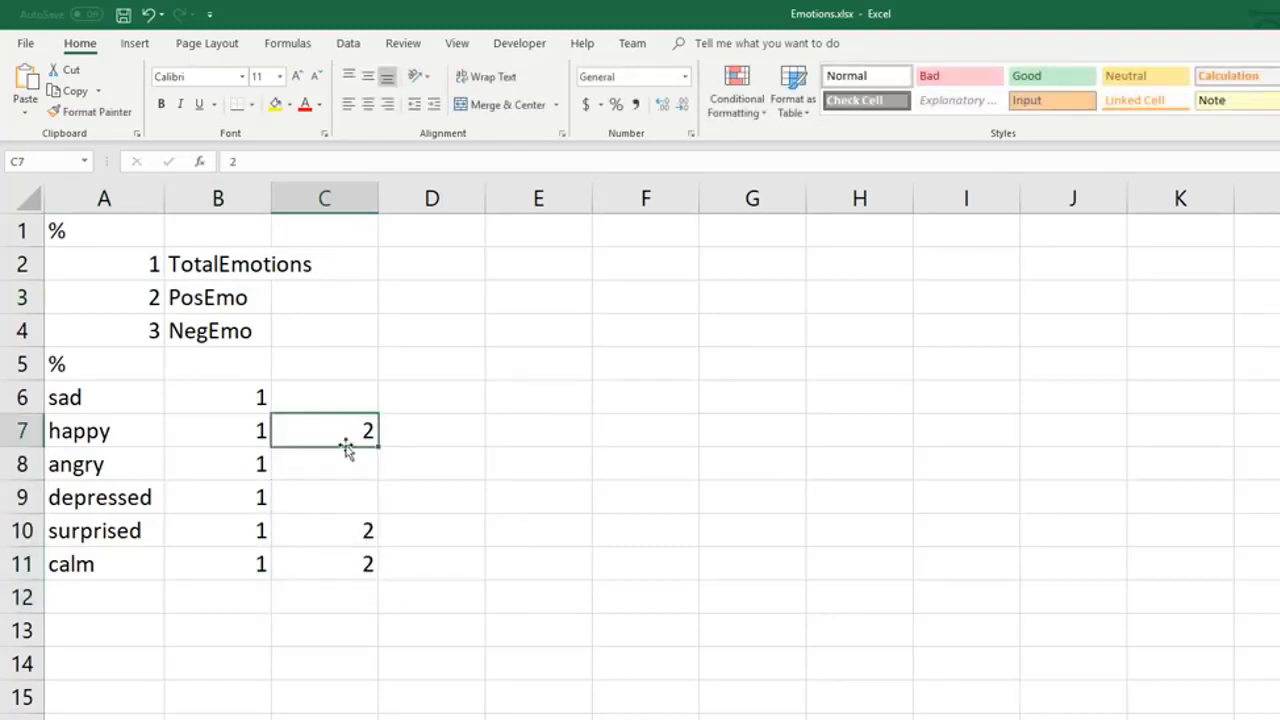
Enter category 3 (NegEmo) for sad, angry and depressed in column C
key("Up")
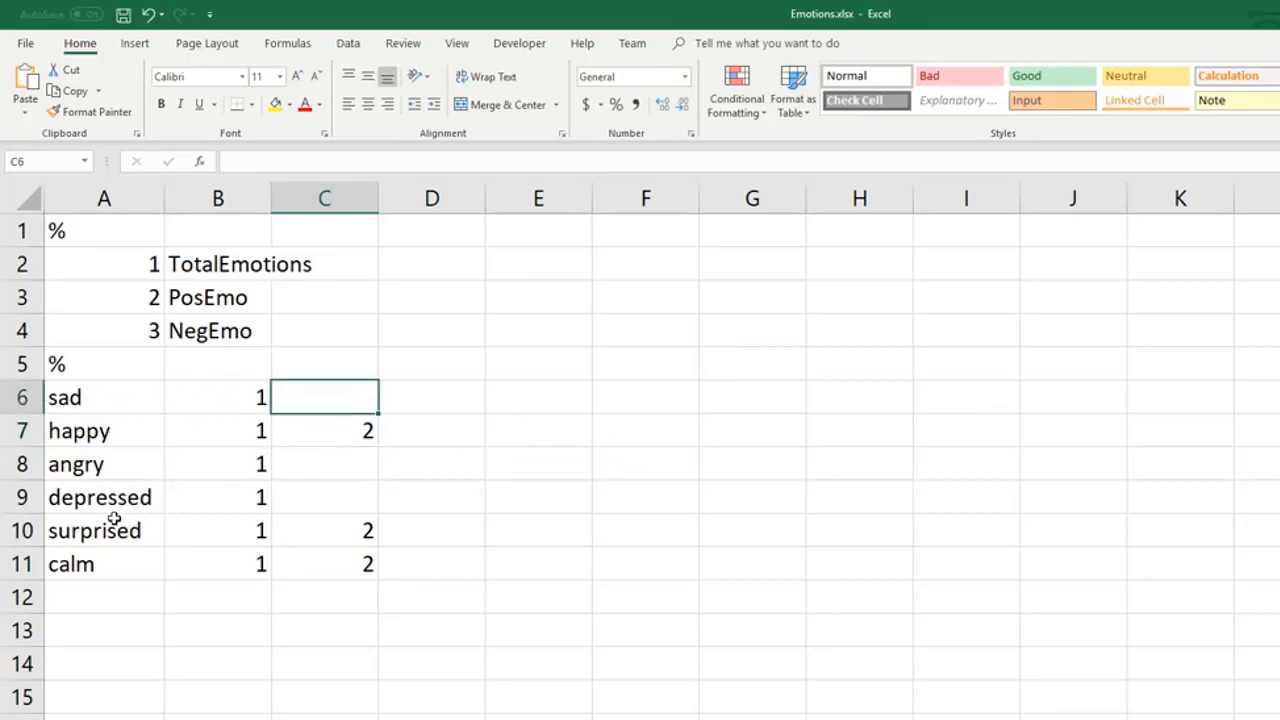
left_click(100, 470)
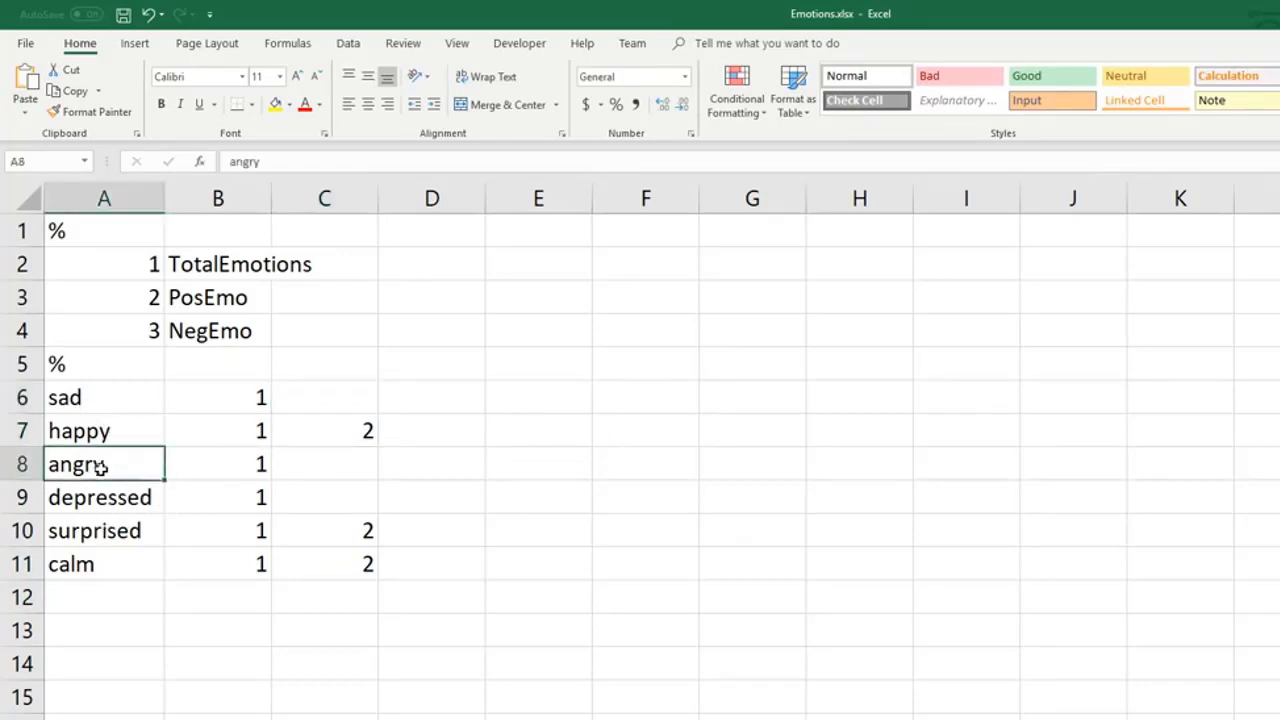
left_click(215, 331)
left_click(345, 400)
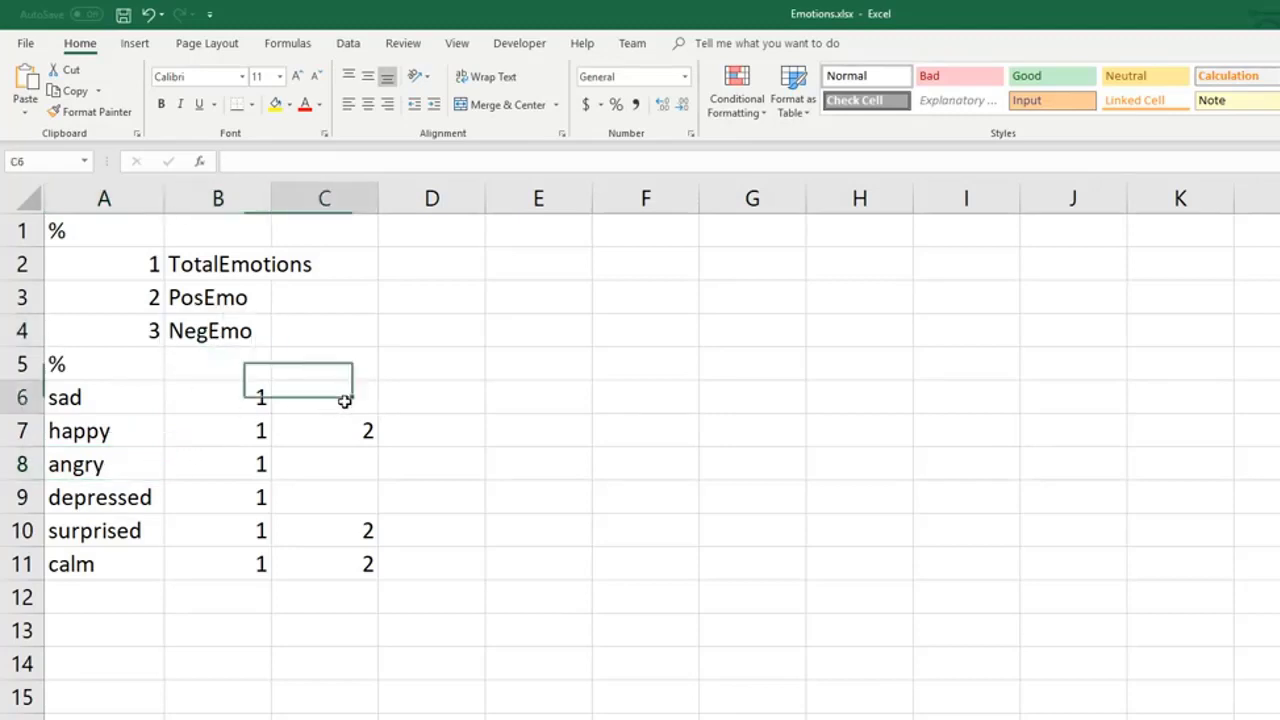
type("3")
key("Return")
key("Return")
type("3")
key("Return")
type("3")
key("Return")
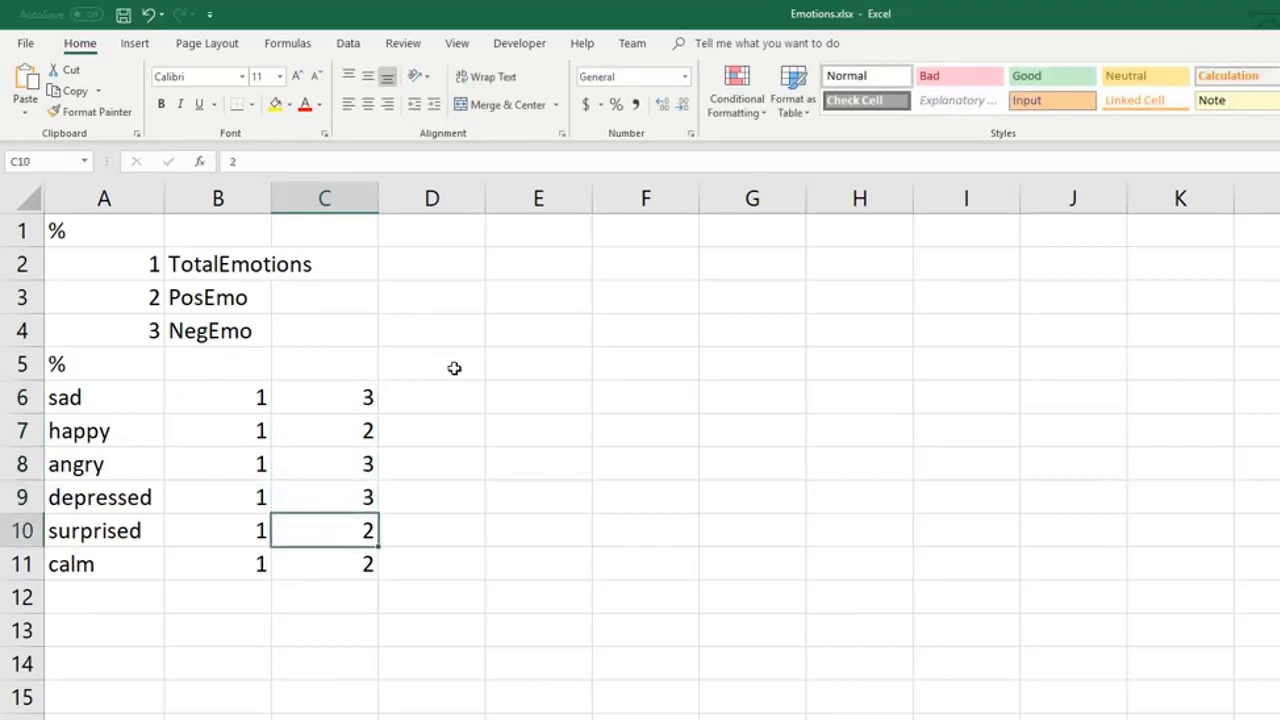
Cross-check sad's codes 1 and 3 against the category header
left_click(80, 400)
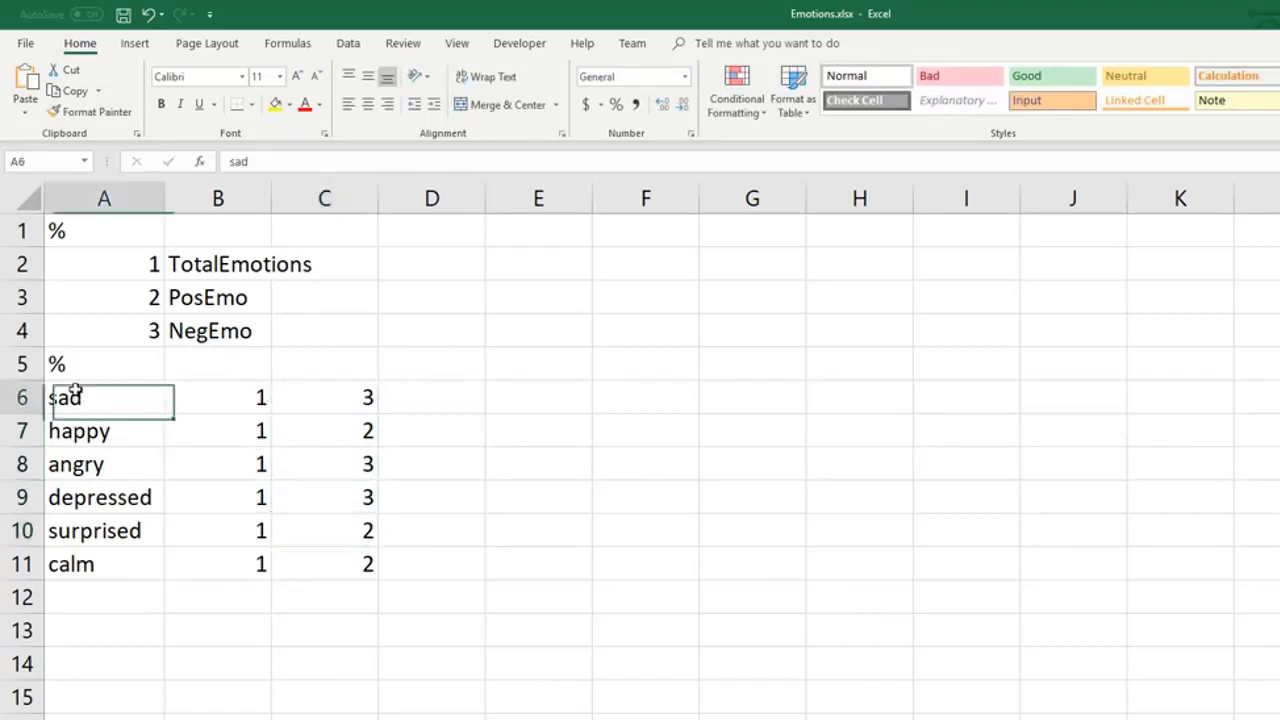
left_click(108, 266, "ctrl")
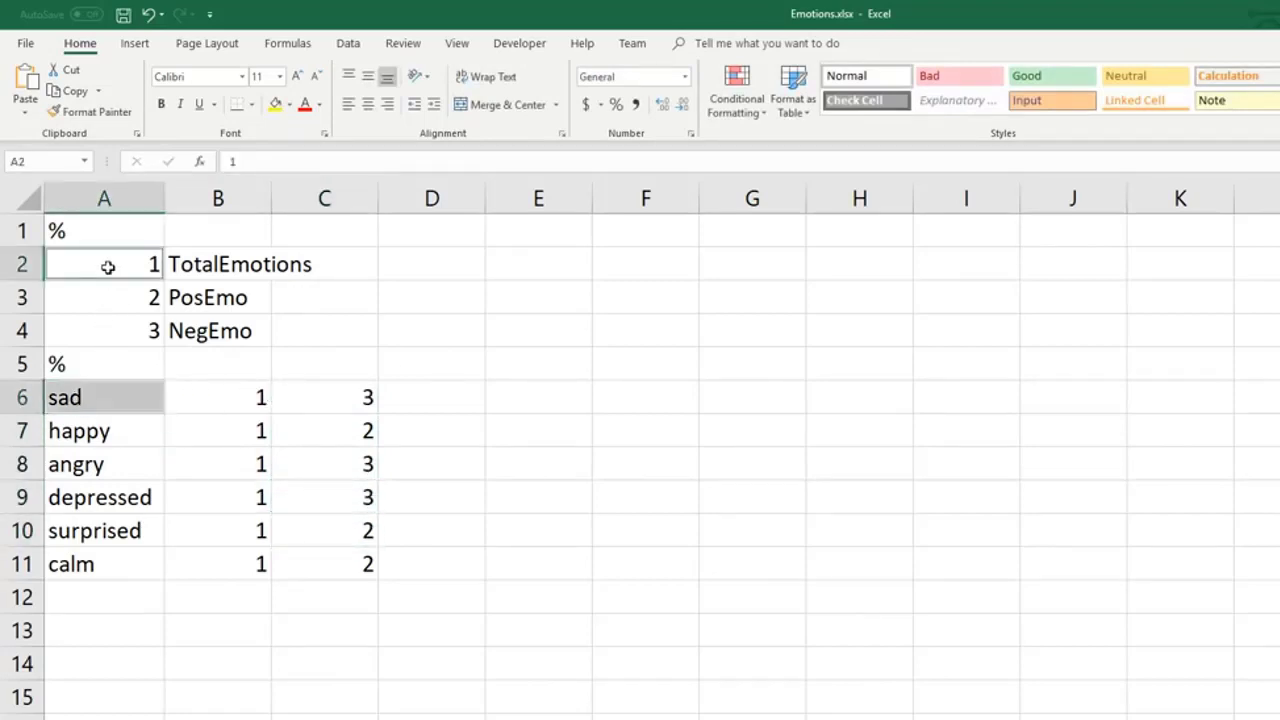
left_click(345, 394)
left_click(110, 331, "ctrl")
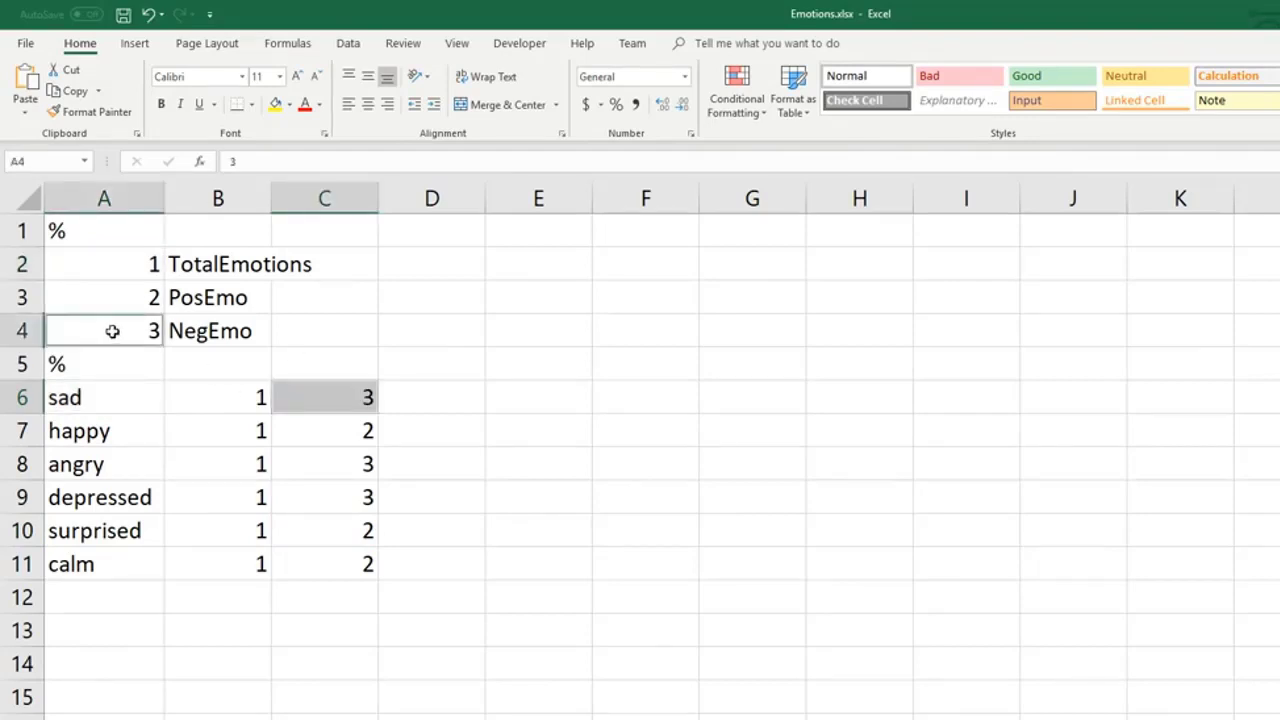
left_click(225, 396)
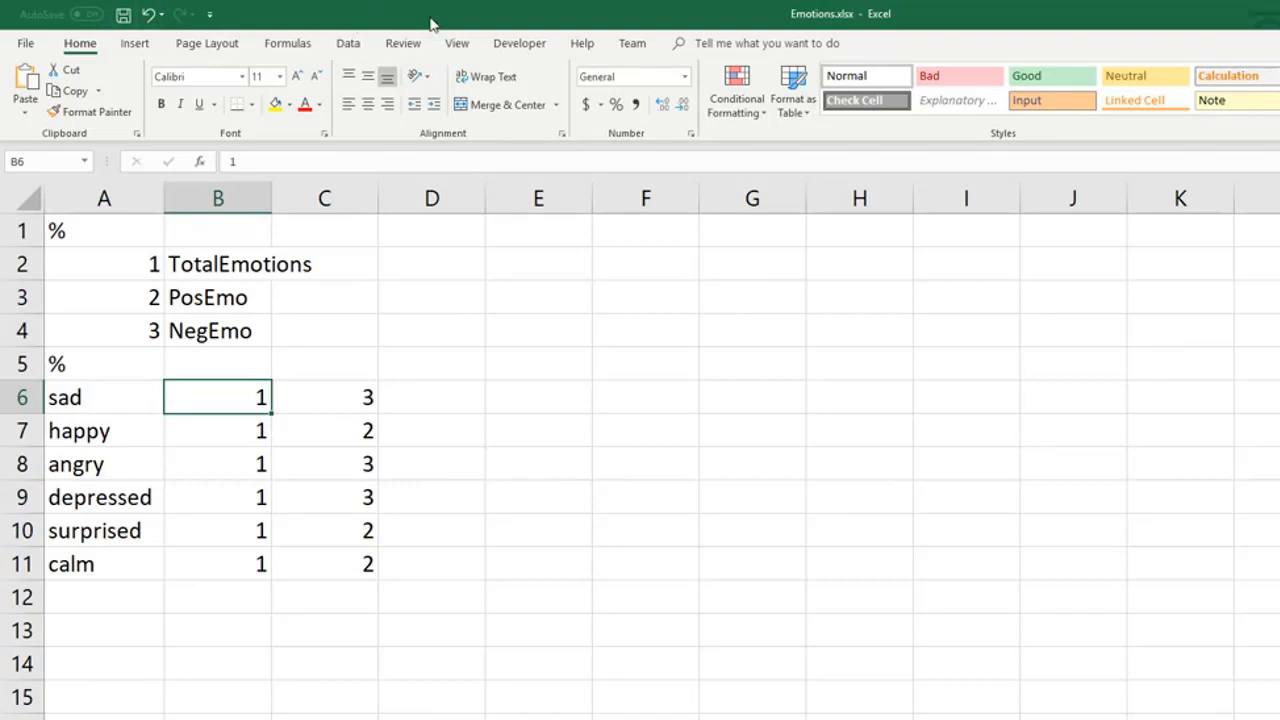
Review the dictionary table A1:C11 and save Emotions.xlsx
left_click_drag(62, 238, 200, 366)
left_click_drag(90, 395, 349, 565)
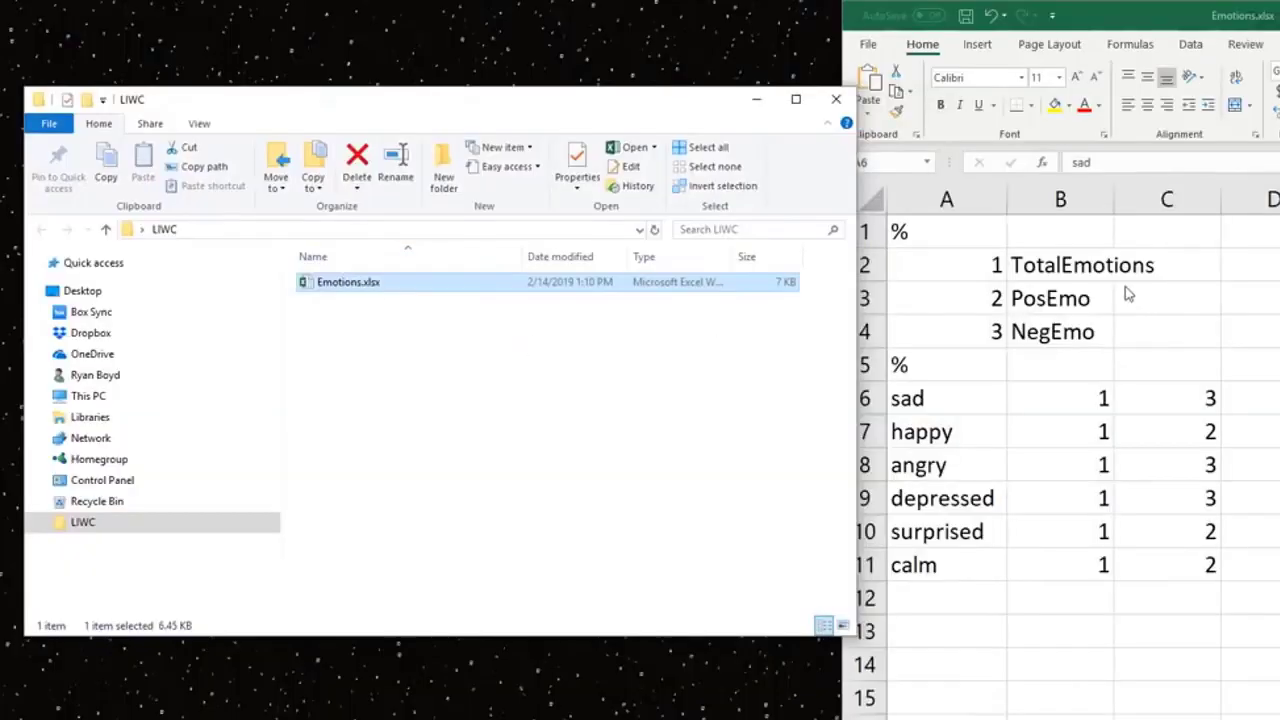
left_click(1128, 294)
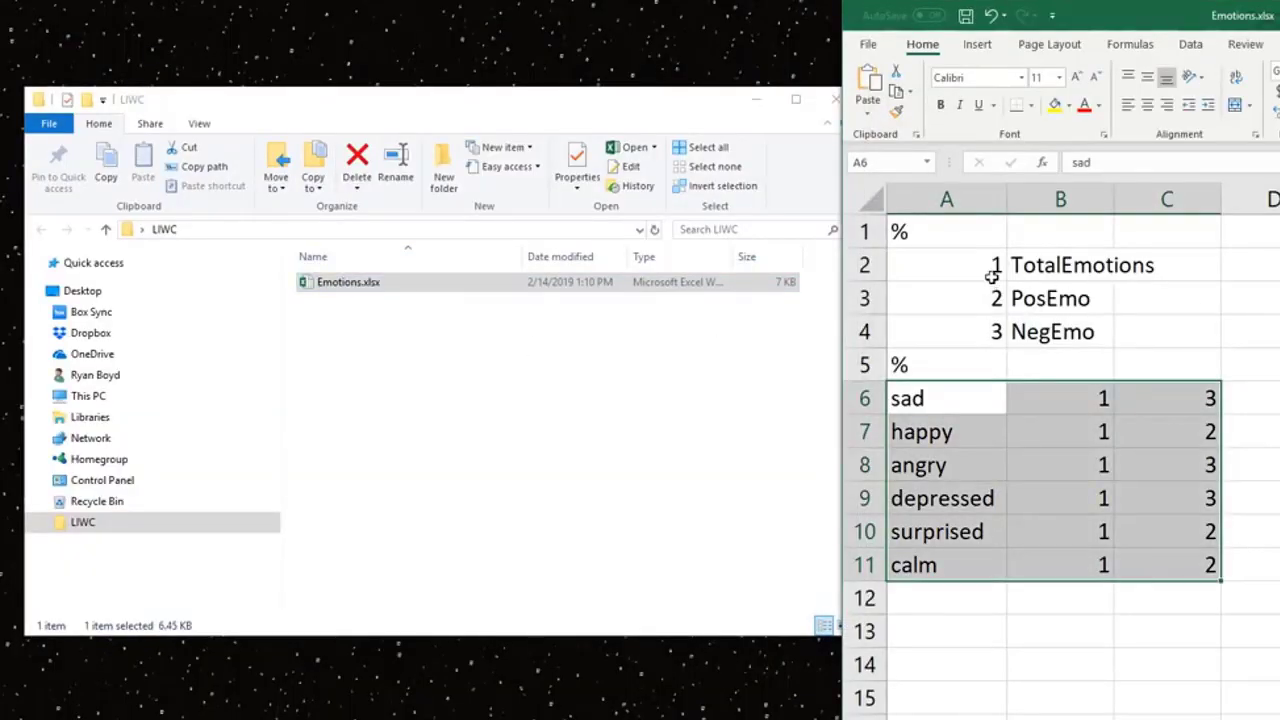
left_click_drag(912, 232, 1194, 551)
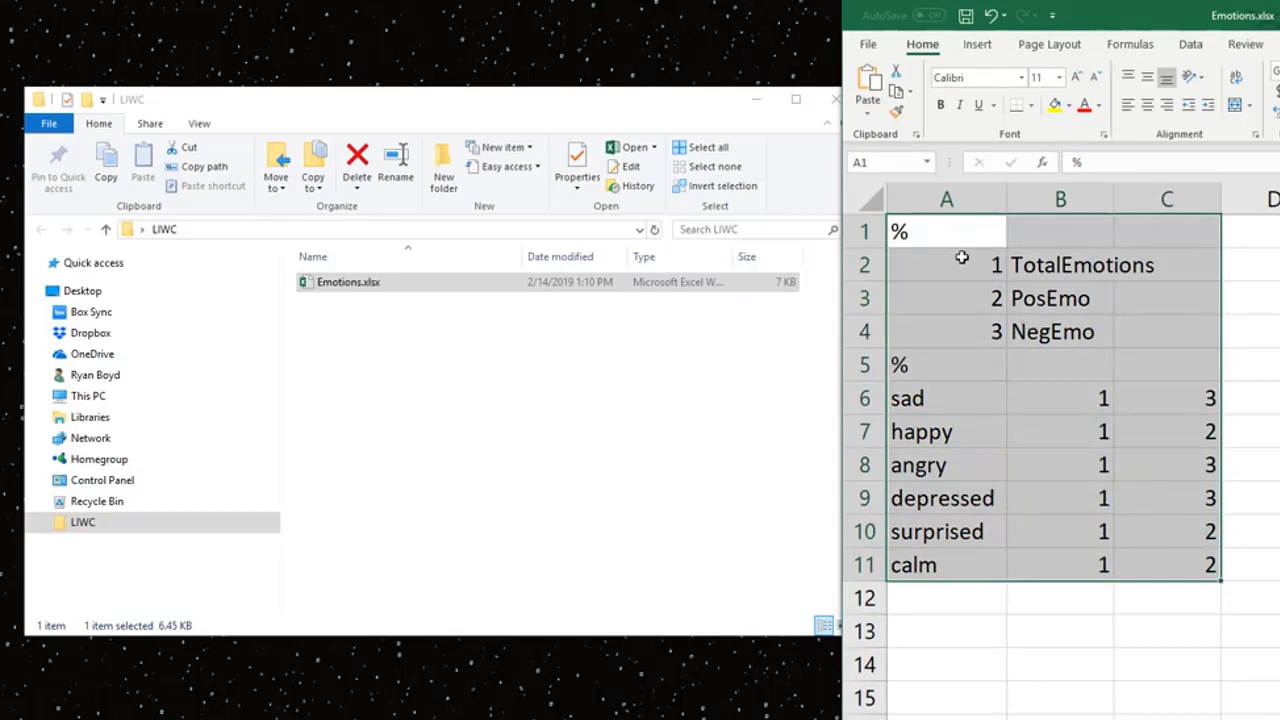
left_click(966, 16)
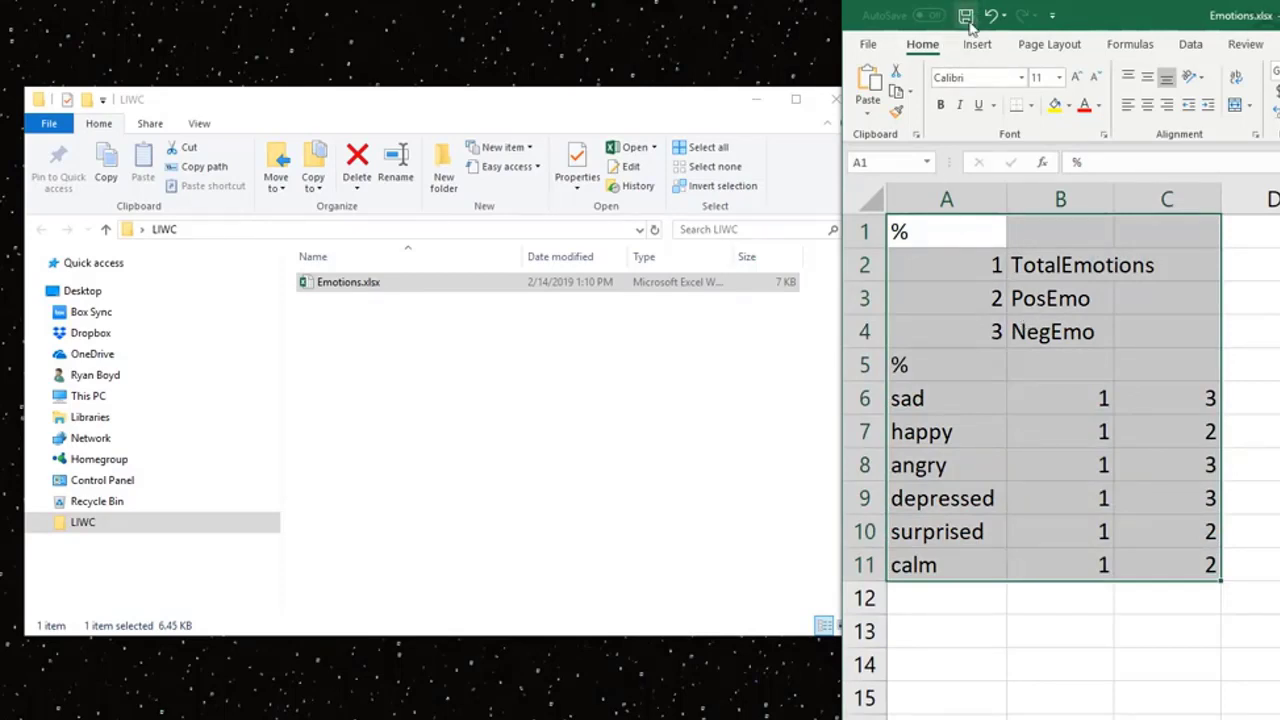
left_click(1090, 331)
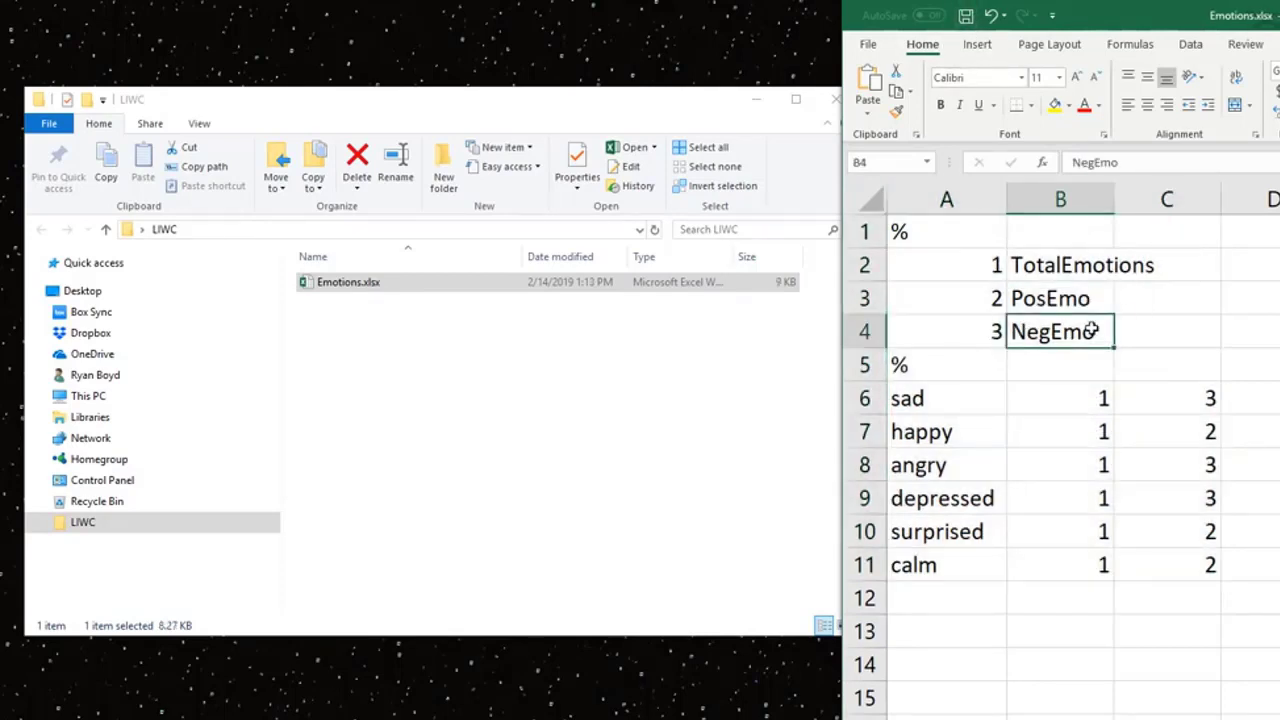
key("super")
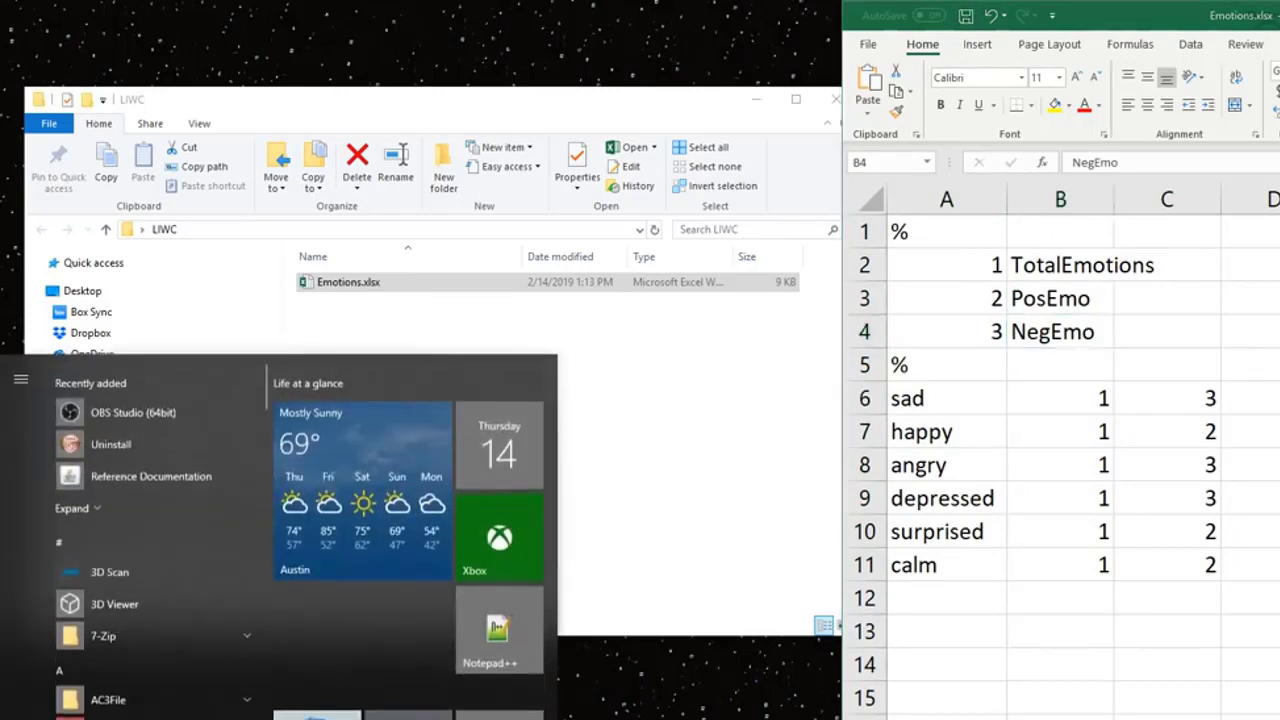
Launch Notepad++ snapped to the left half beside Excel, then return to the header cells
left_click(505, 634)
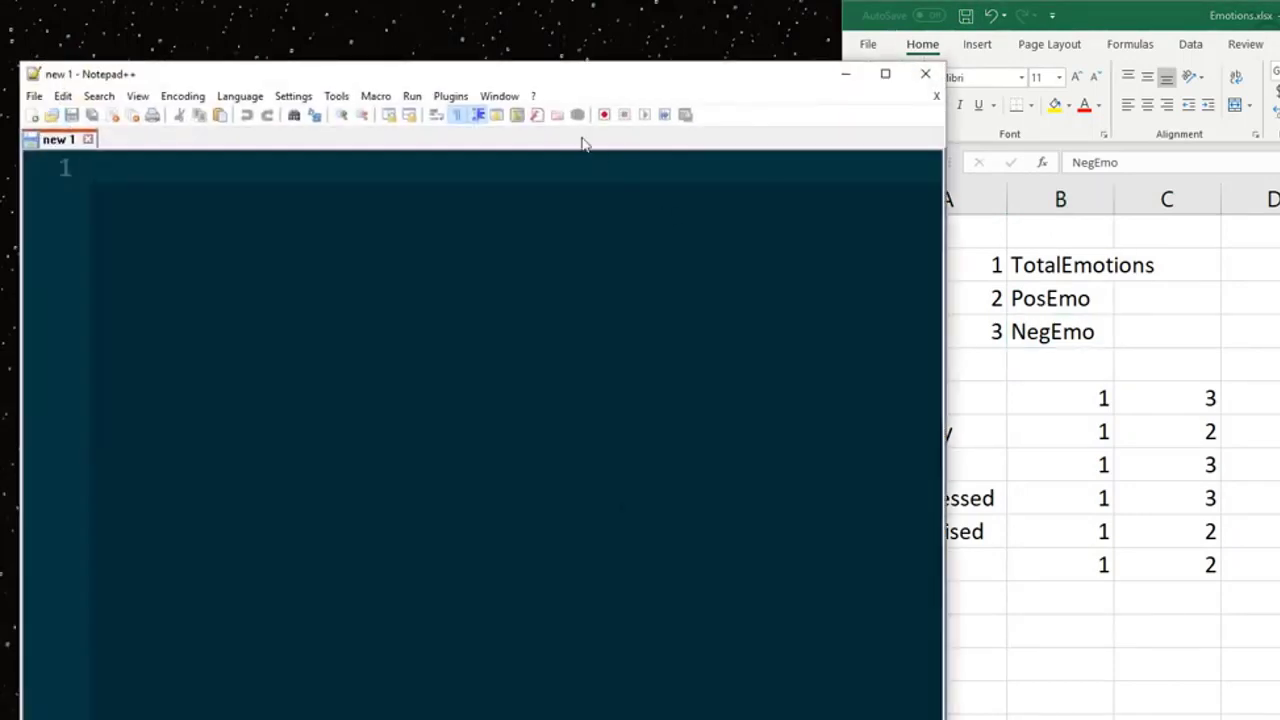
left_click_drag(528, 80, 2, 90)
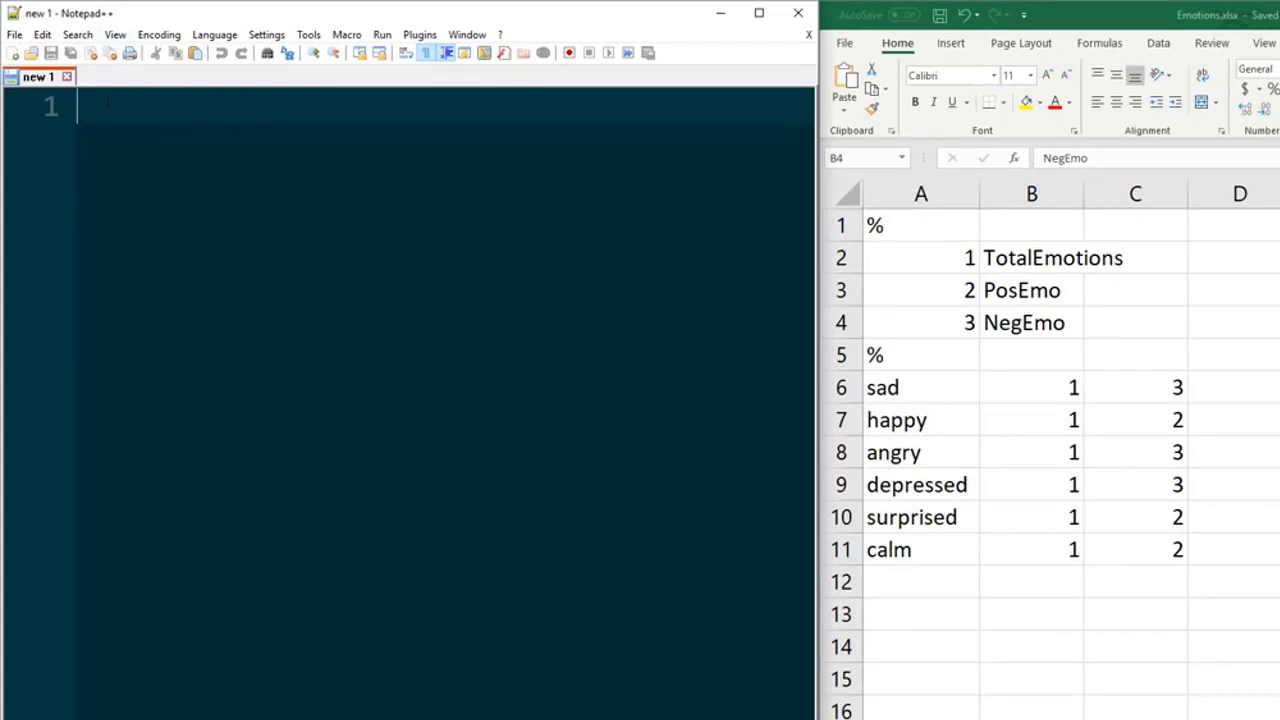
left_click(1023, 251)
left_click(1005, 258)
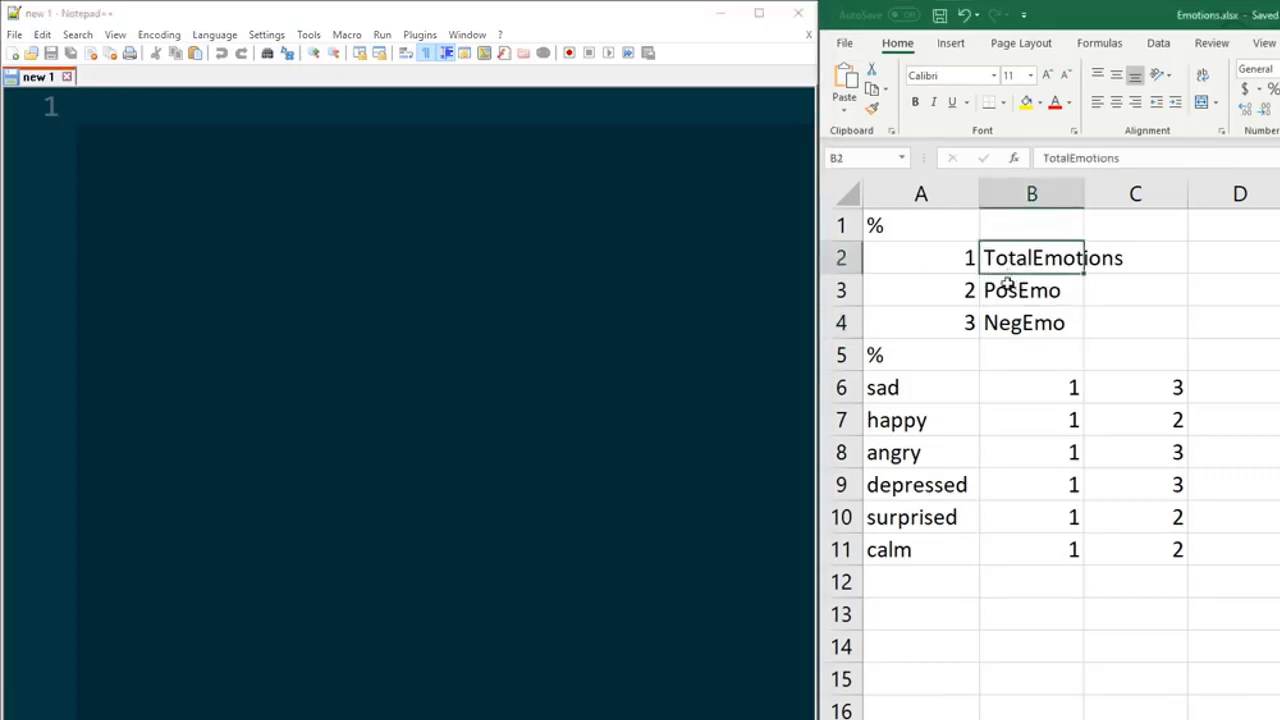
key("Left")
key("Down")
left_click(1006, 358)
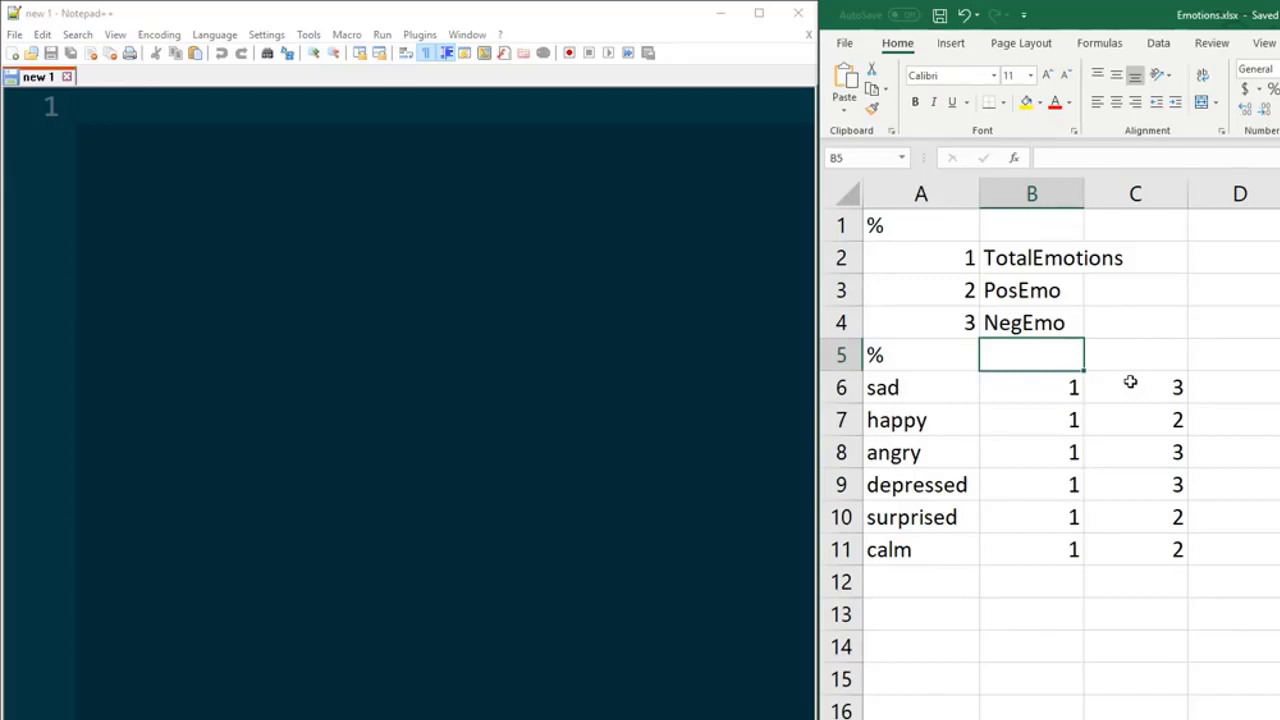
Copy the header block A1:B5 from Excel into the Notepad++ document
left_click_drag(885, 224, 1006, 357)
key("ctrl+c")
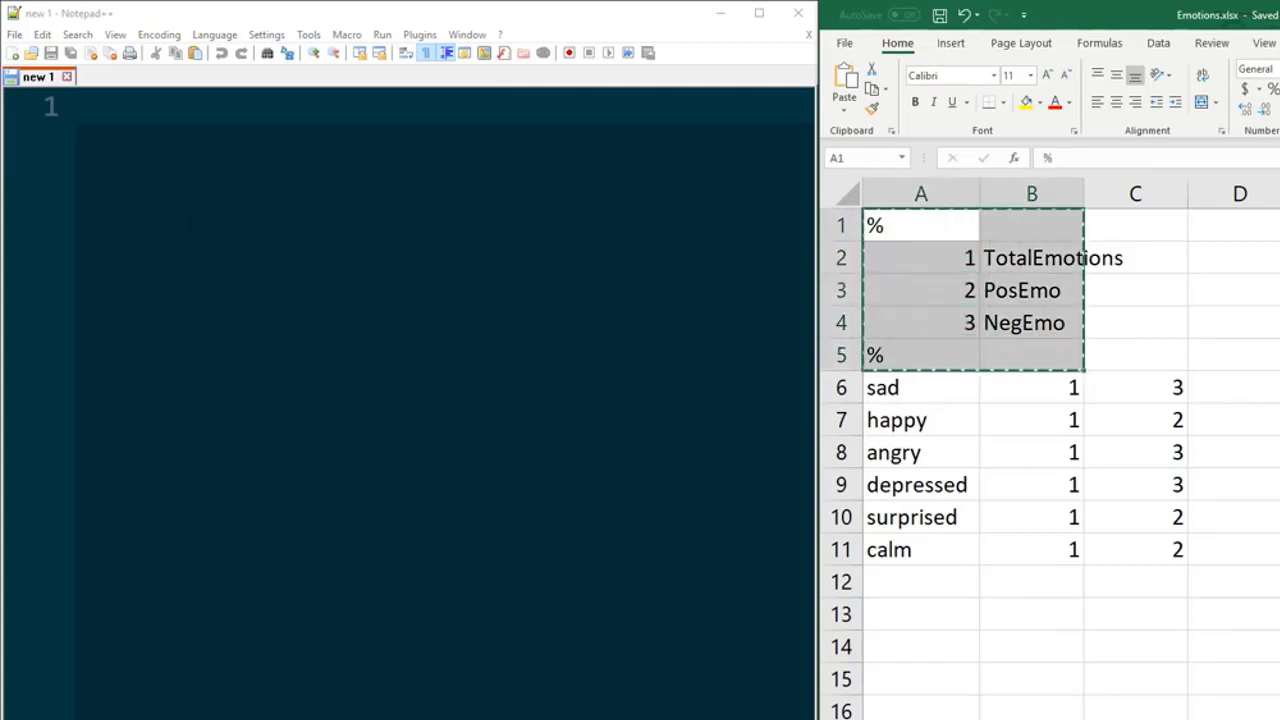
key("alt+Tab")
key("ctrl+v")
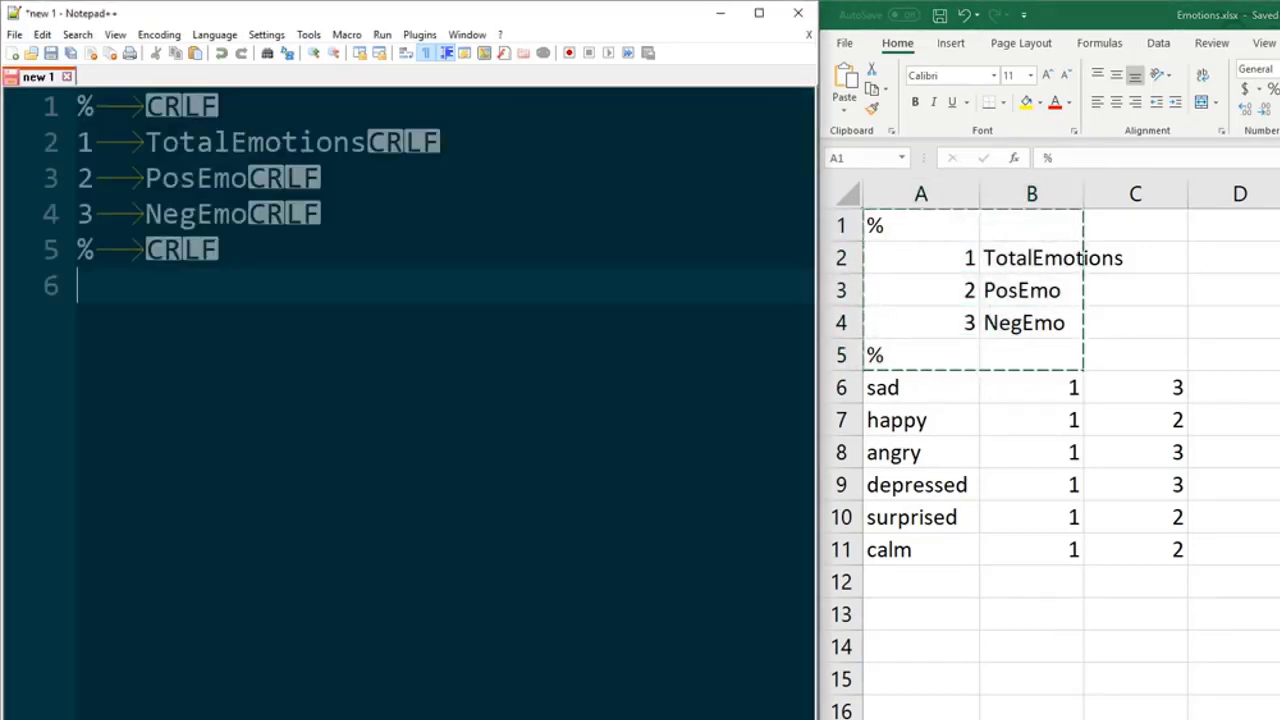
Delete the stray tab after each of the two % marker lines
key("ctrl+Home")
key("Right")
key("Right")
key("shift+Left")
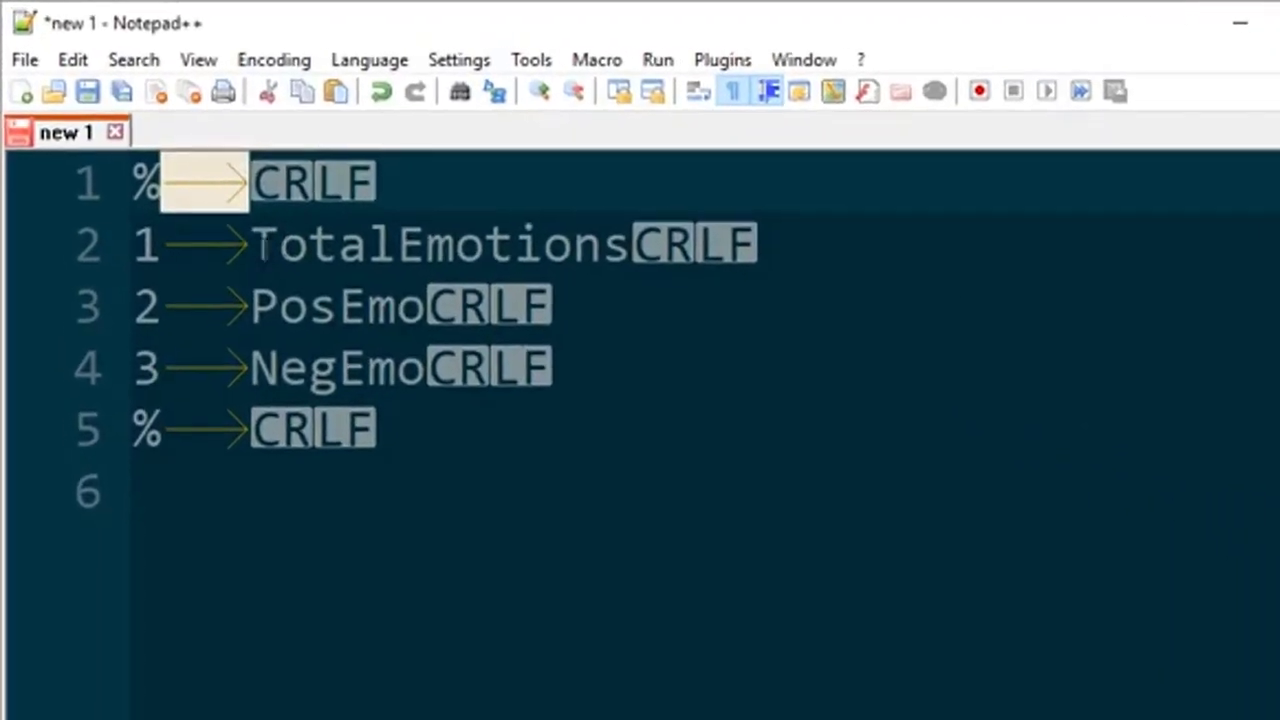
double_click(138, 176)
key("ctrl+F3")
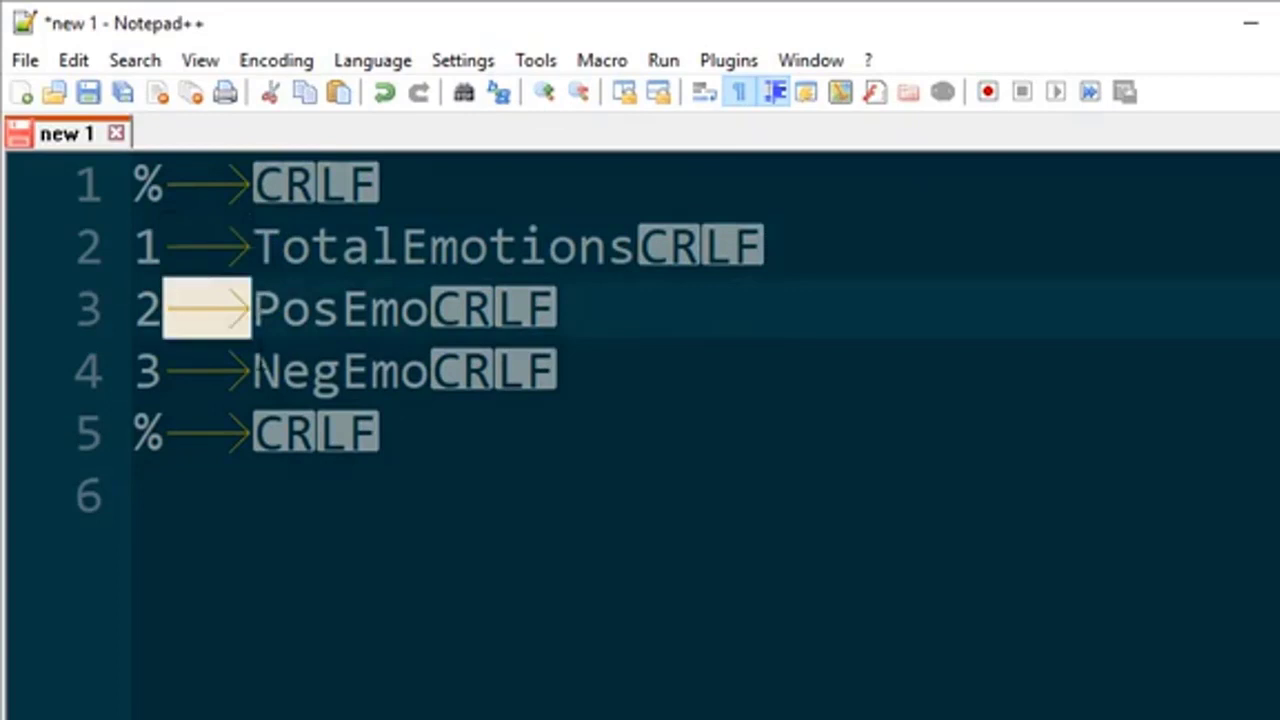
key("Down")
key("shift+Left")
key("Right")
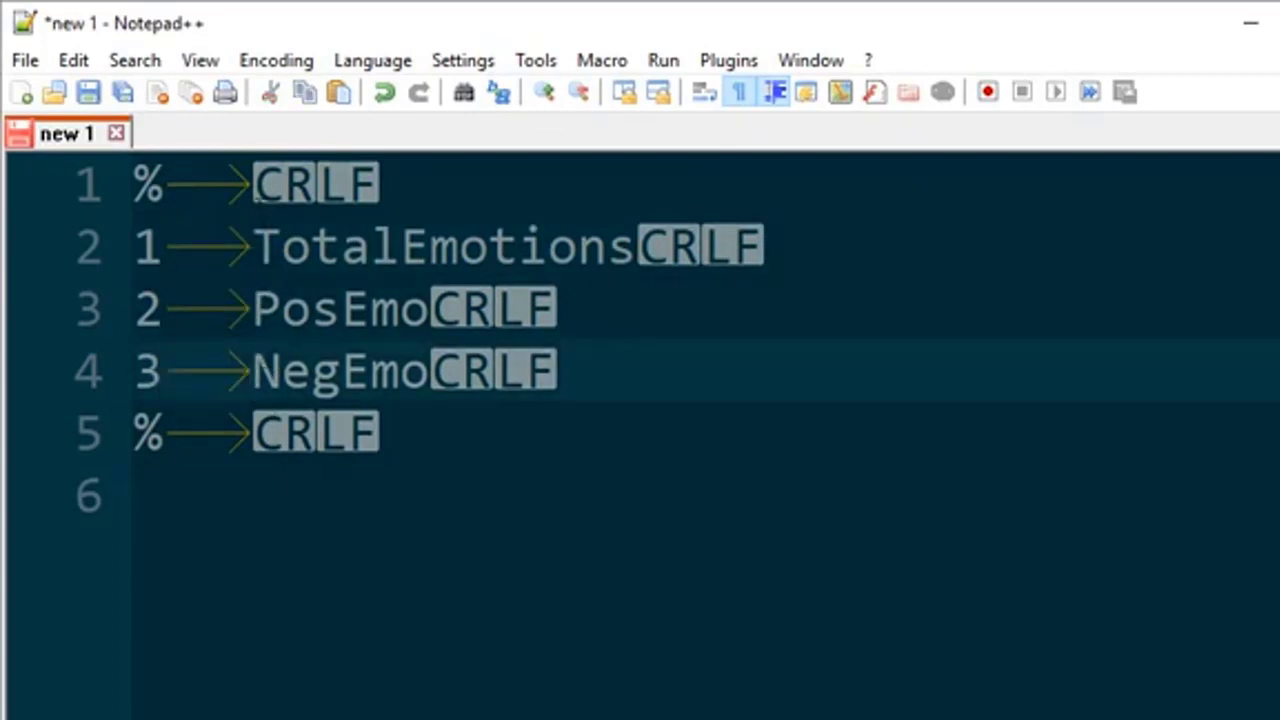
key("Up")
key("Up")
key("Up")
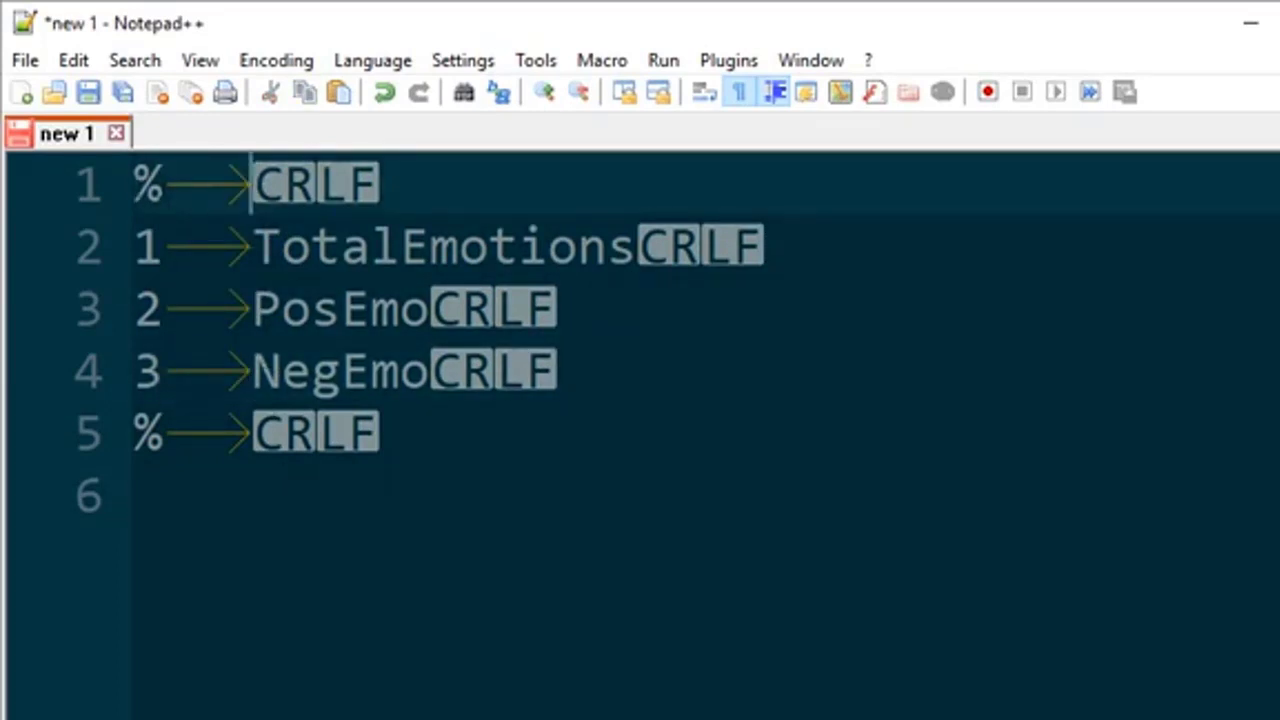
key("BackSpace")
left_click(252, 432)
key("BackSpace")
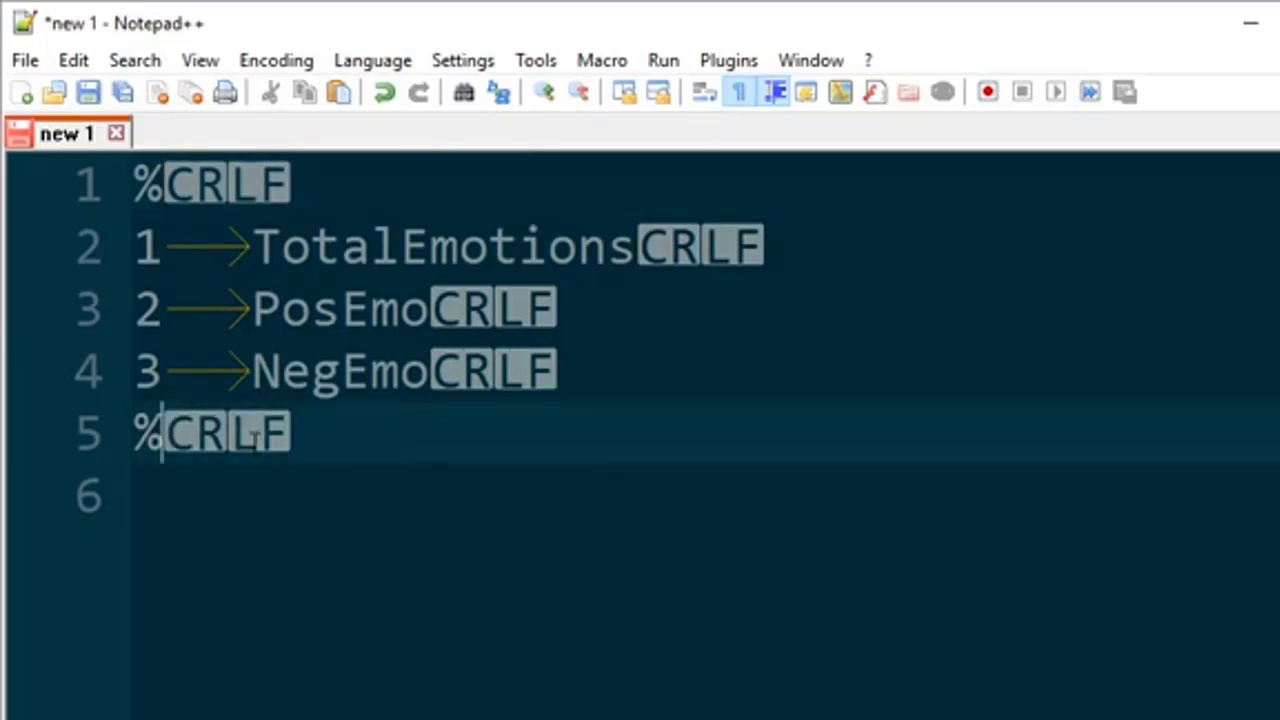
Remove the extra spacing after PosEmo and check the three category lines
left_click(166, 165)
double_click(148, 247)
left_click_drag(148, 247, 522, 380)
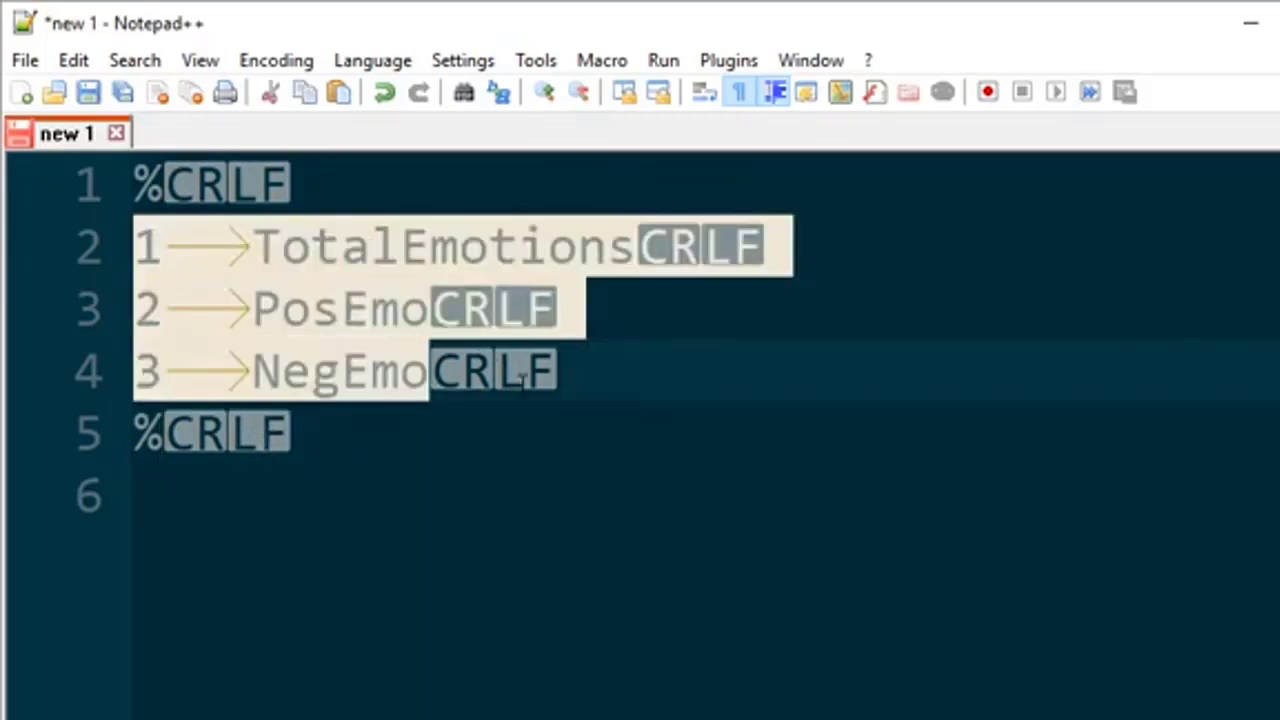
left_click(310, 247)
left_click(648, 248)
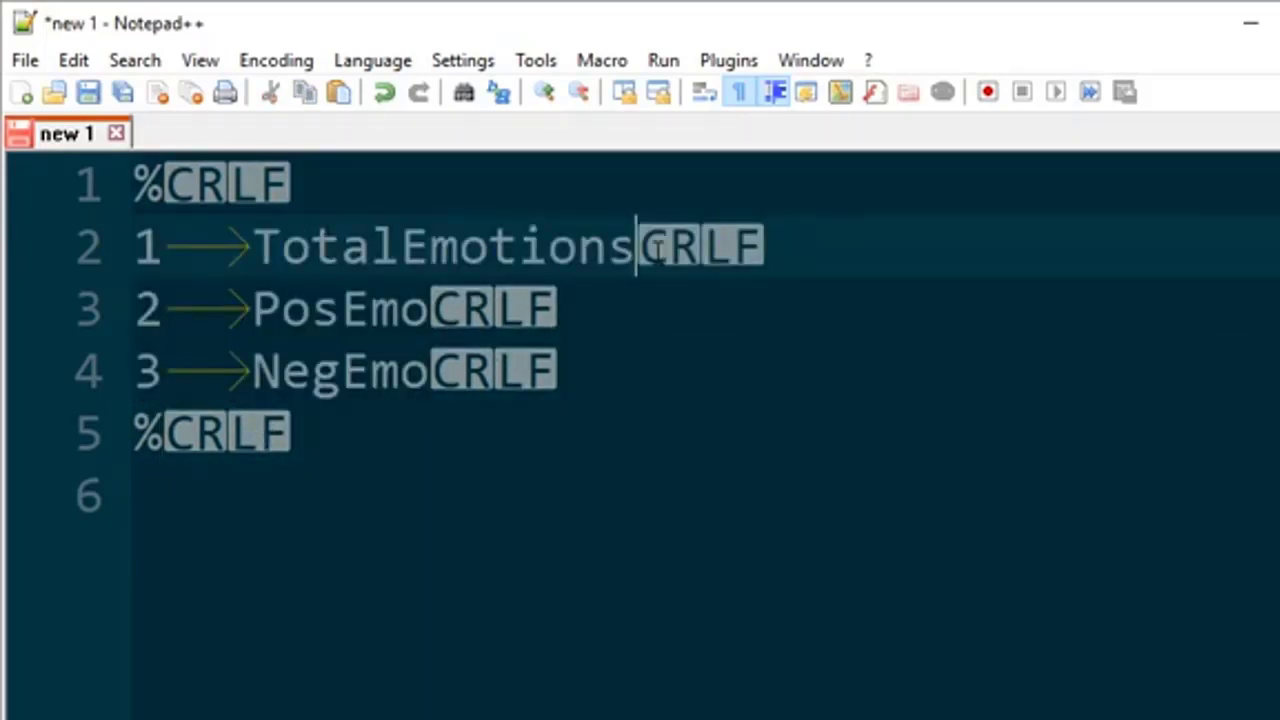
left_click(972, 330)
key("Tab")
key("Tab")
key("Tab")
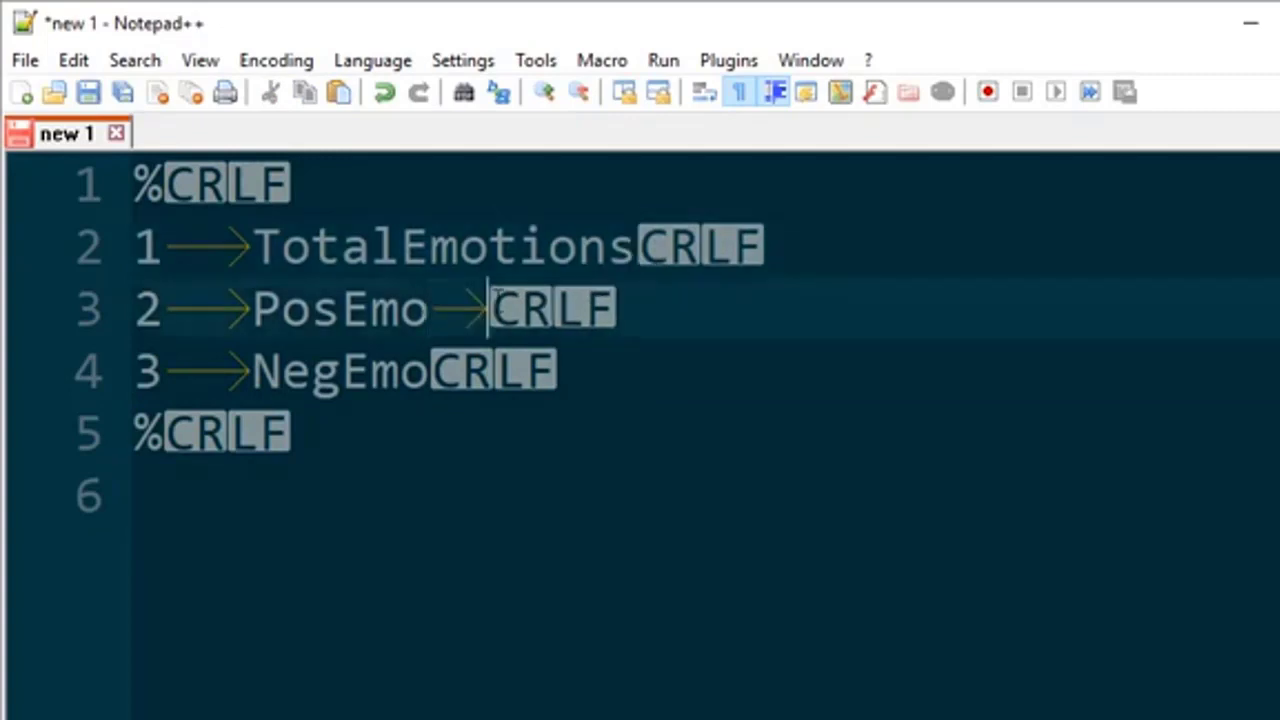
mouse_move(430, 312)
left_mouse_down()
mouse_move(691, 314)
mouse_move(457, 300)
mouse_move(430, 310)
left_mouse_up()
key("Delete")
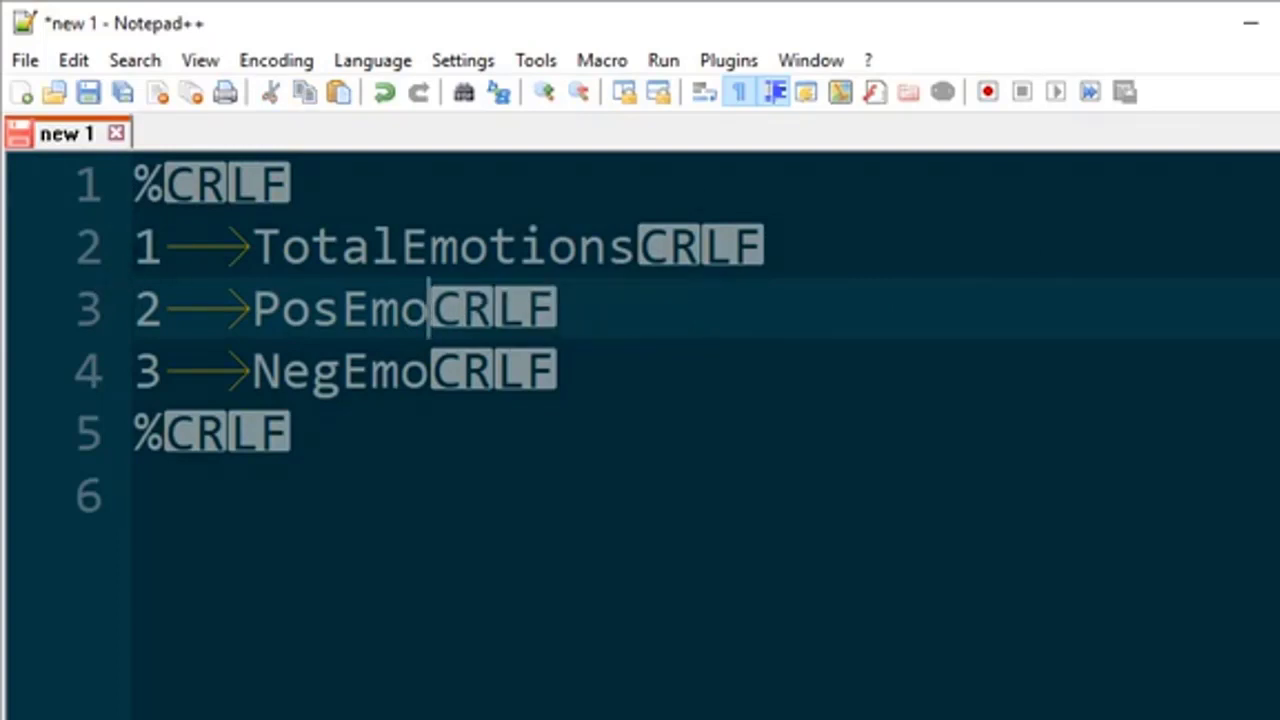
left_click(163, 246)
left_click_drag(163, 246, 628, 276)
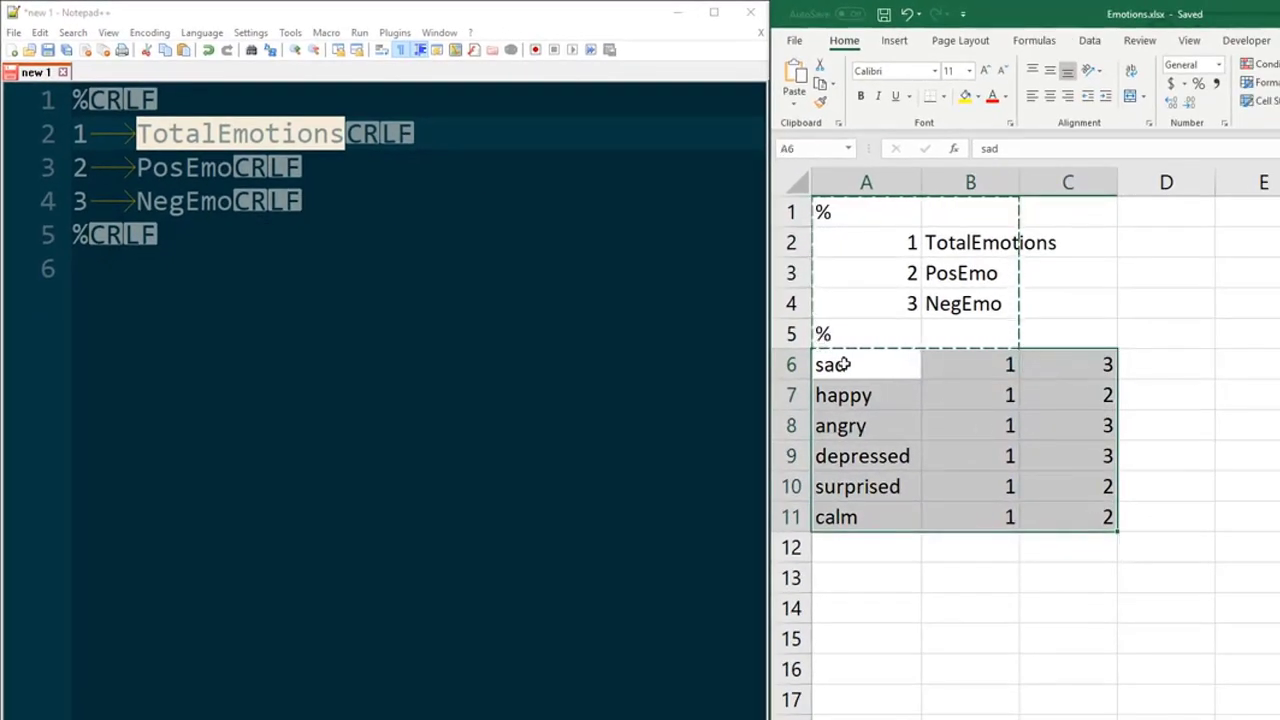
Copy the six word rows from Excel and paste them below the header in Notepad++
left_click_drag(845, 364, 1072, 504)
key("ctrl+c")
left_click(160, 268)
key("ctrl+v")
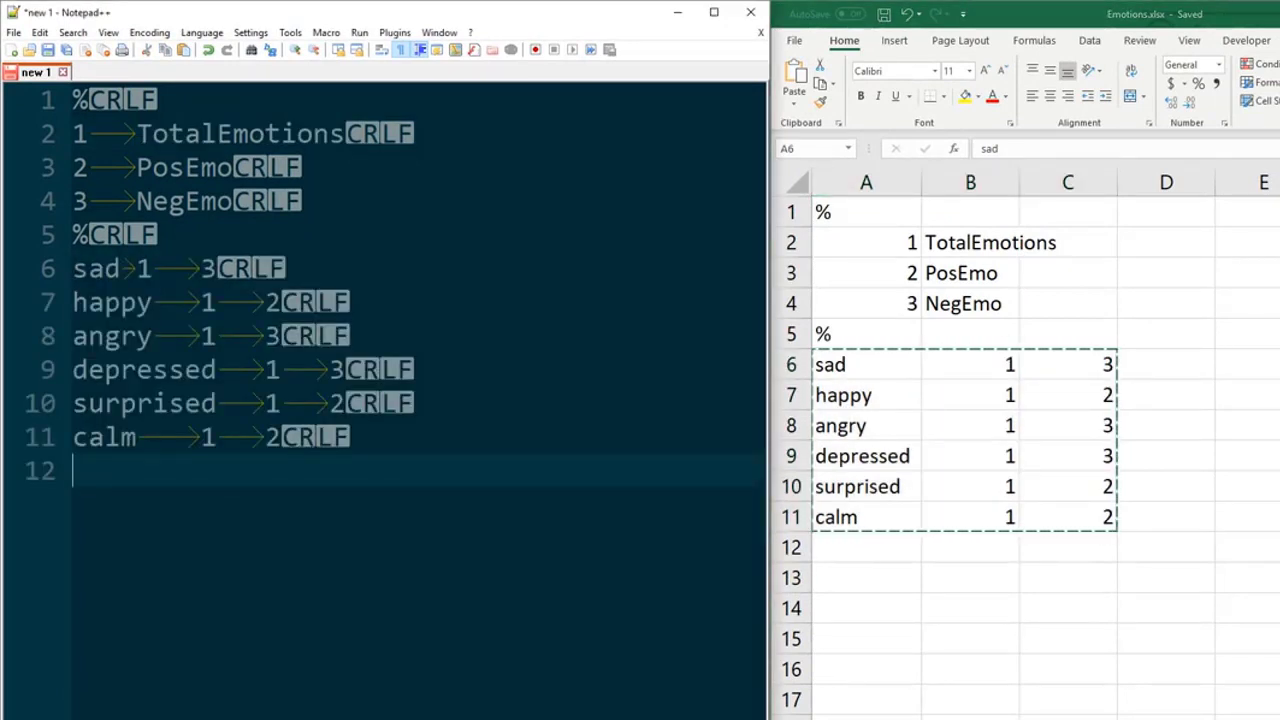
Remove the extra tabs on the sad line, then select all the dictionary text
key("Tab")
key("Tab")
key("Tab")
key("Tab")
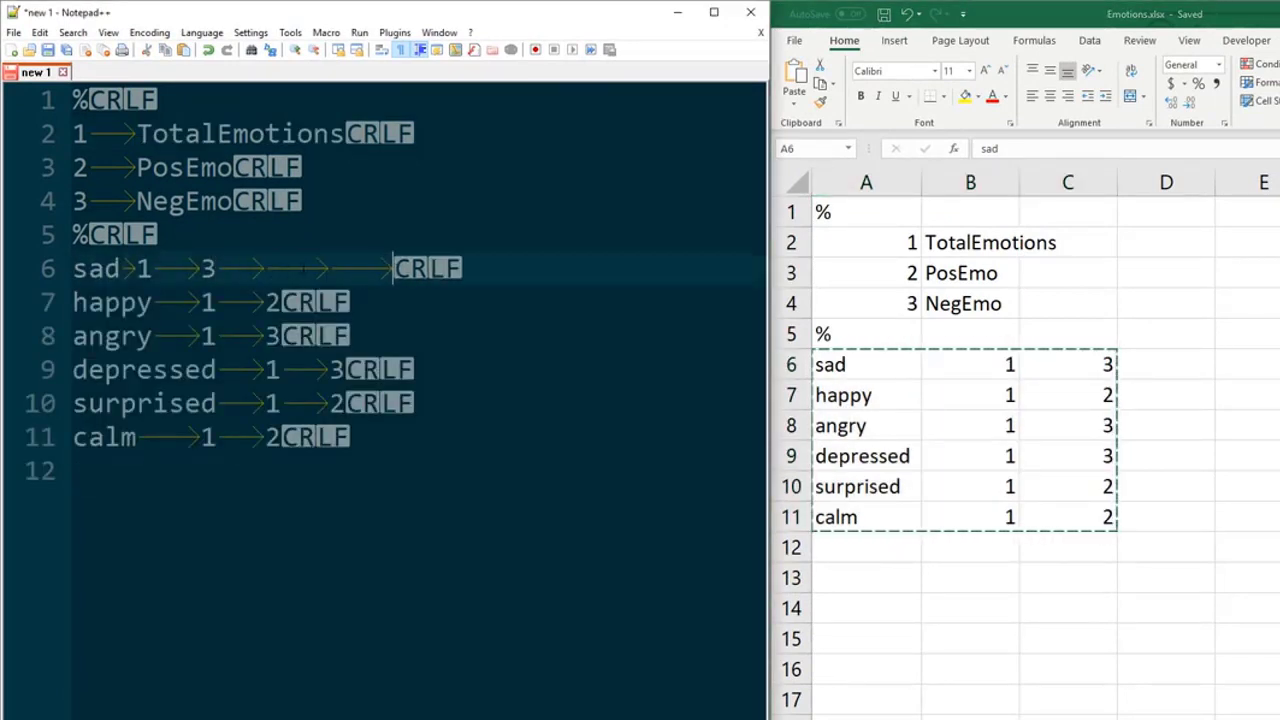
left_click_drag(457, 268, 228, 266)
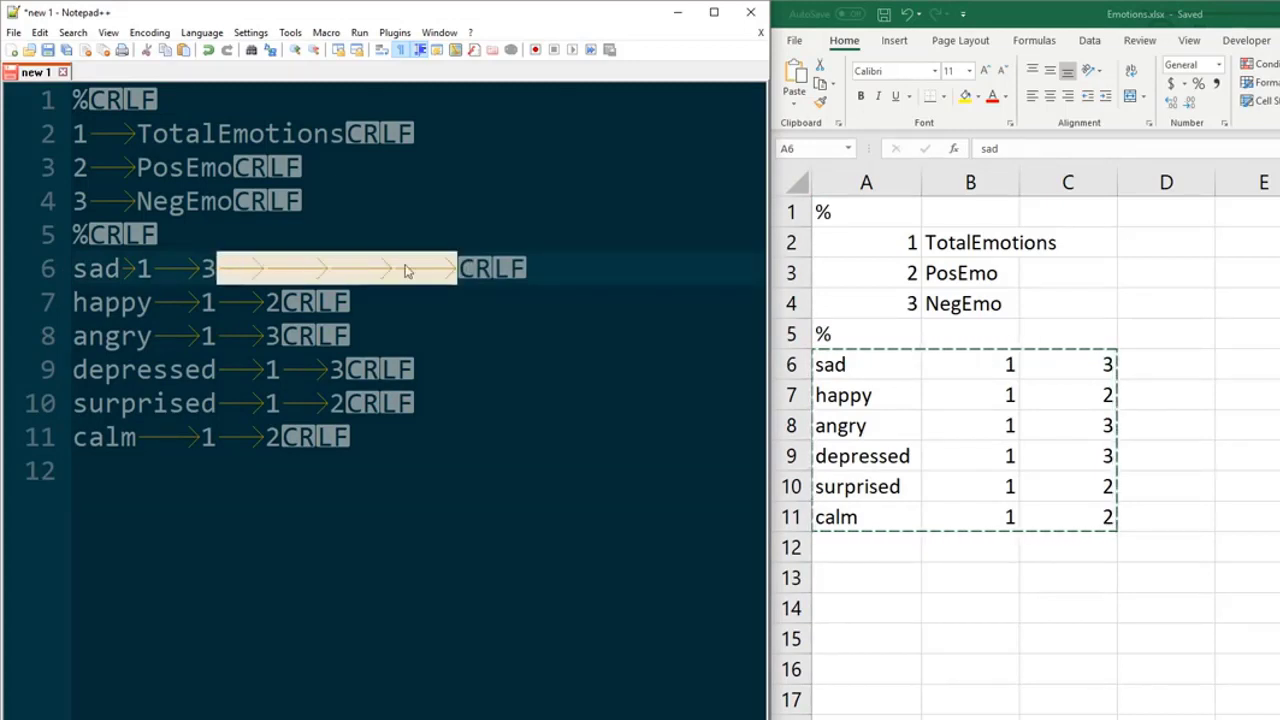
key("Delete")
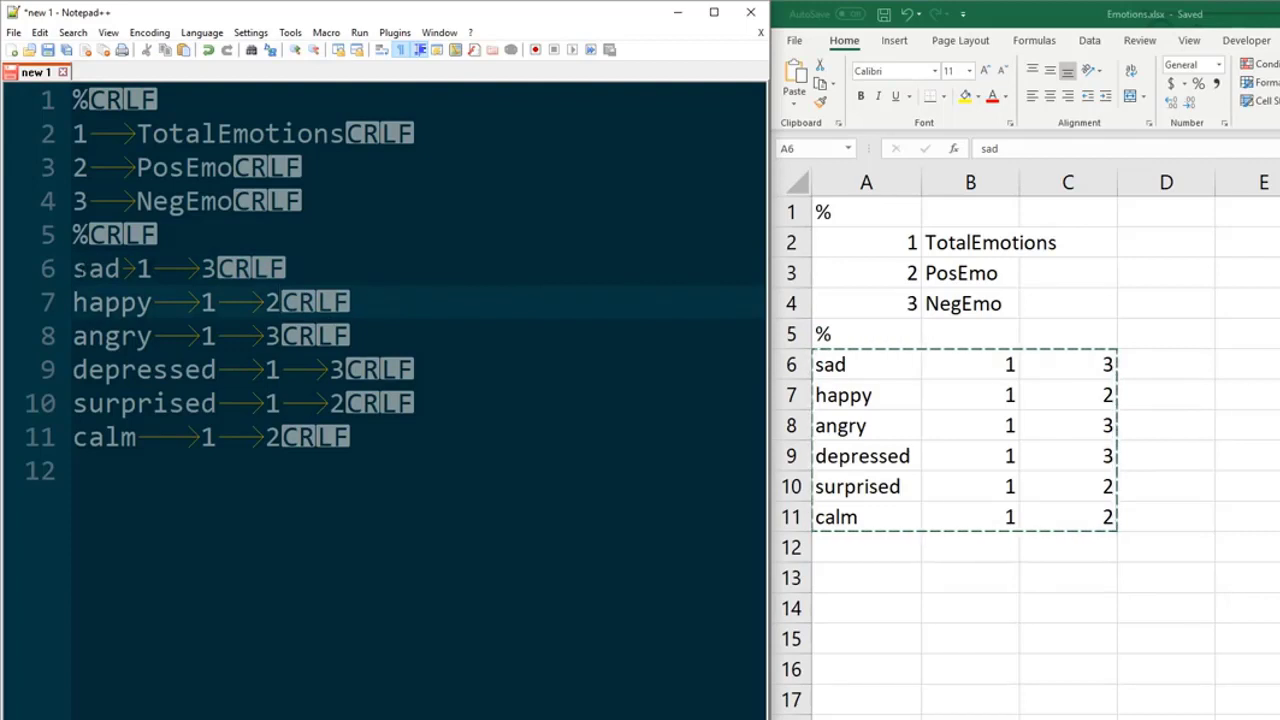
double_click(120, 268)
left_click(128, 268)
double_click(144, 268)
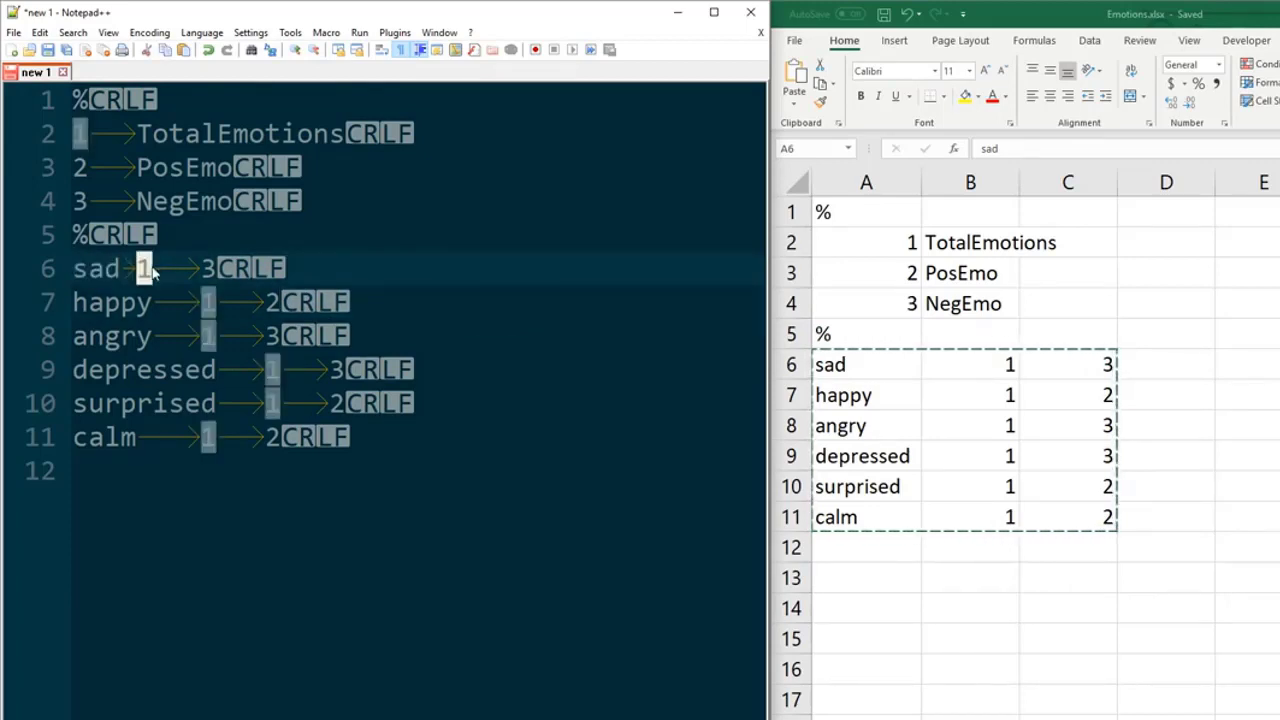
left_click(156, 268)
double_click(184, 268)
double_click(208, 268)
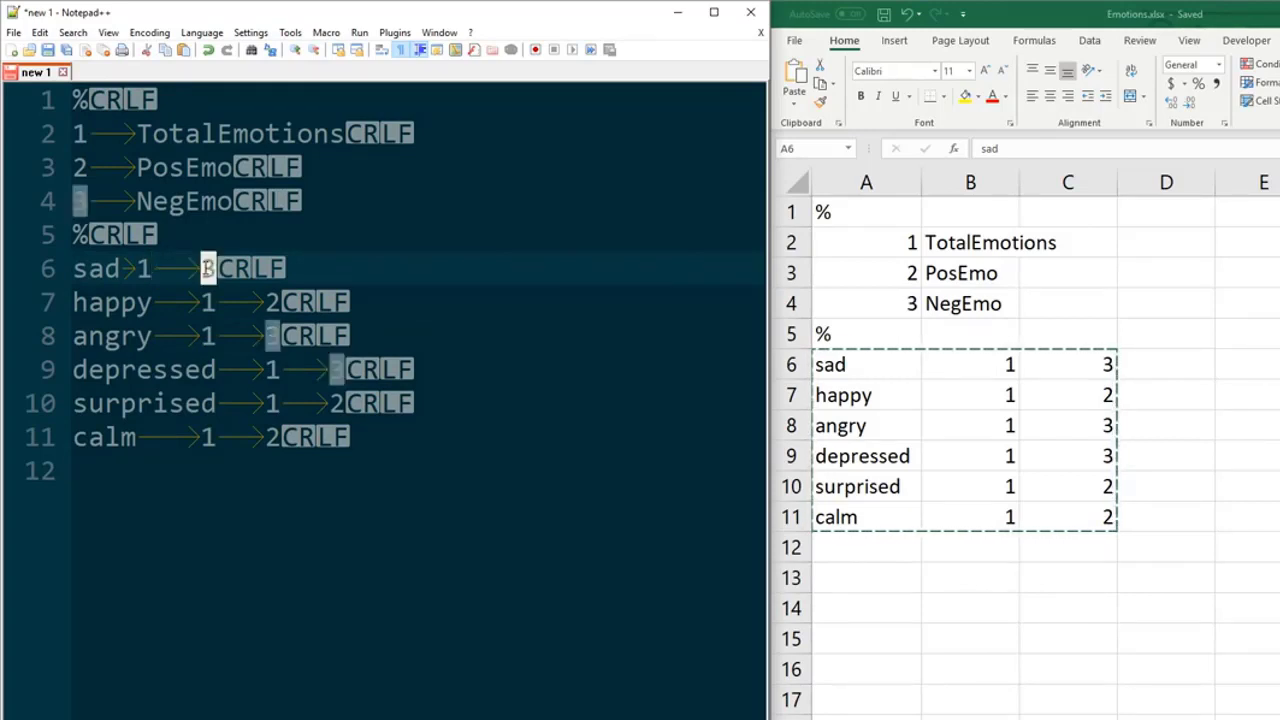
left_click_drag(137, 268, 201, 268)
left_click(253, 268)
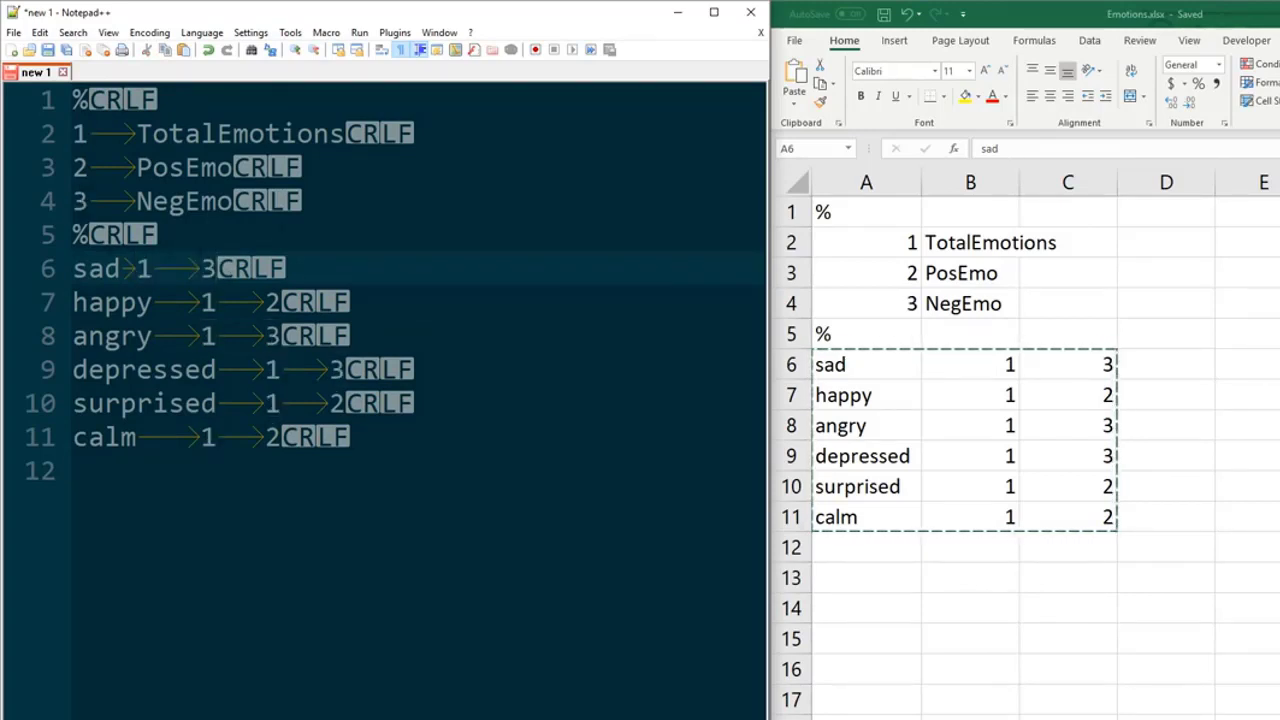
left_click_drag(282, 437, 17, 35)
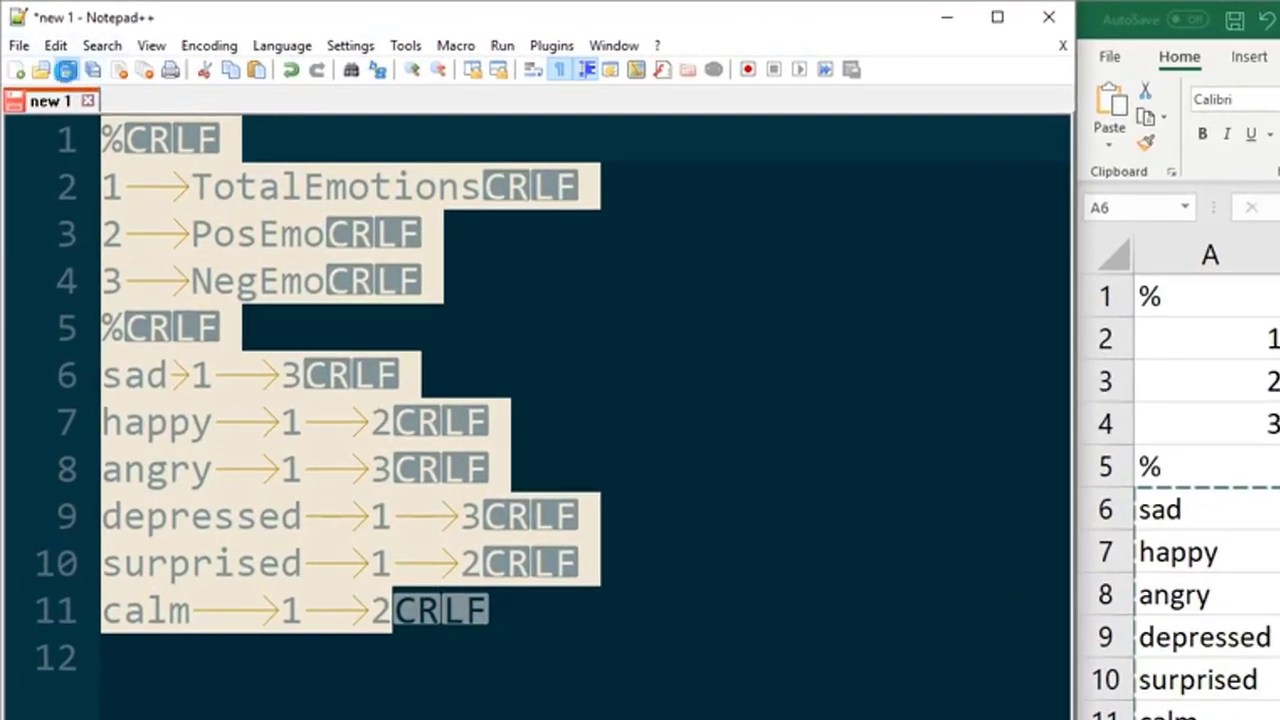
Save the document as EmotionDictionary, a normal text file, in the LIWC folder
left_click(66, 69)
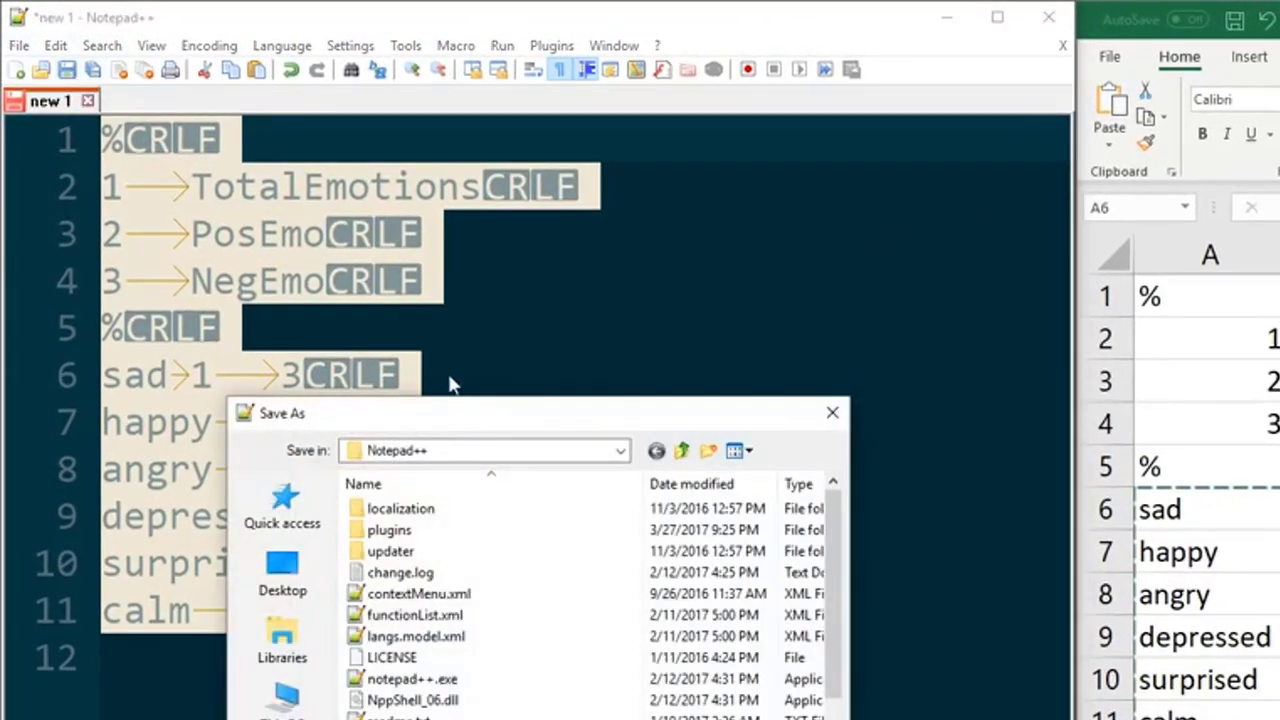
left_click(440, 455)
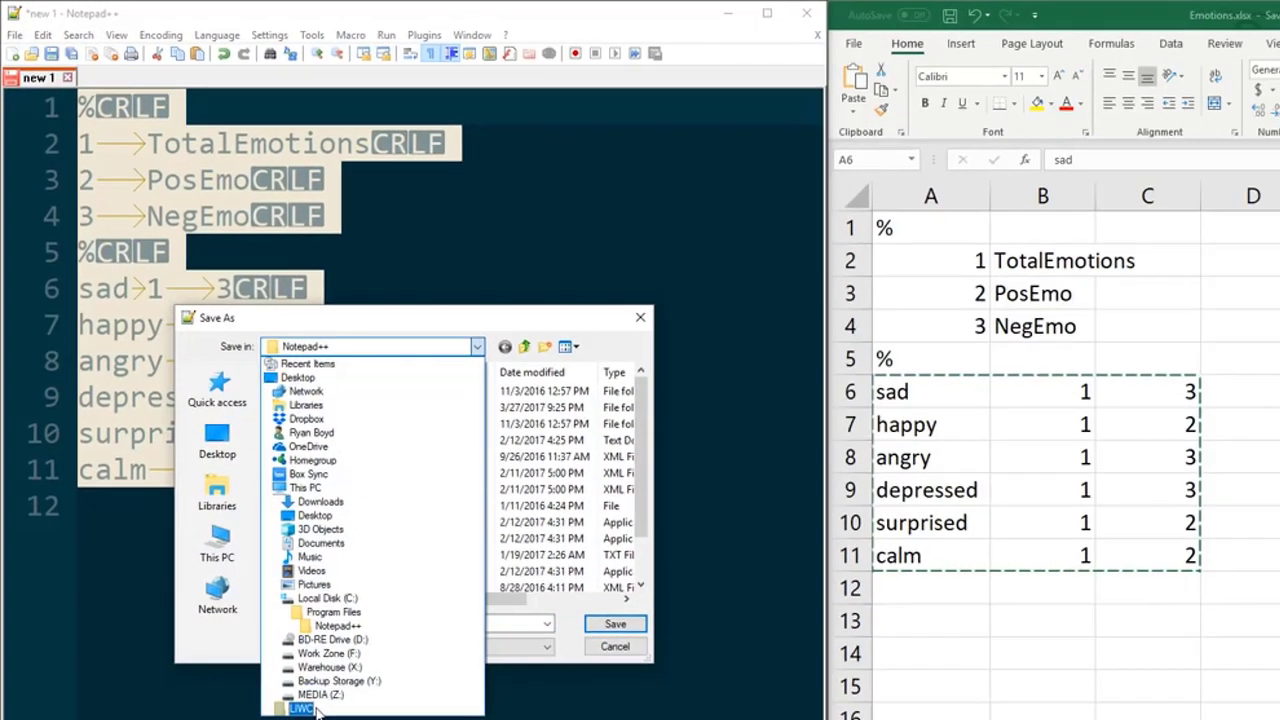
left_click(365, 531)
left_click(400, 620)
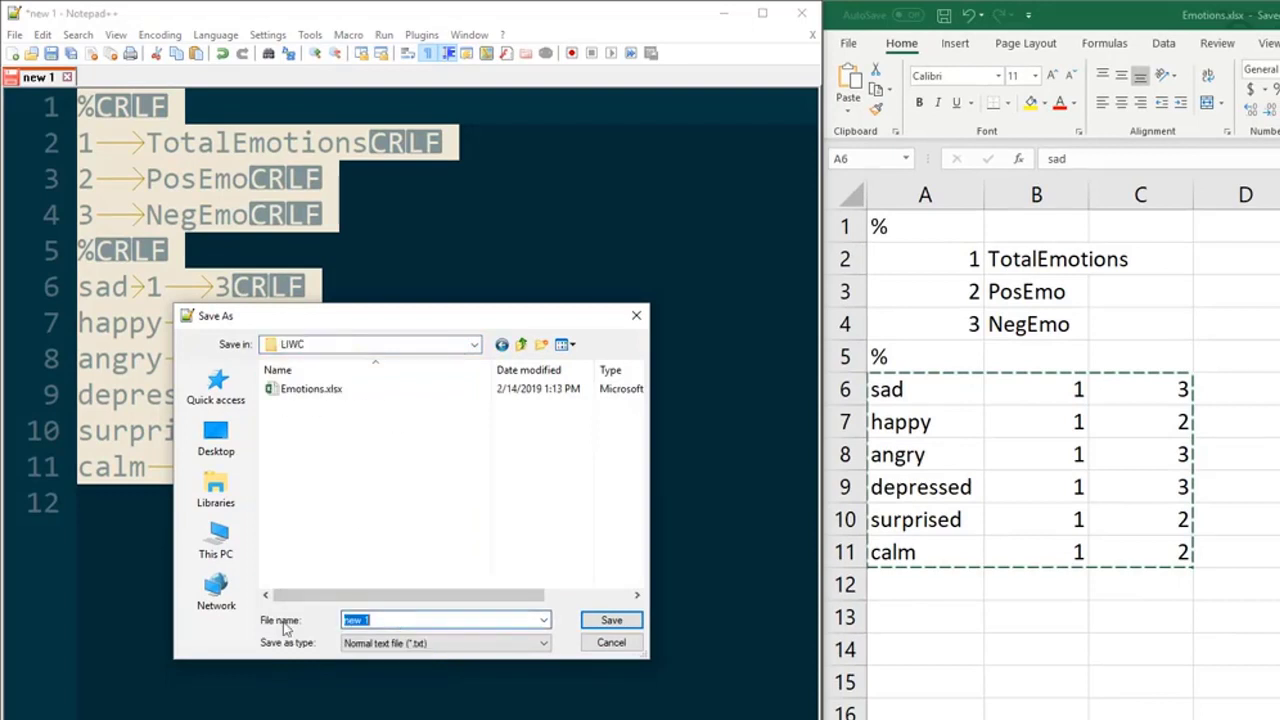
type("EmotionDictionary")
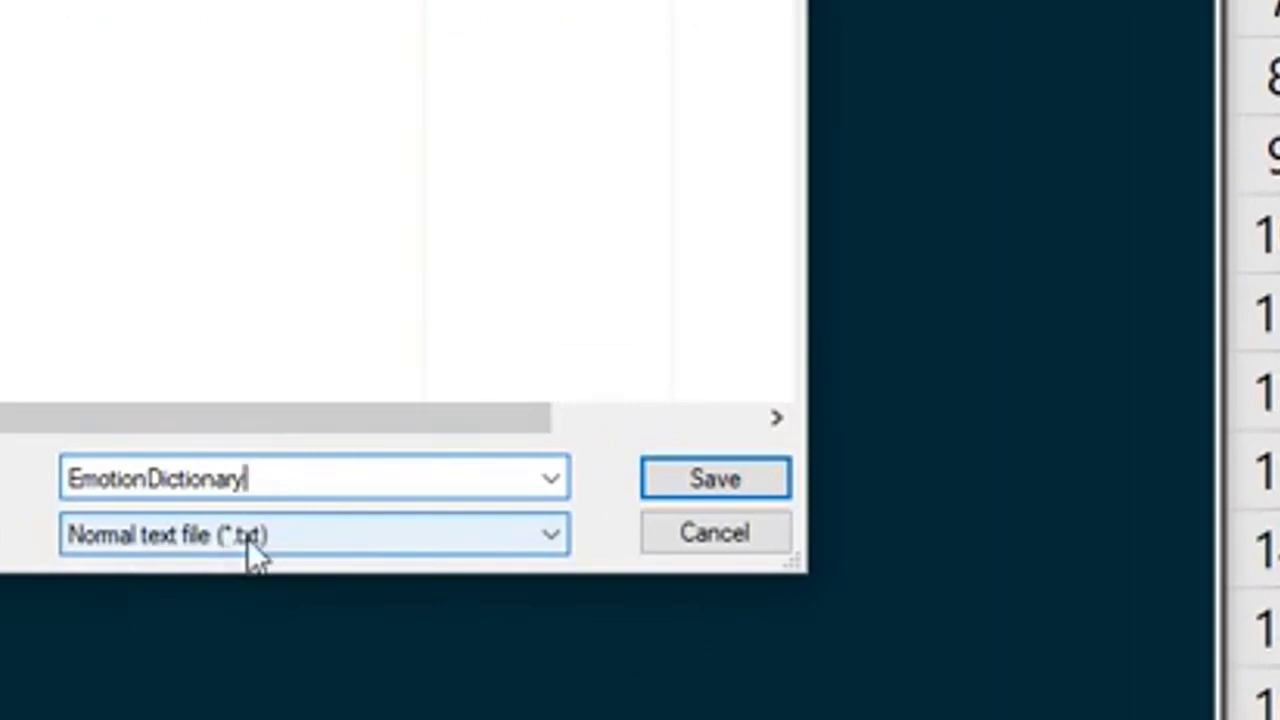
left_click(251, 551)
left_click(255, 548)
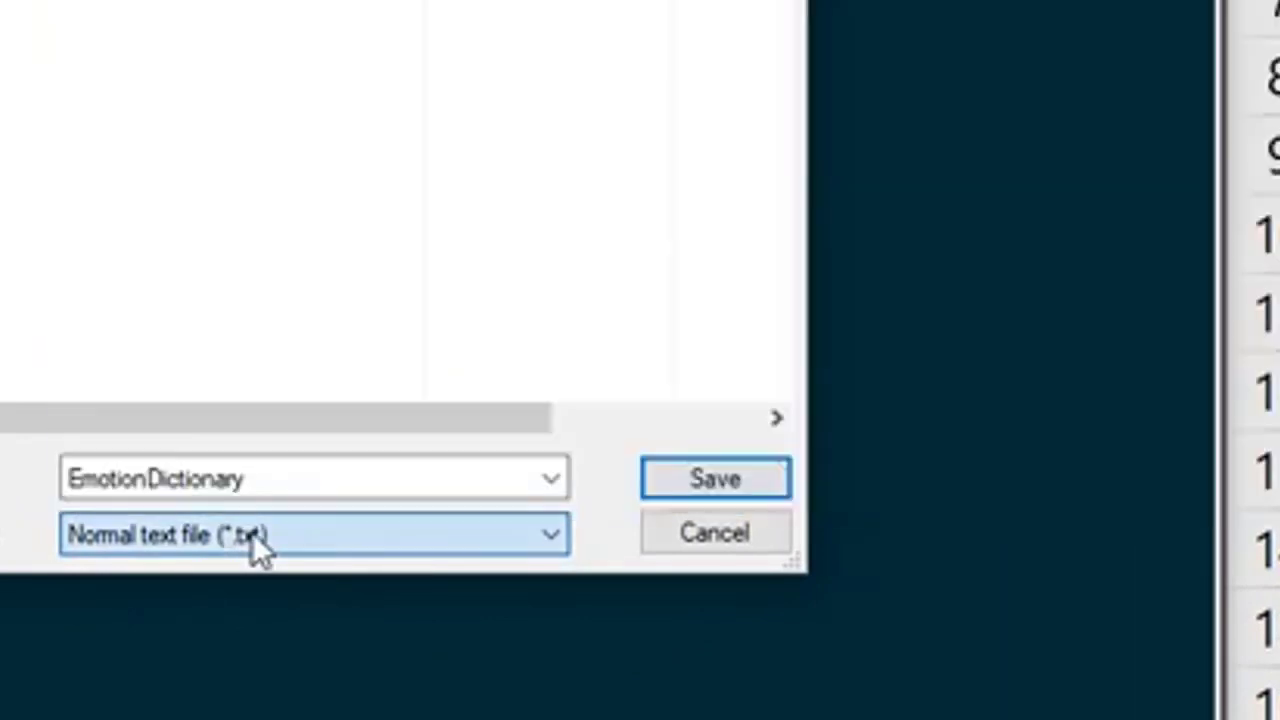
left_click(686, 486)
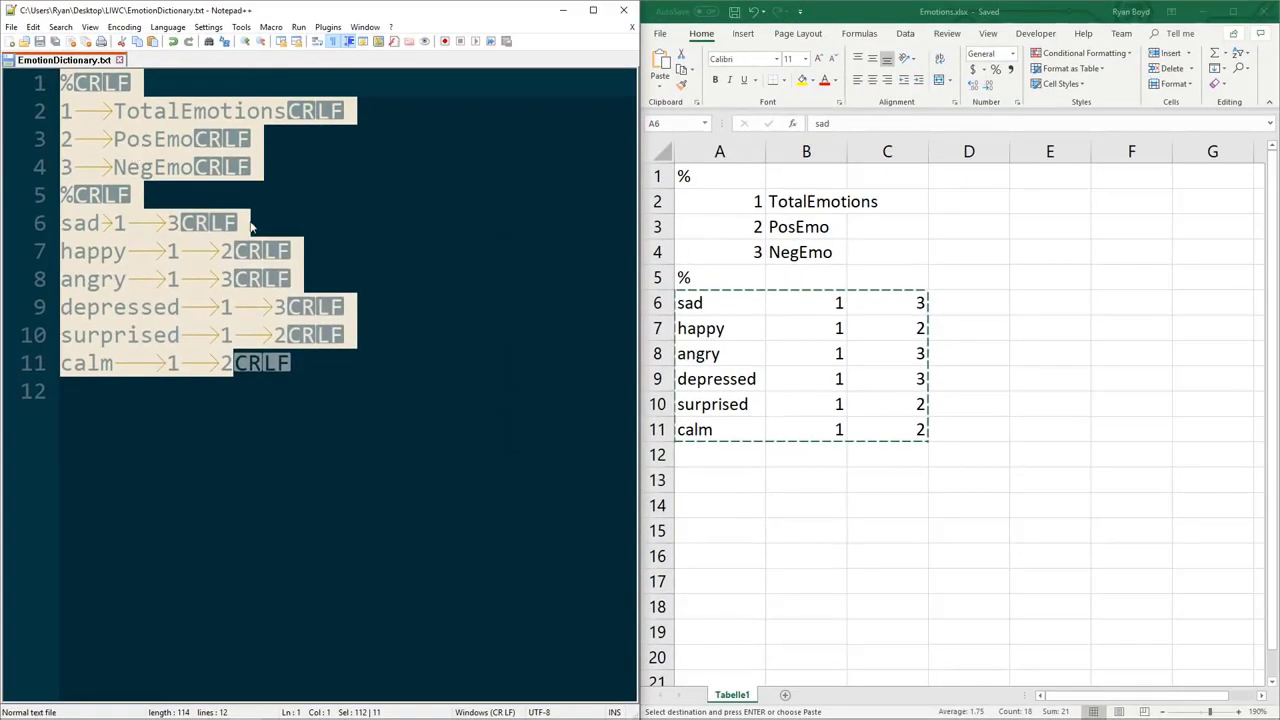
Rename EmotionDictionary.txt to EmotionDictionary.dic in the LIWC folder, accepting the extension change
left_click(60, 391)
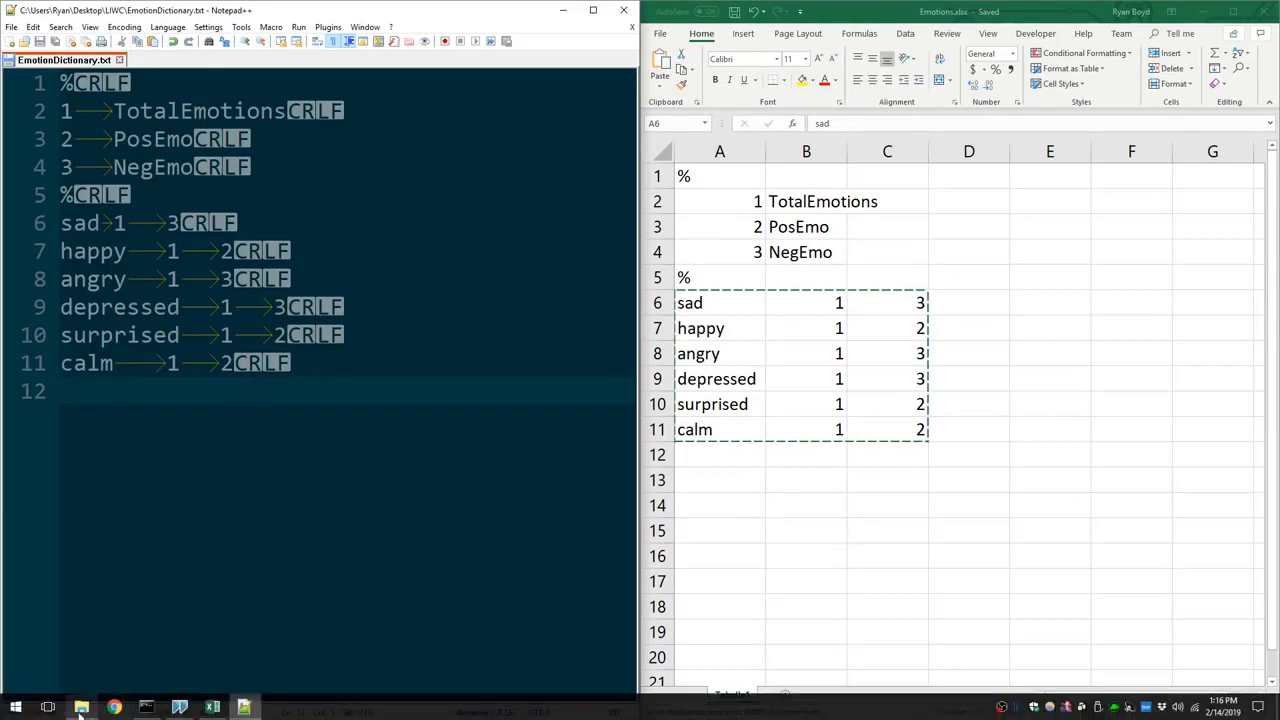
left_click(81, 712)
left_click(312, 215)
left_click(313, 218)
double_click(338, 214)
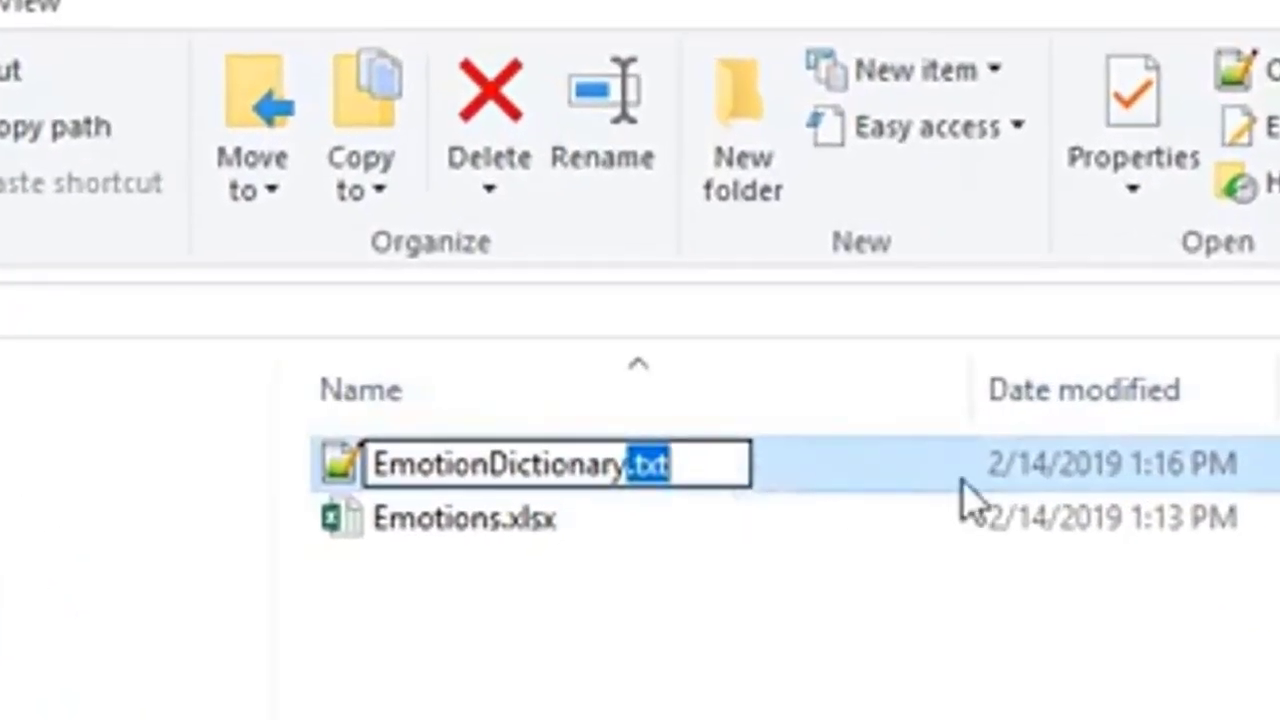
type("dic")
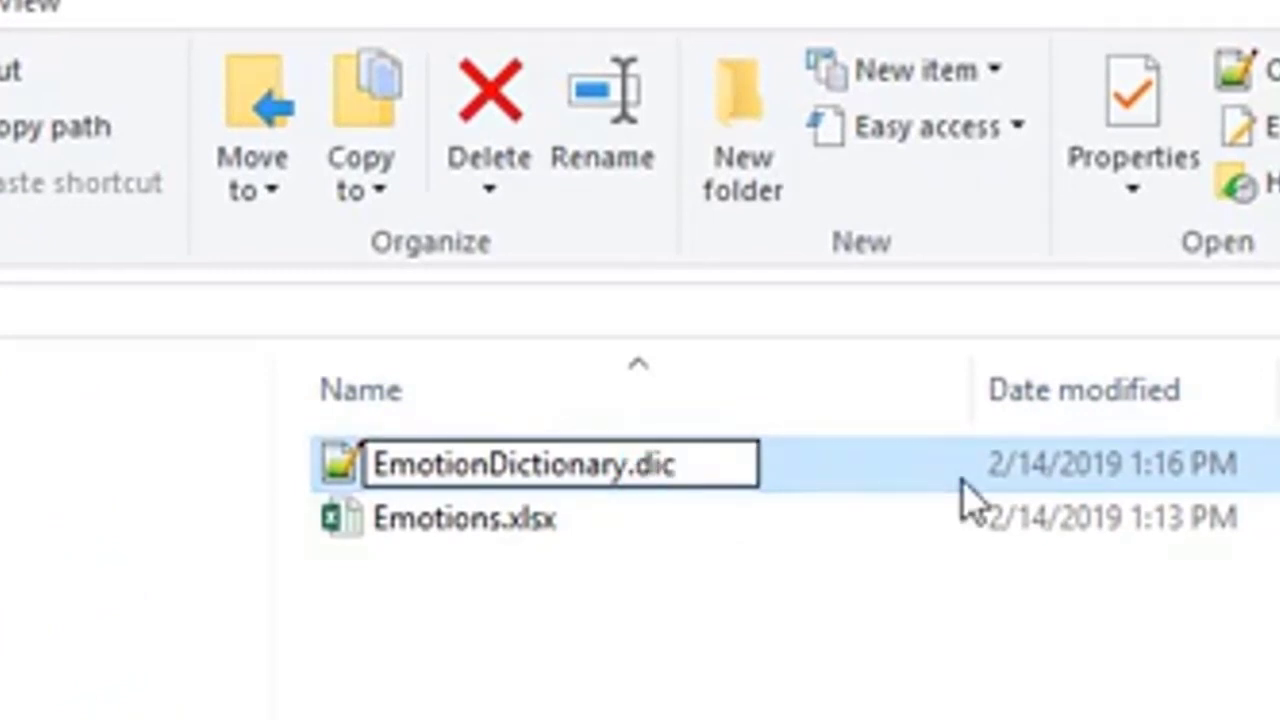
key("Return")
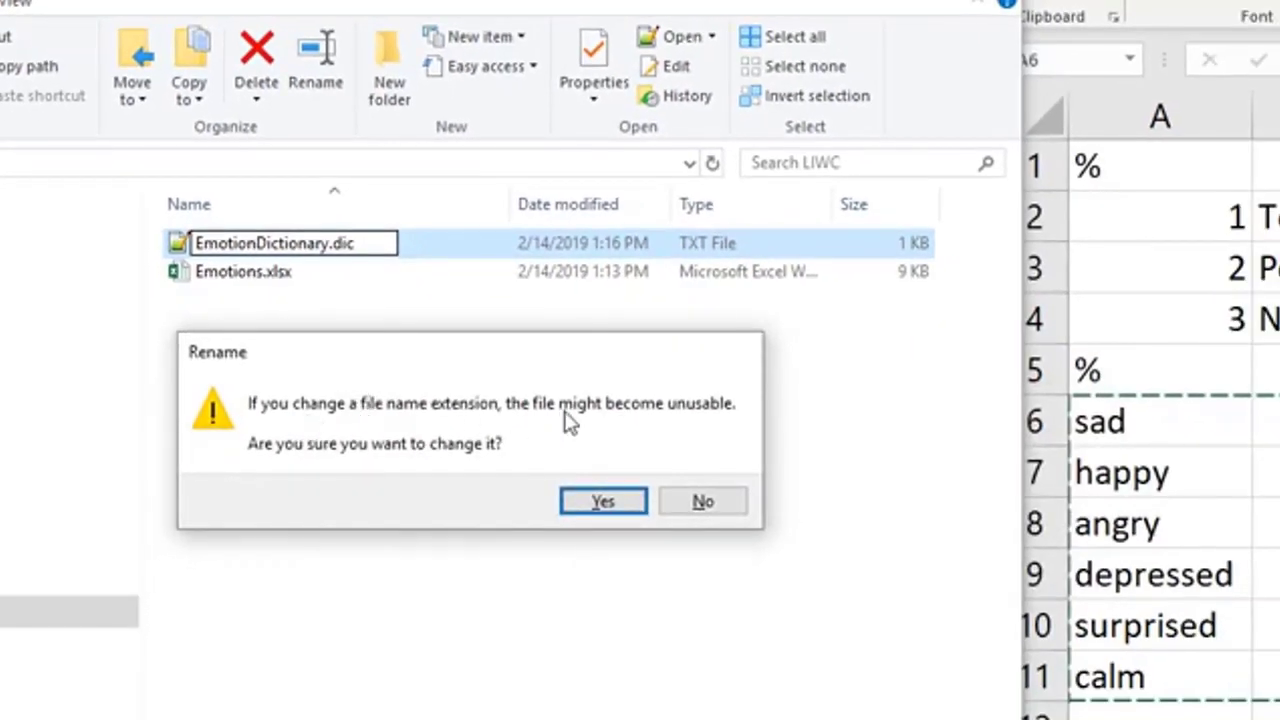
left_click(610, 504)
Select Emotions.xlsx and begin editing its name
left_click(266, 280)
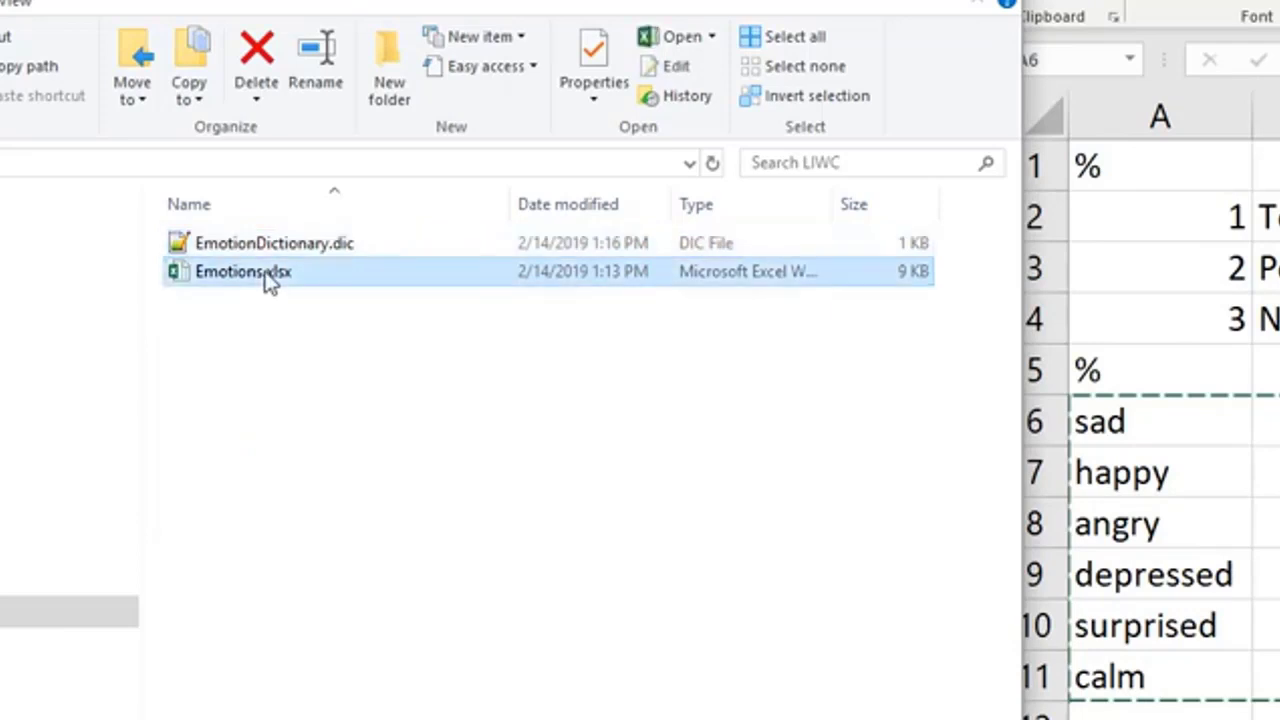
left_click(246, 280)
left_click(263, 272)
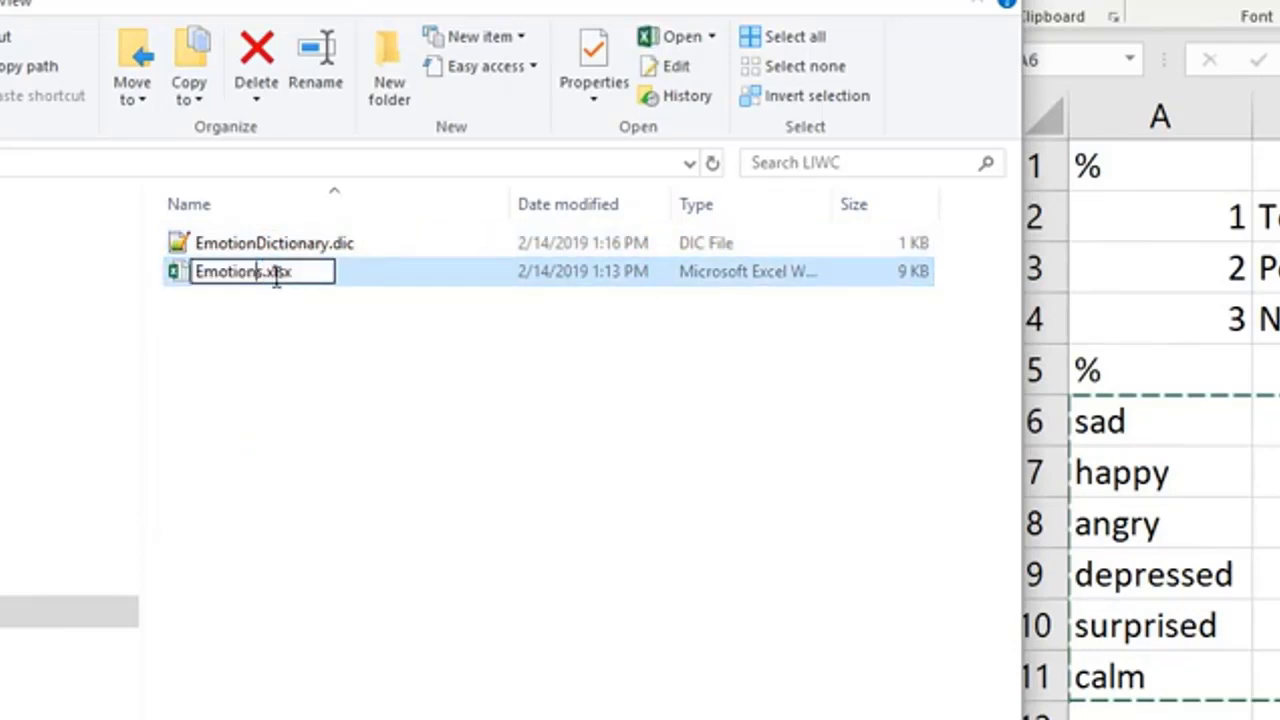
Toggle 'Hide extensions for known file types' on and back off in Folder Options, keeping extensions visible
left_click_drag(197, 272, 269, 272)
left_click(310, 275)
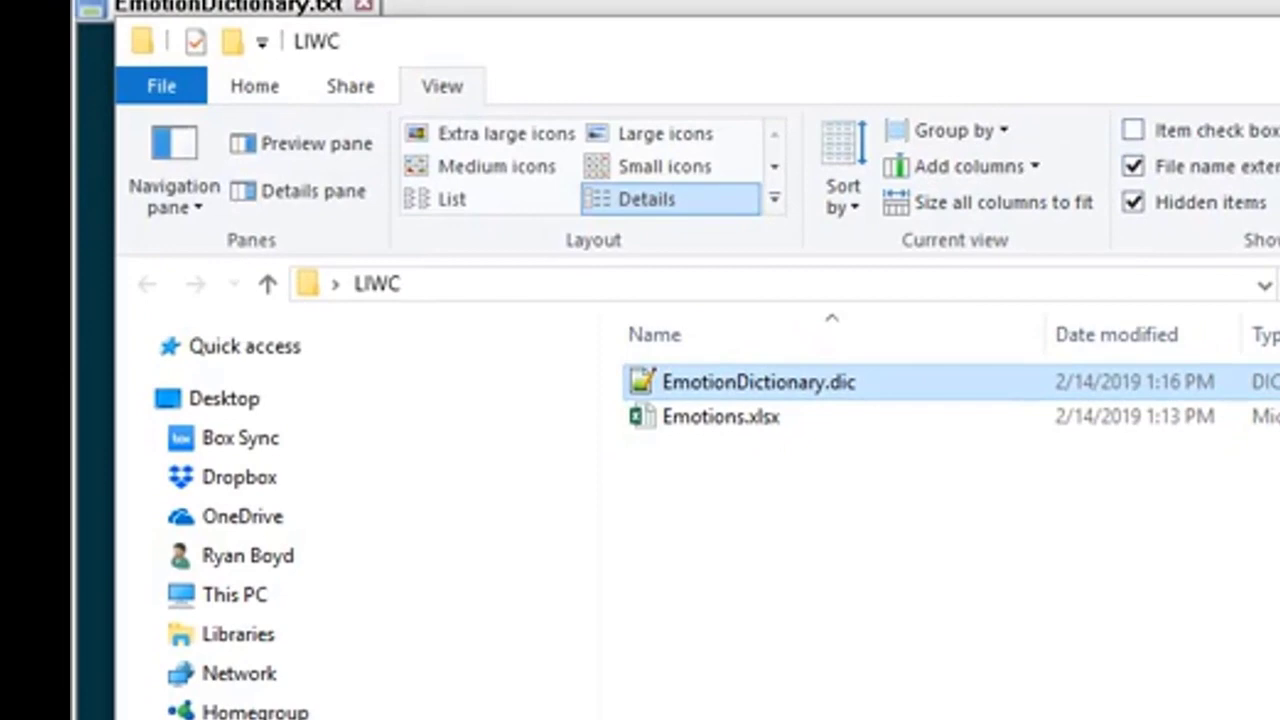
left_click(1206, 122)
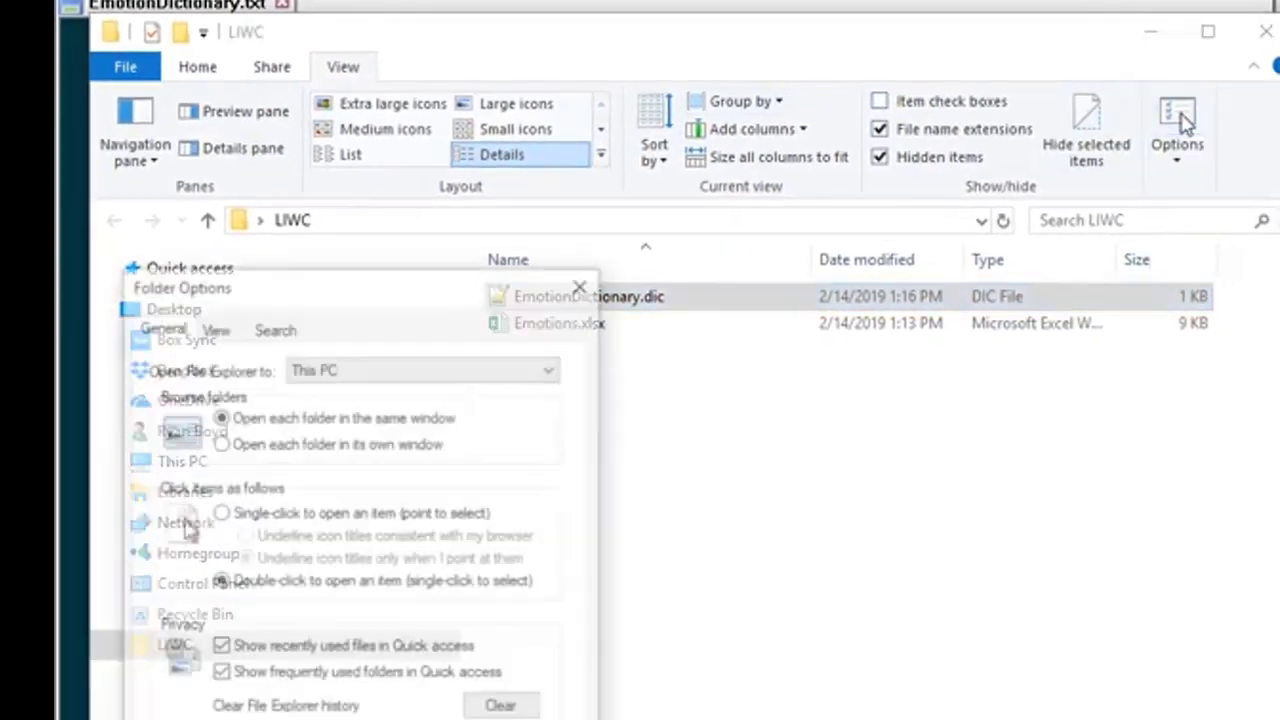
left_click(218, 330)
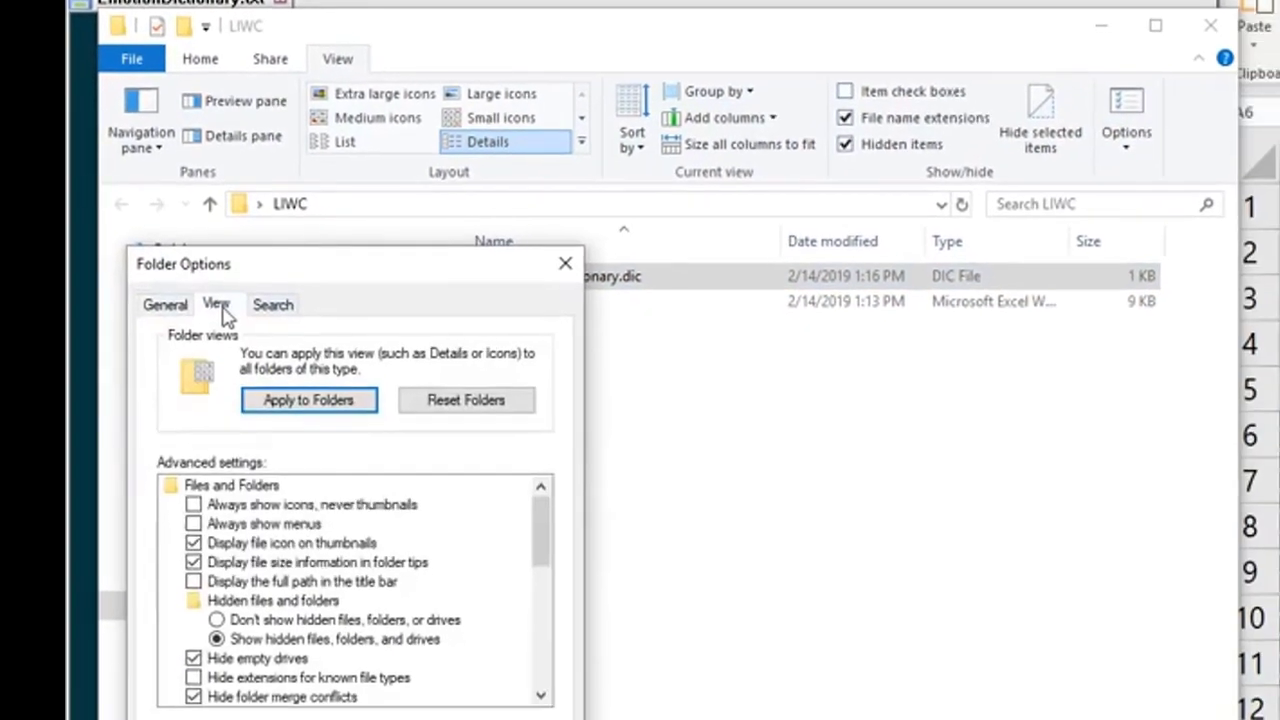
left_click_drag(543, 509, 542, 540)
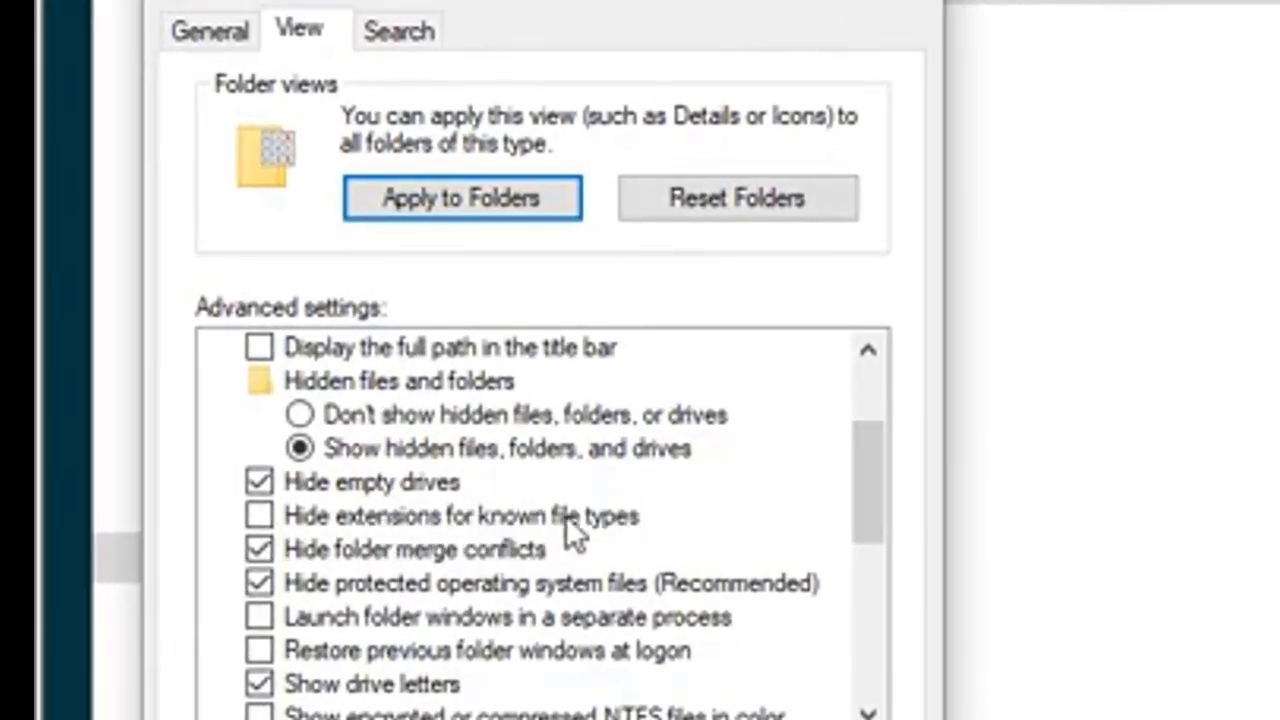
left_click(392, 516)
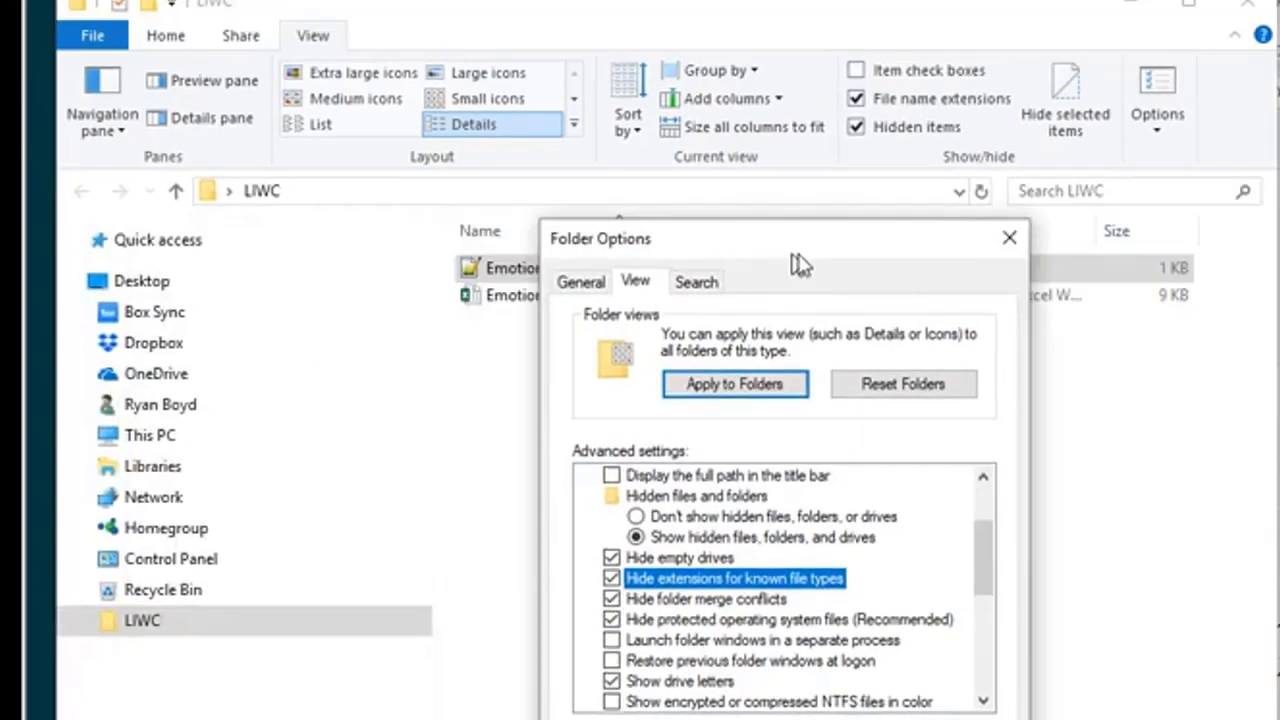
left_click_drag(543, 30, 1279, 0)
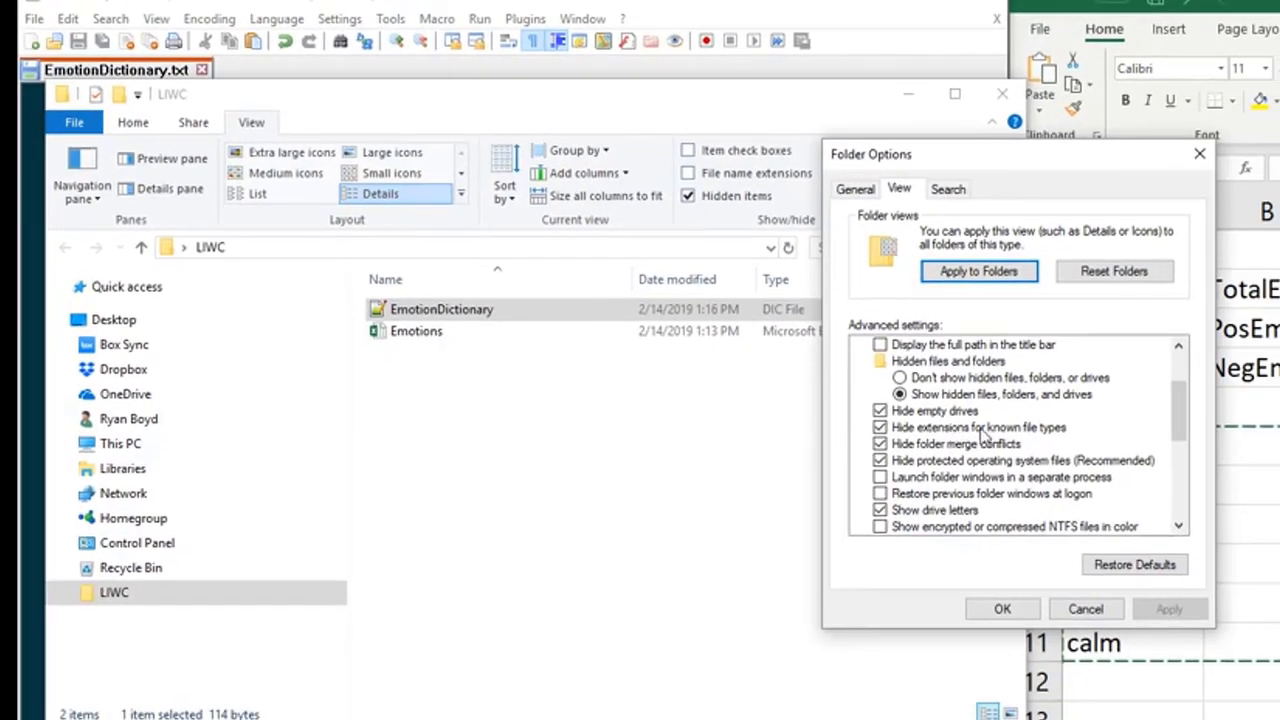
left_click(960, 430)
left_click(1169, 609)
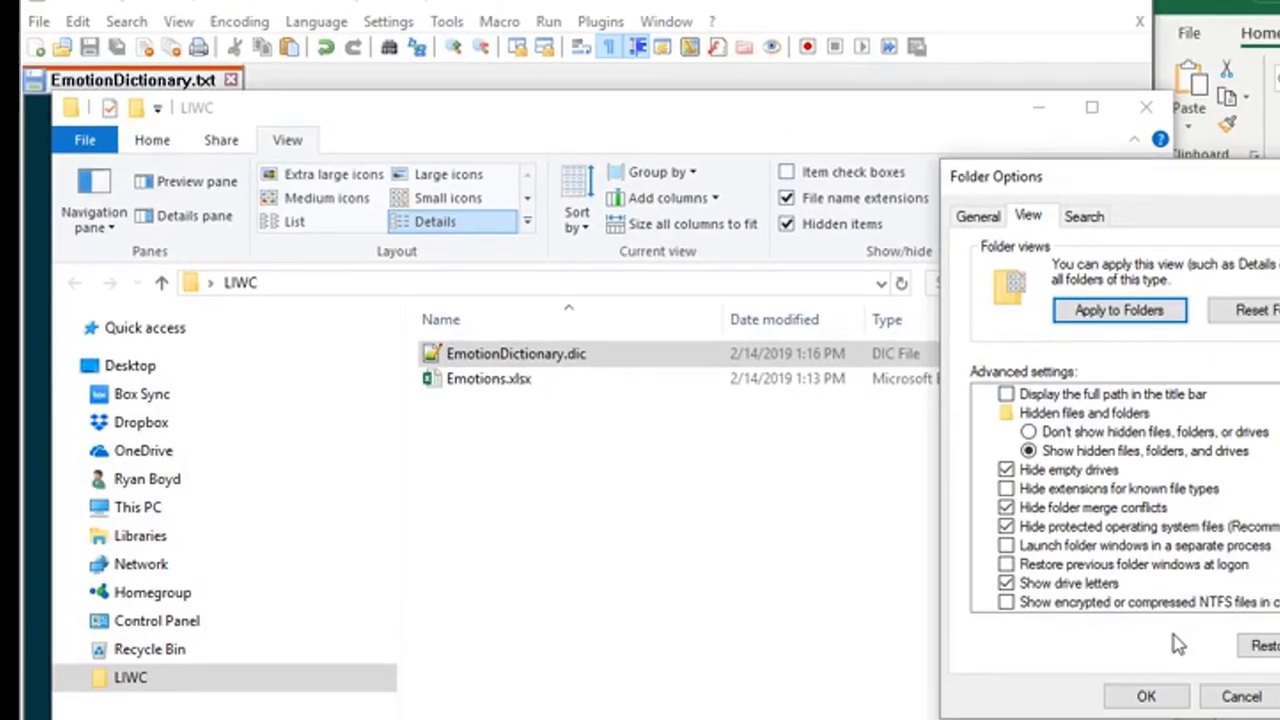
left_click(1140, 693)
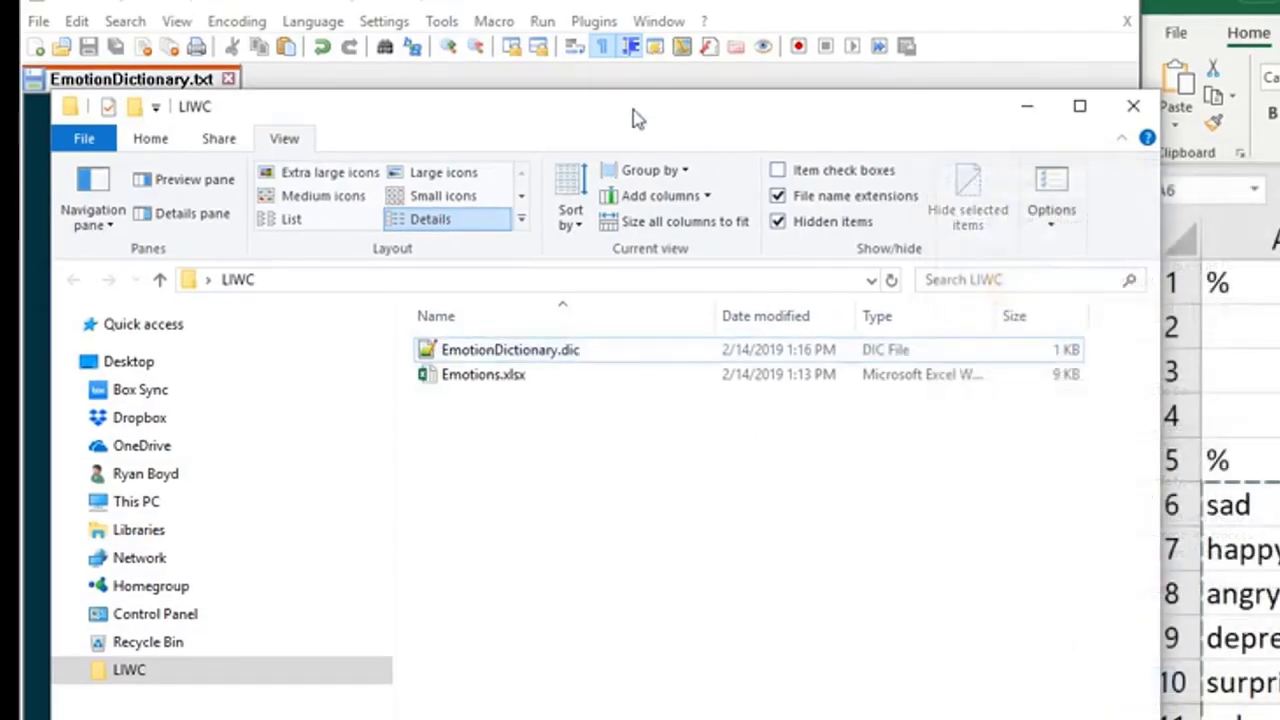
left_click_drag(632, 118, 1221, 255)
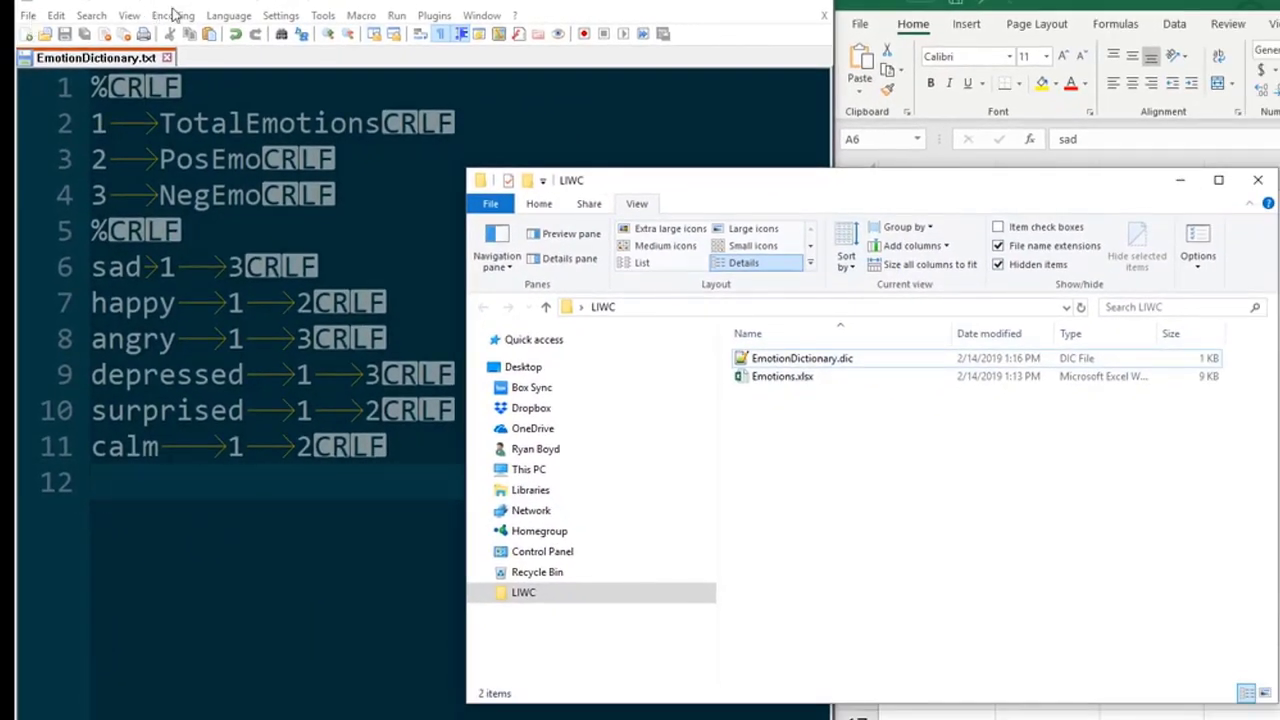
Keep the missing text file open in Notepad++ and start Save As with All types
left_click(175, 14)
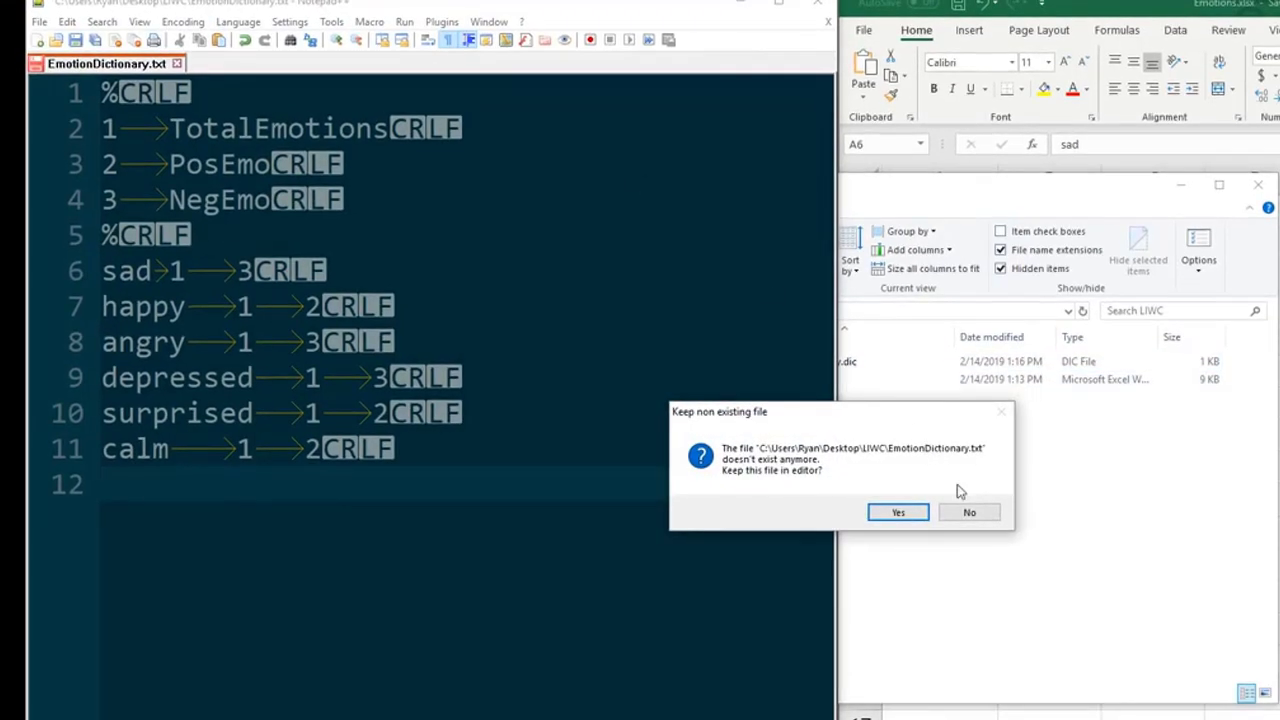
left_click(894, 511)
left_click(33, 18)
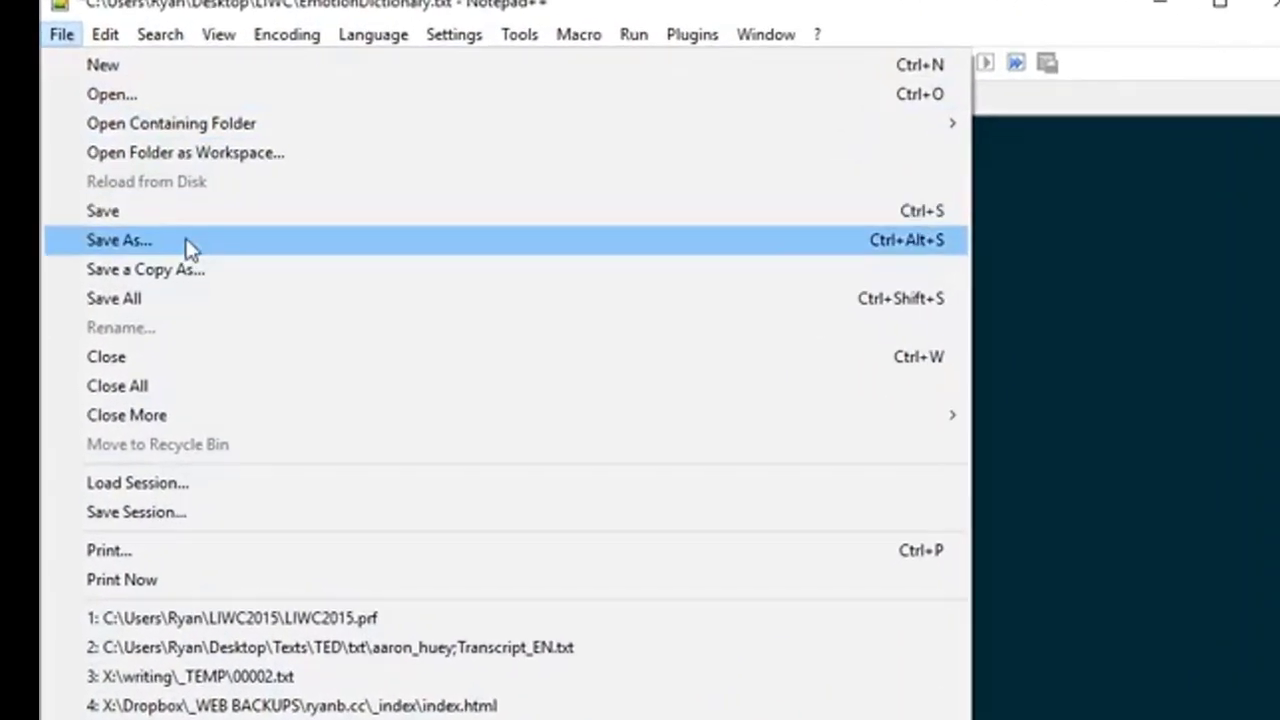
left_click(73, 153)
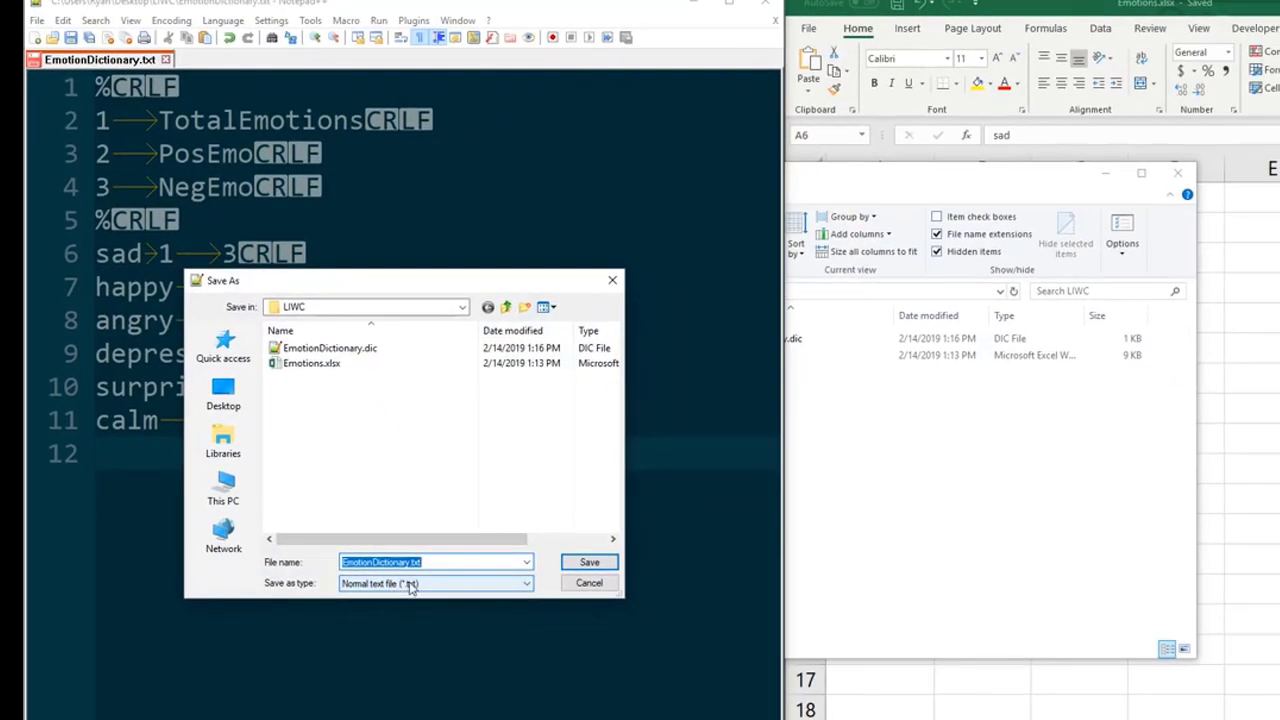
left_click(410, 584)
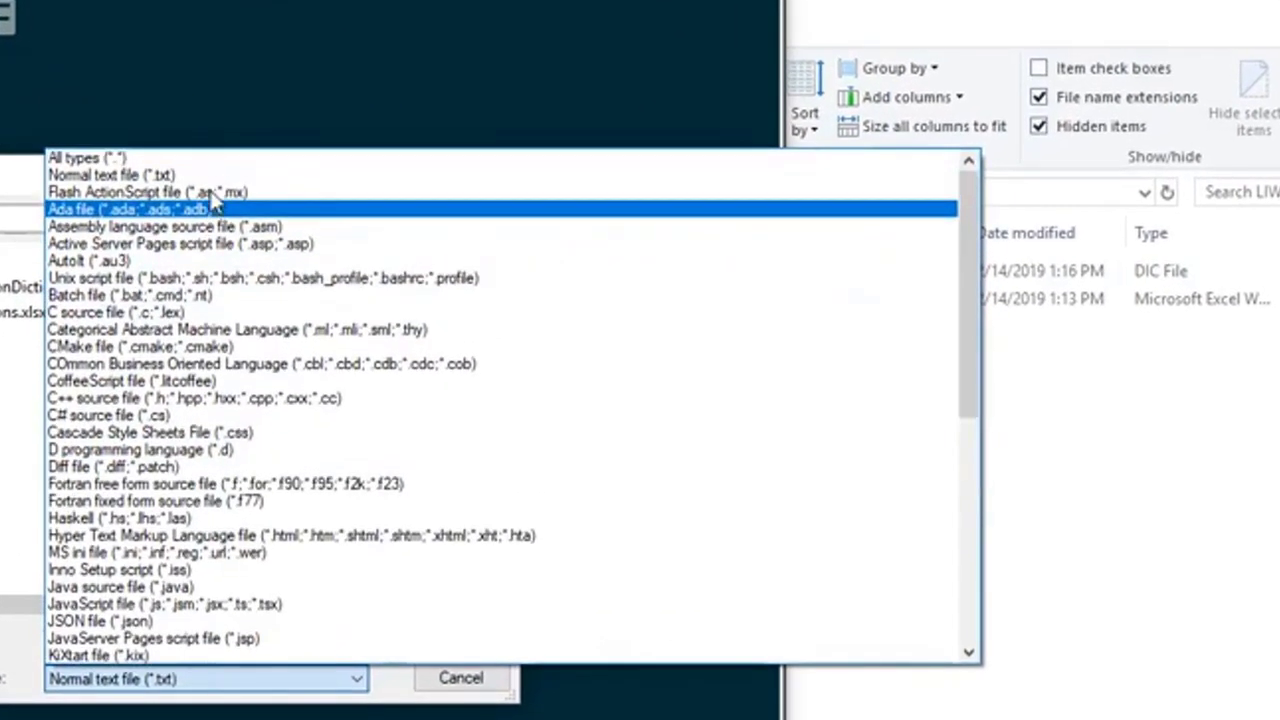
left_click(60, 159)
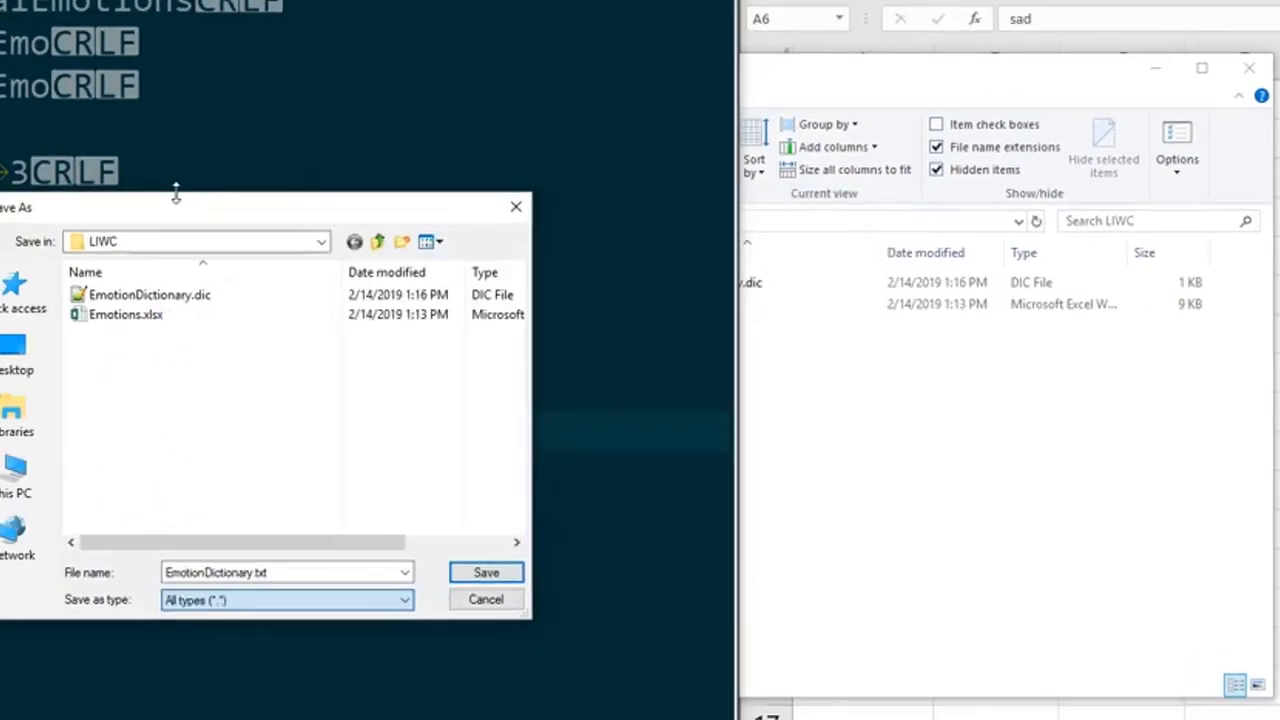
left_click(222, 598)
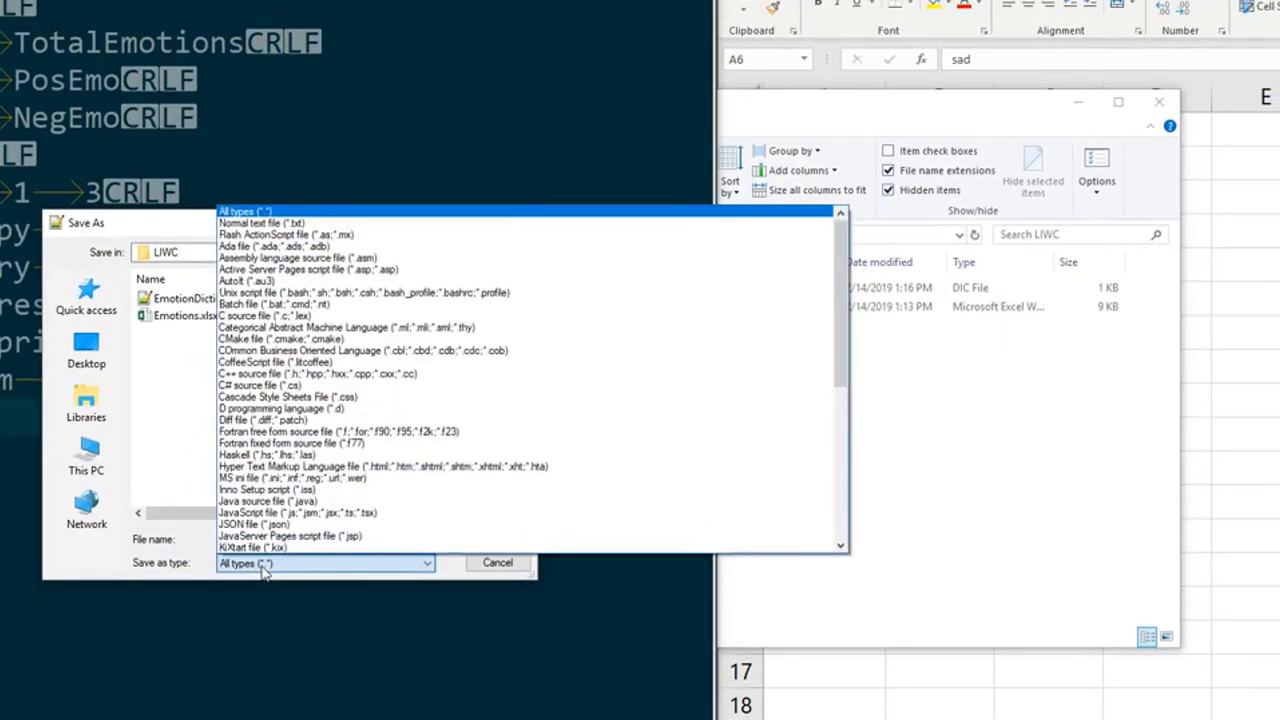
left_click(263, 566)
Name the file EmotionDictionary2.dic and save it in the LIWC folder
double_click(290, 539)
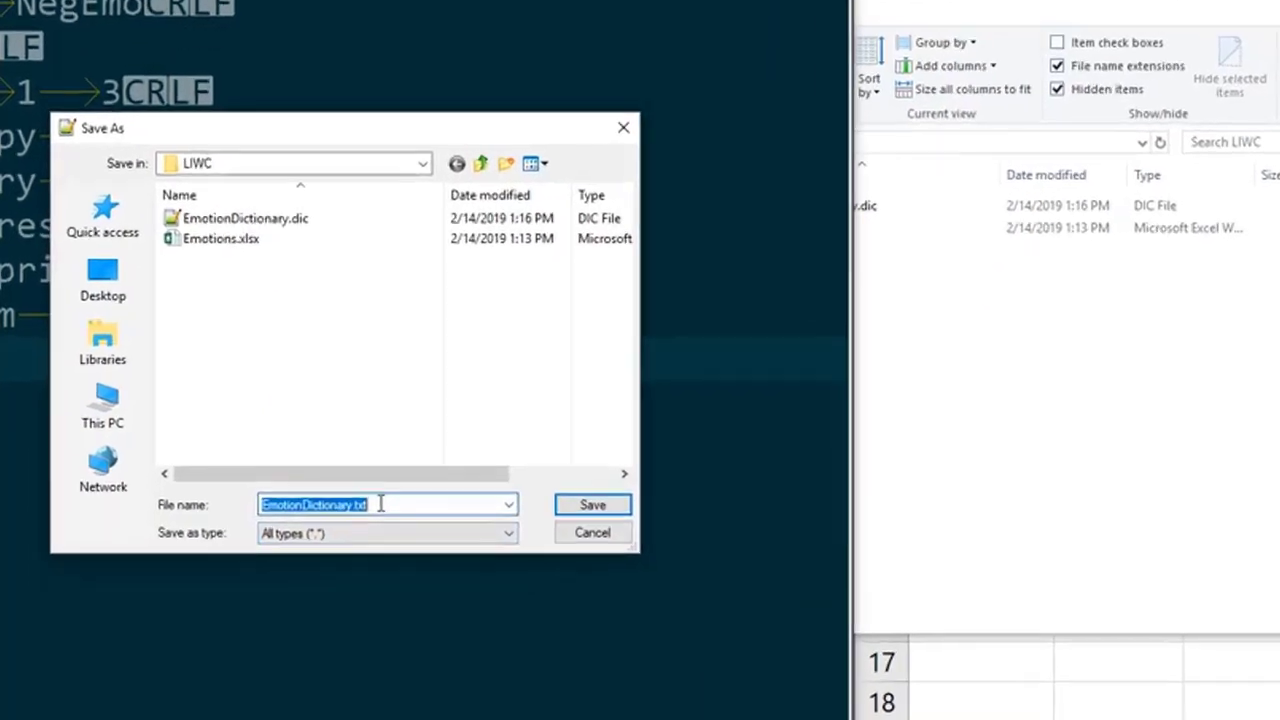
left_click(380, 504)
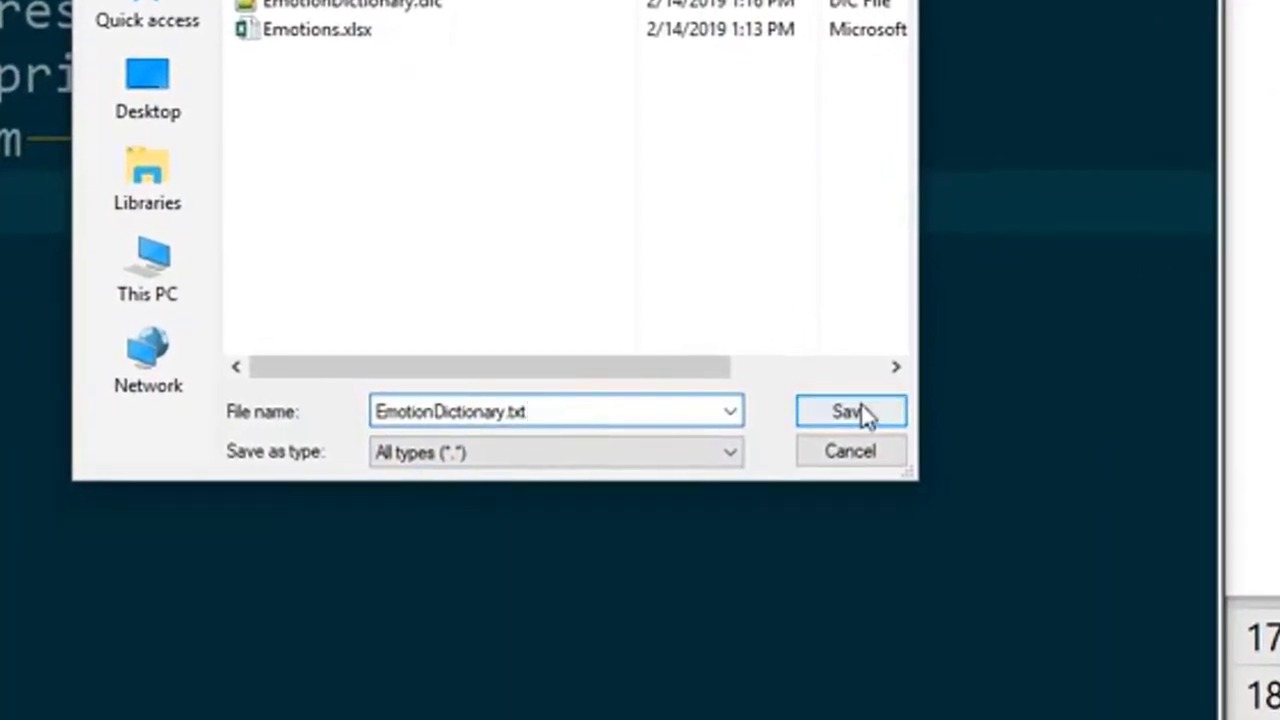
key("BackSpace")
key("BackSpace")
key("BackSpace")
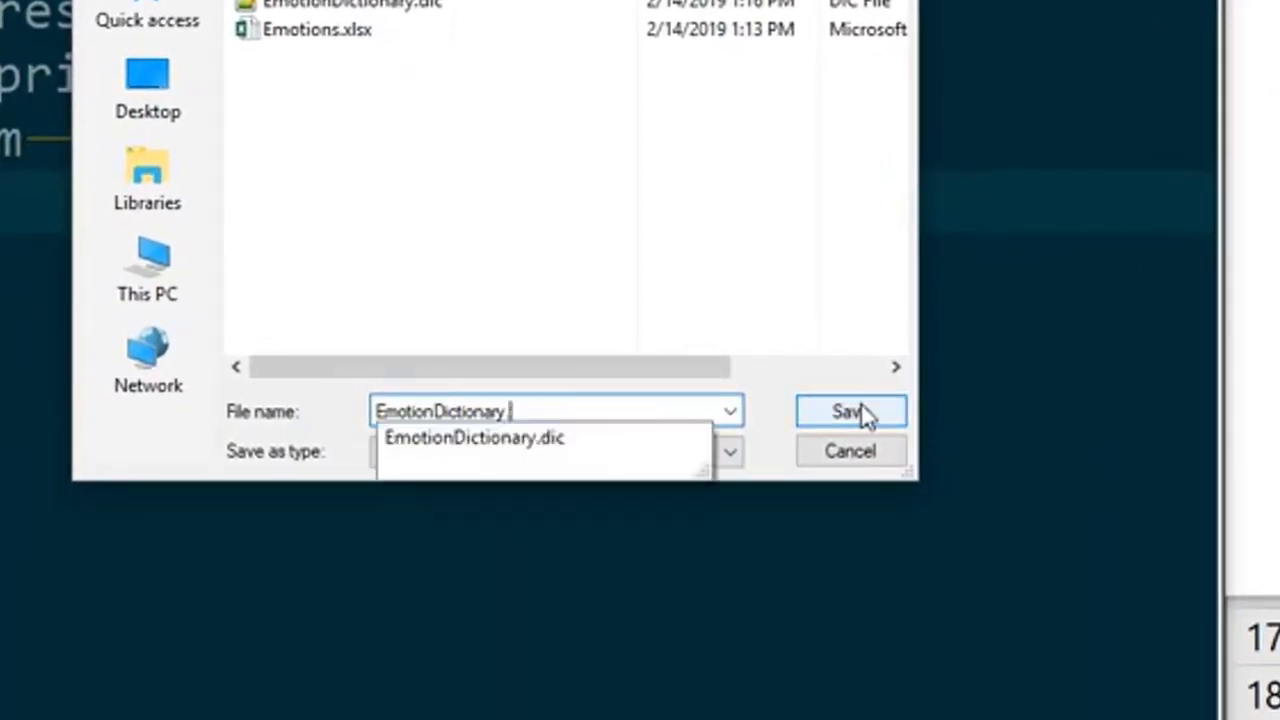
type("dic")
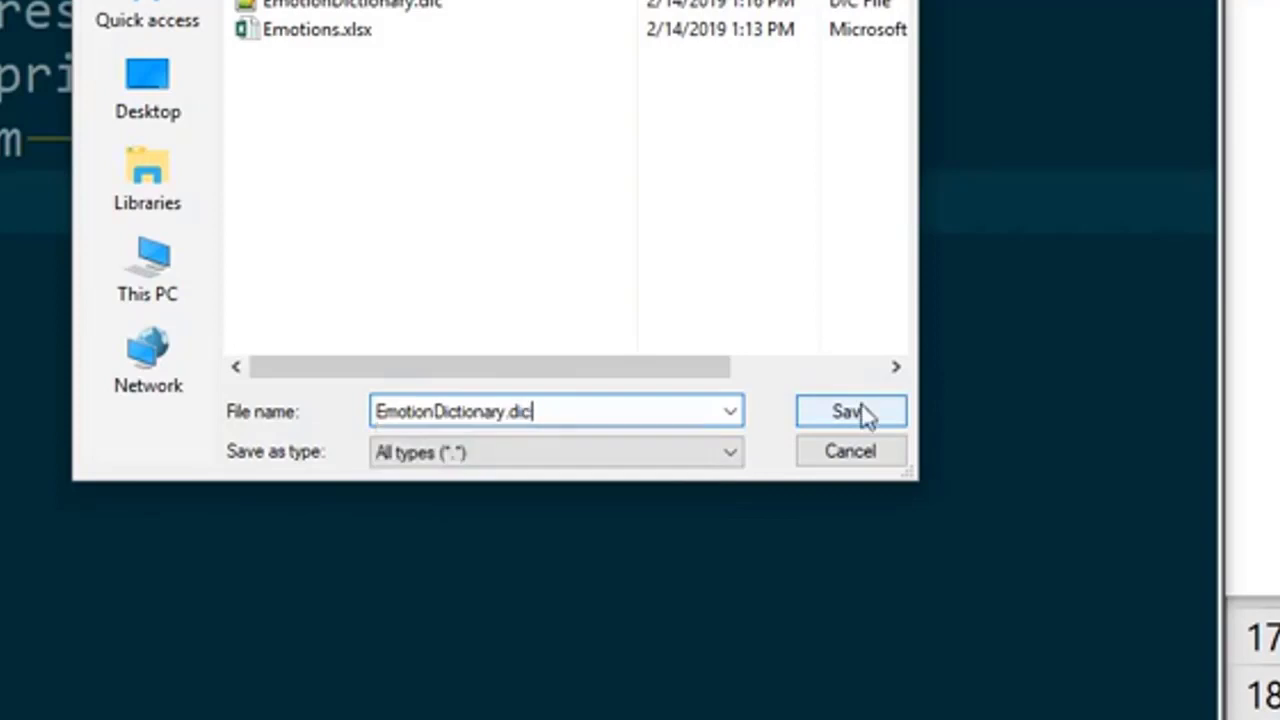
left_click_drag(509, 412, 546, 411)
left_click(507, 412)
type("2")
key("alt+Tab")
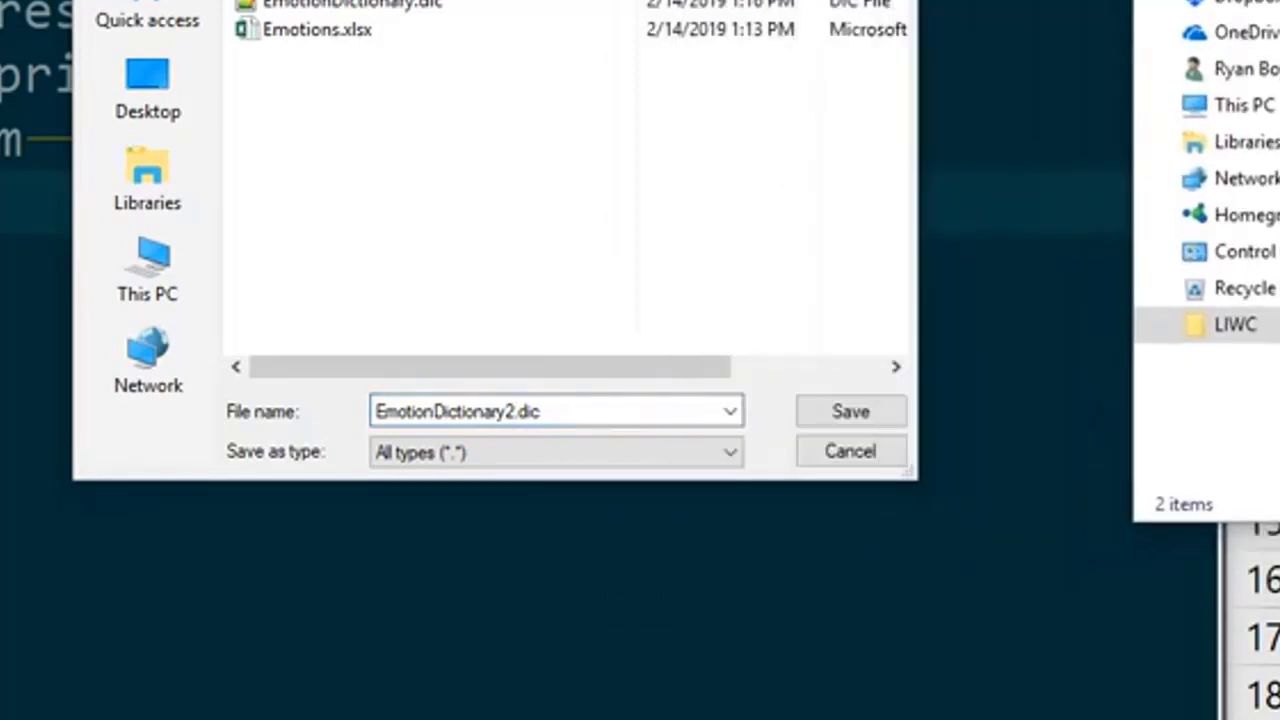
left_click(840, 420)
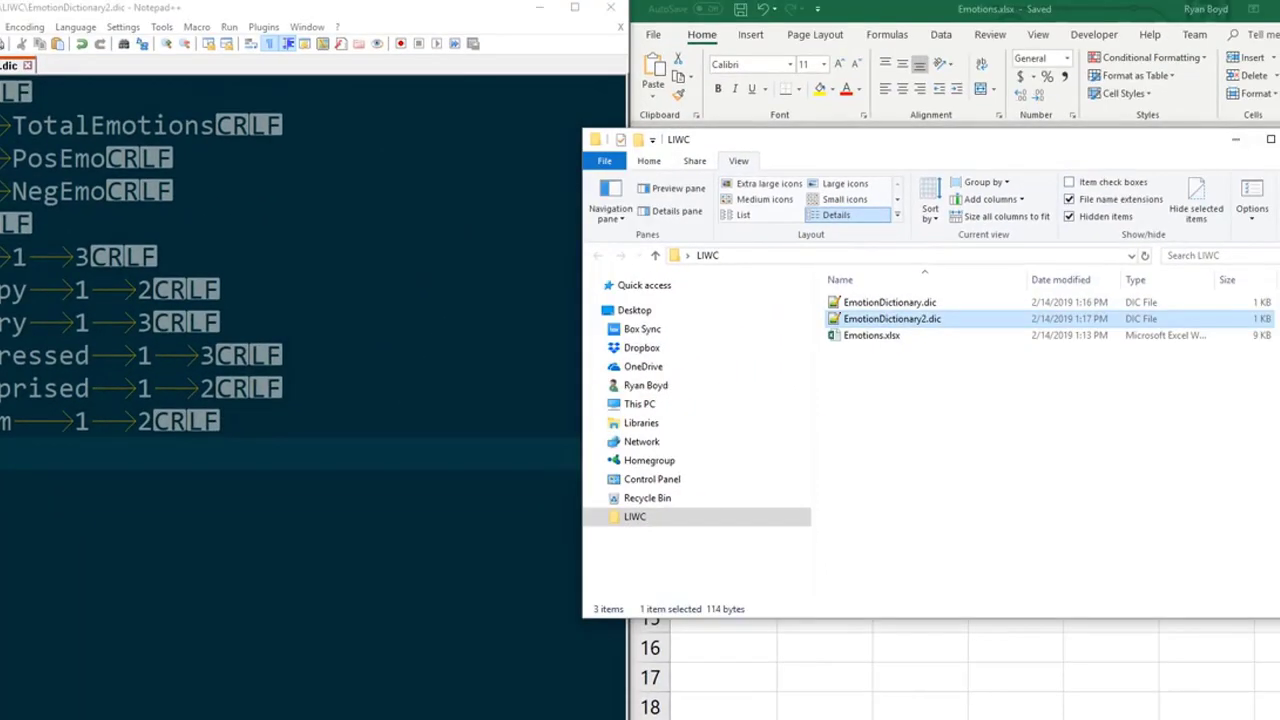
Load EmotionDictionary.dic into LIWC2015 as a new custom dictionary
key("alt+Tab")
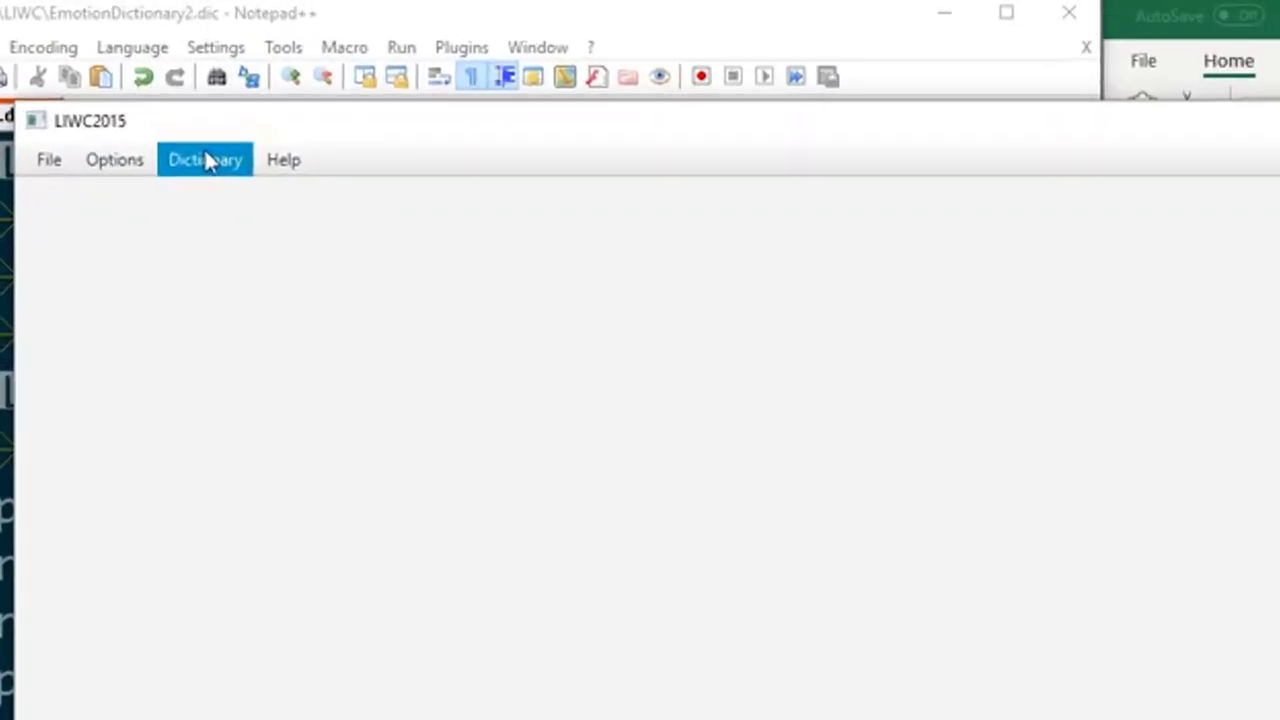
left_click(204, 161)
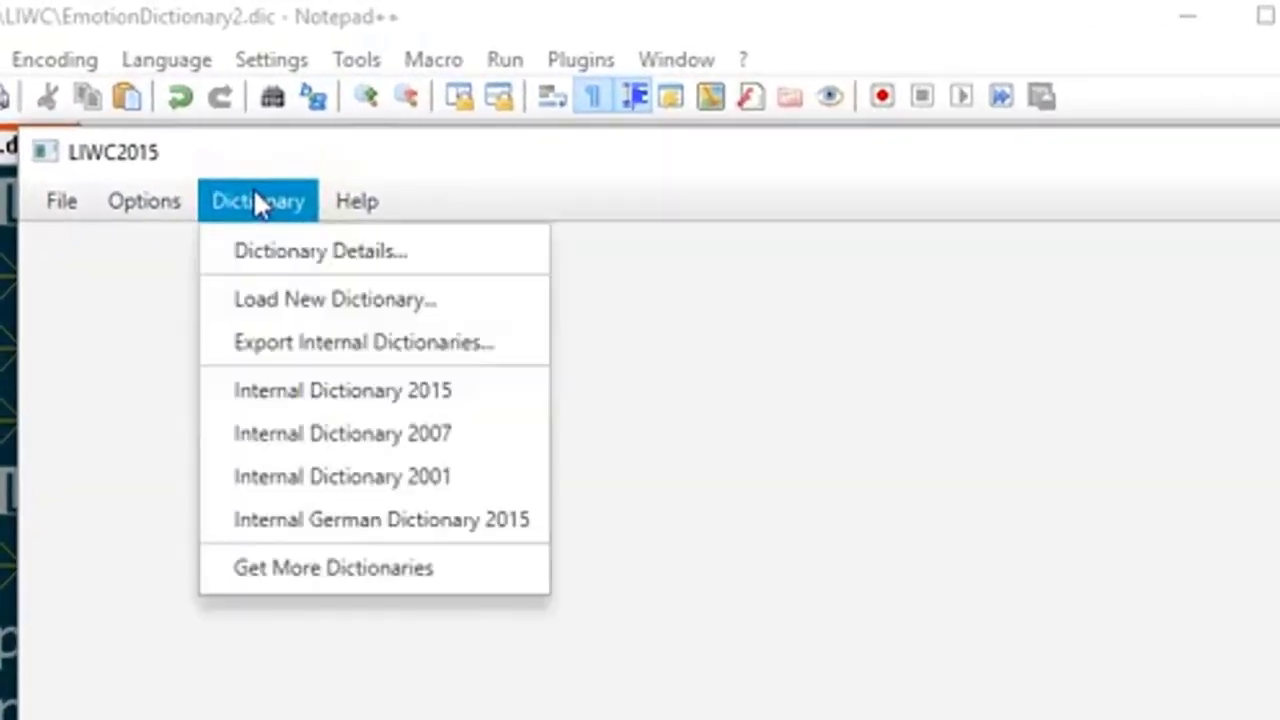
left_click(312, 318)
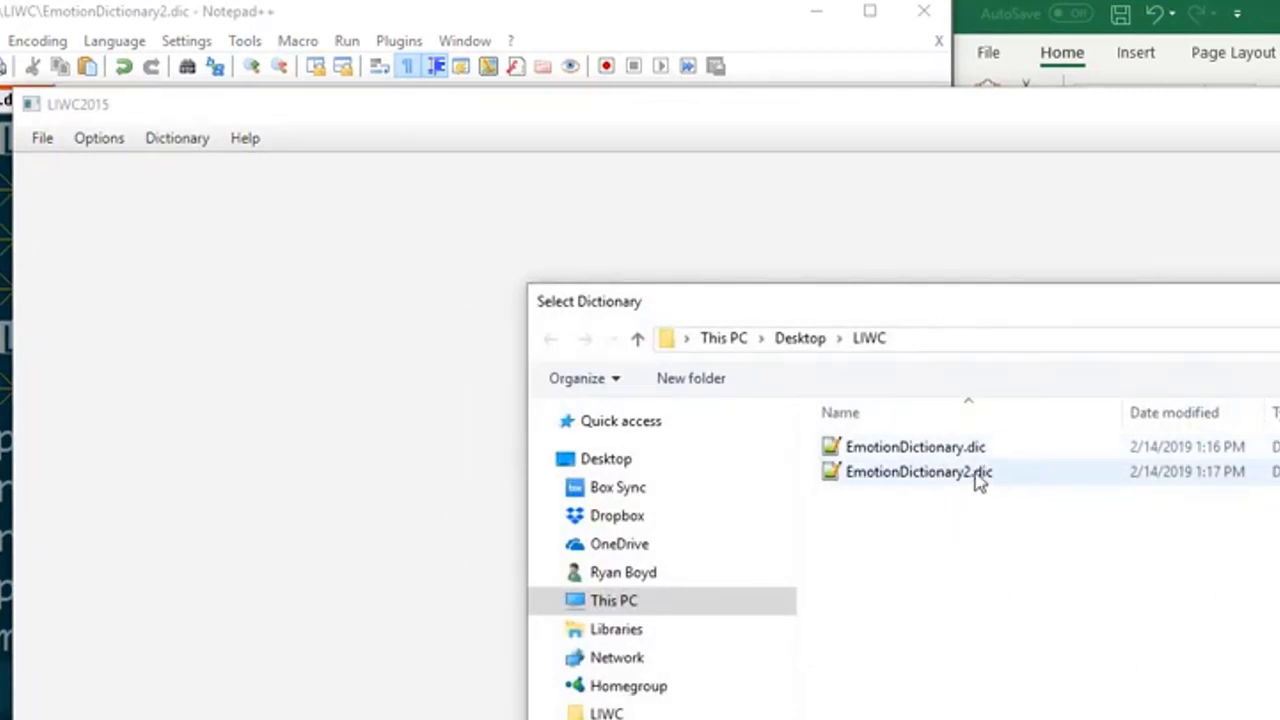
double_click(930, 457)
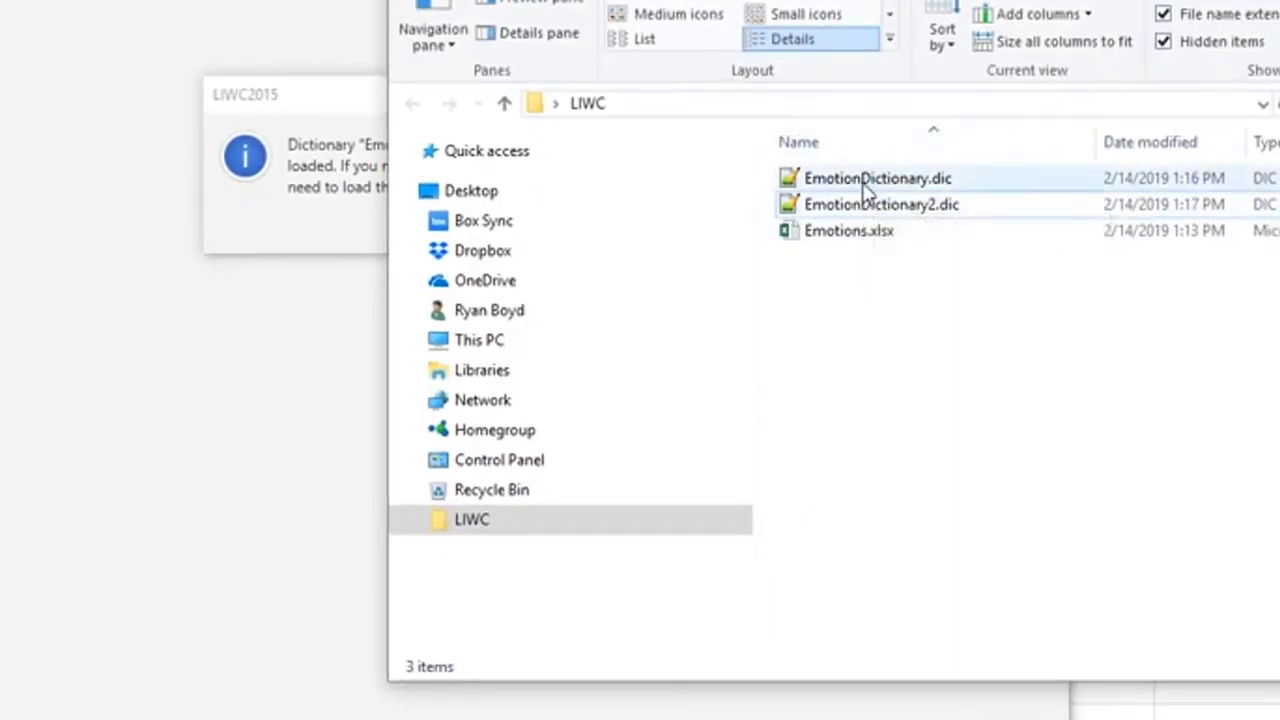
Compare the dictionary file's category lines against LIWC's load confirmation message
left_click(302, 143)
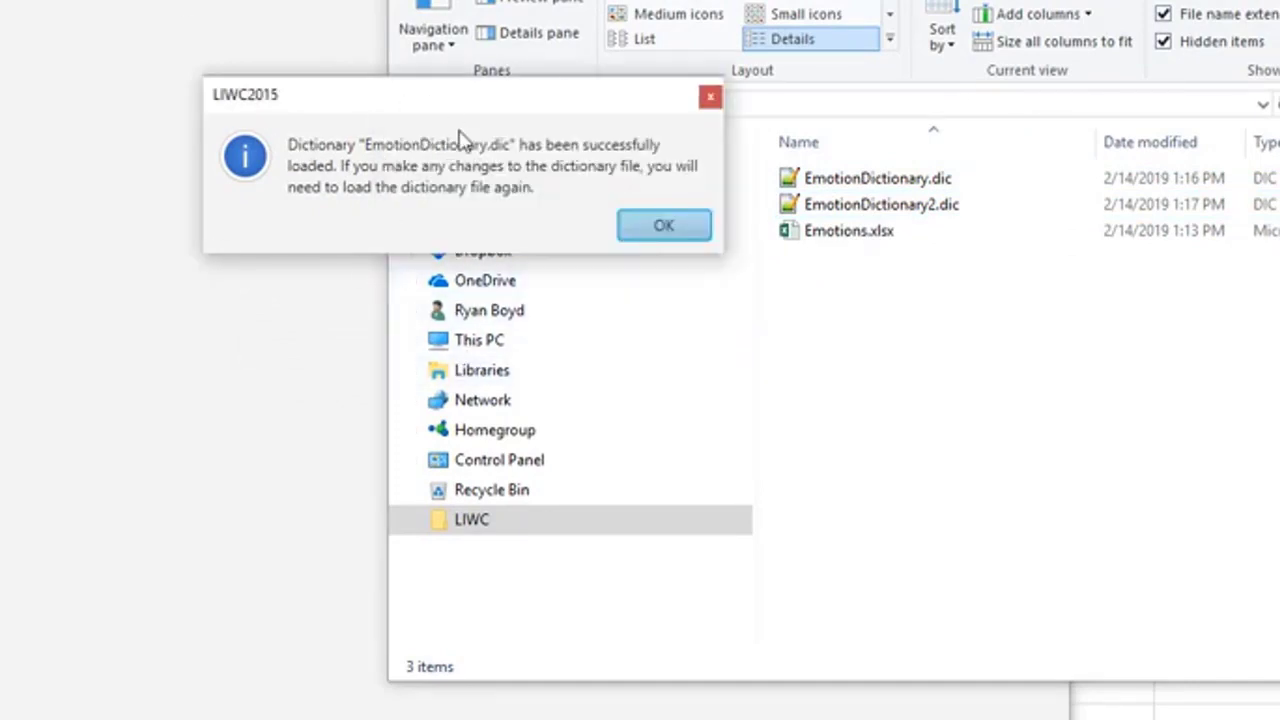
key("alt+Tab")
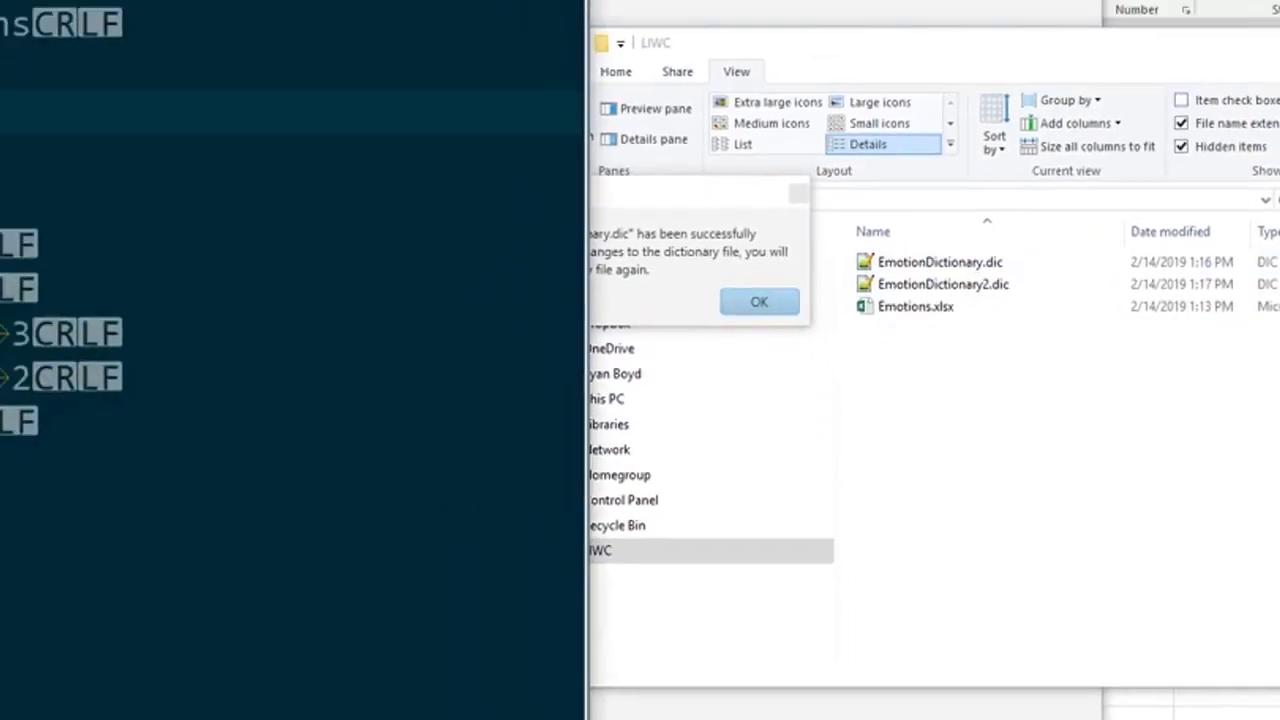
left_click(720, 282)
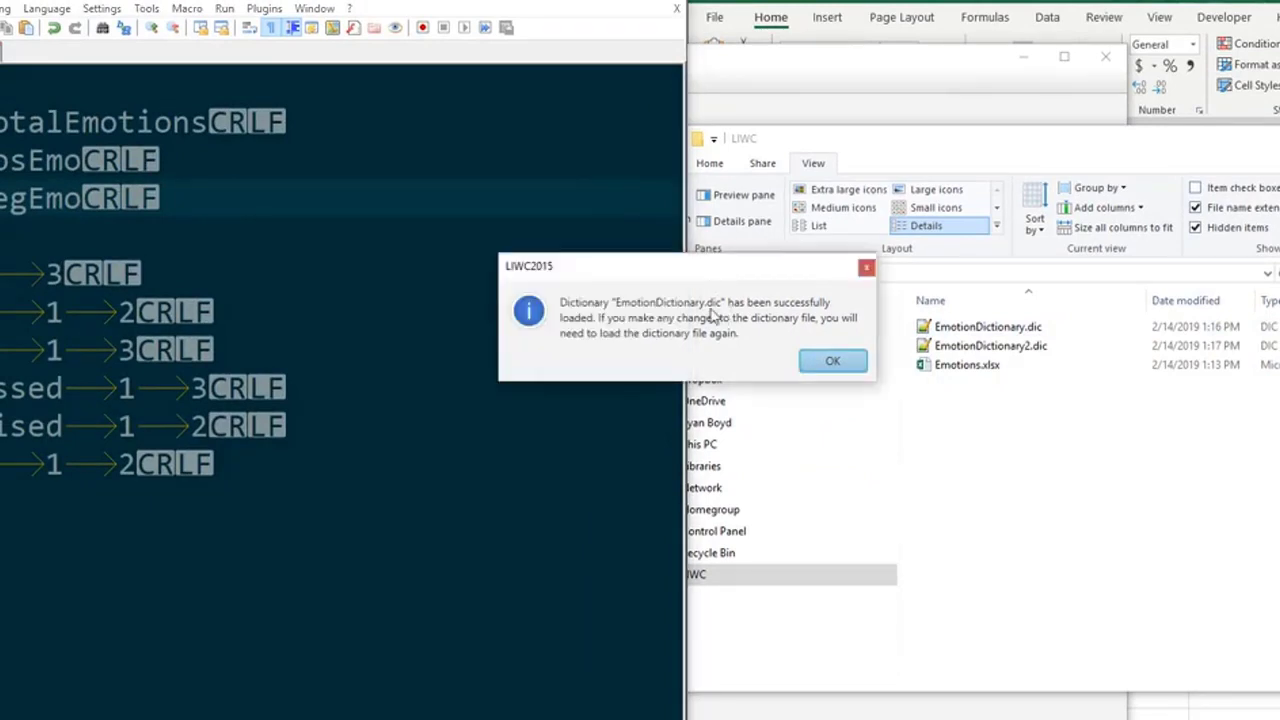
left_click(200, 160)
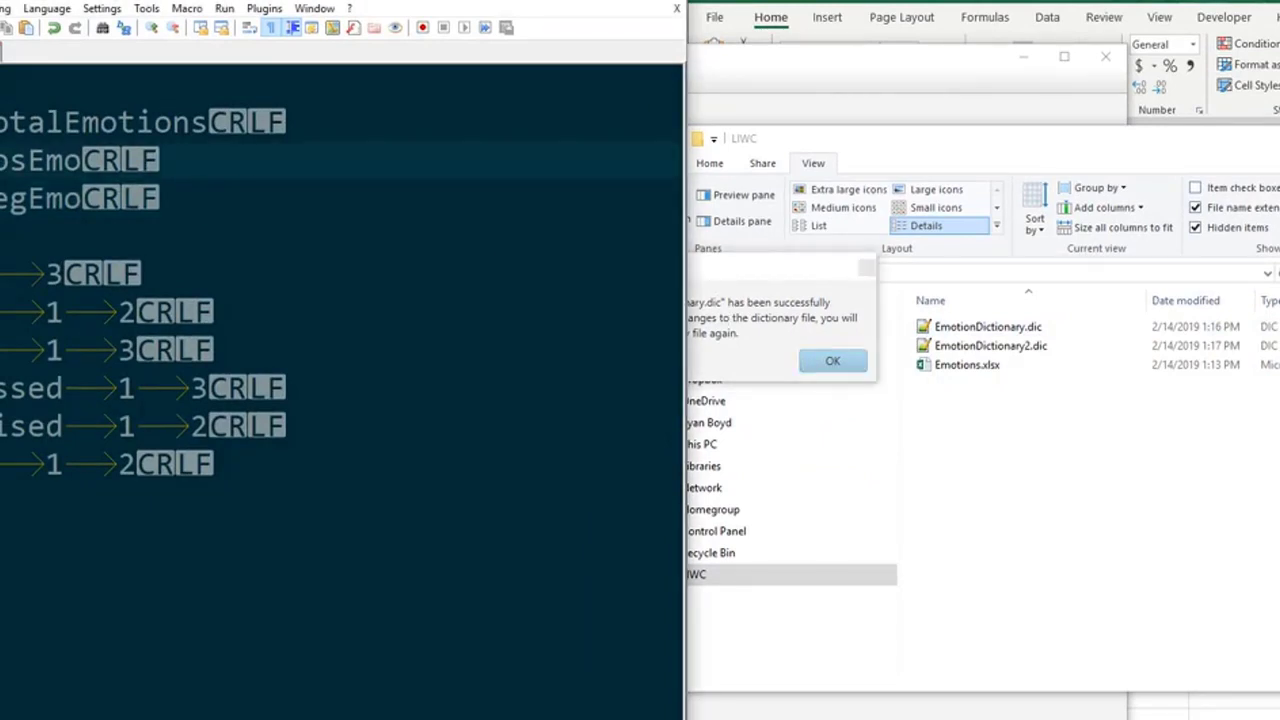
left_click(745, 287)
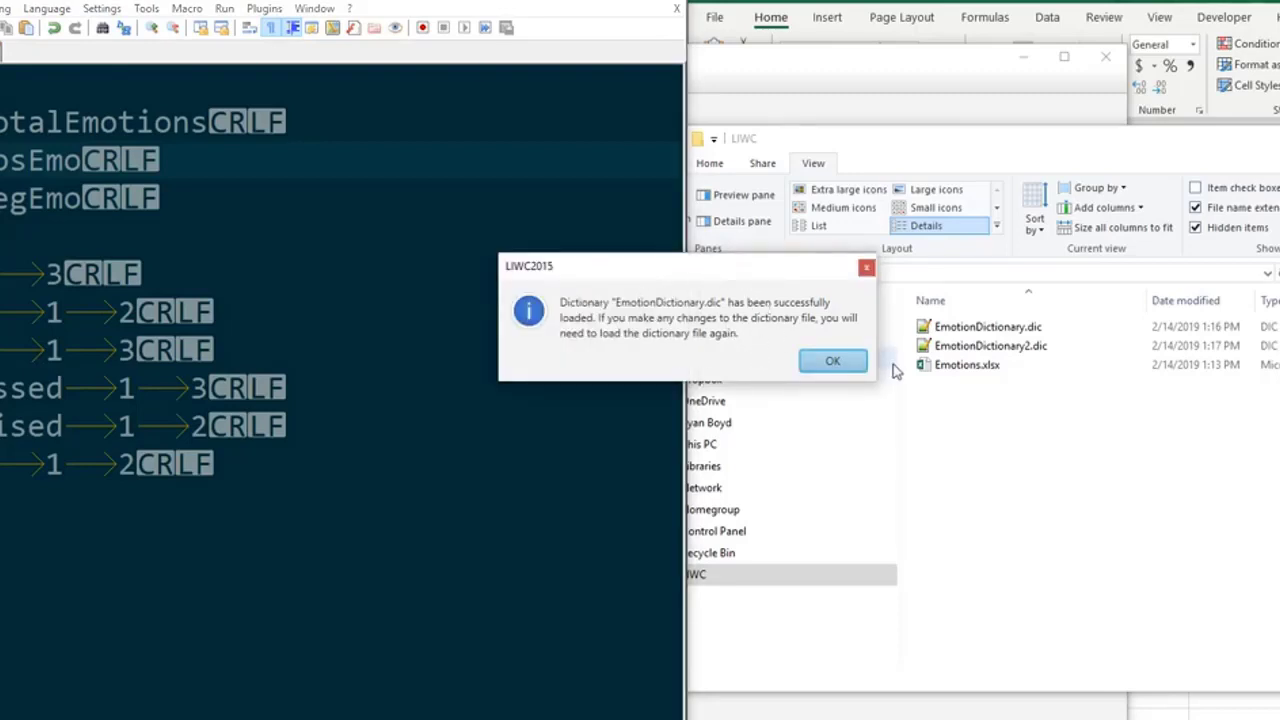
Dismiss the load confirmation and open LIWC's category selection options
left_click(832, 361)
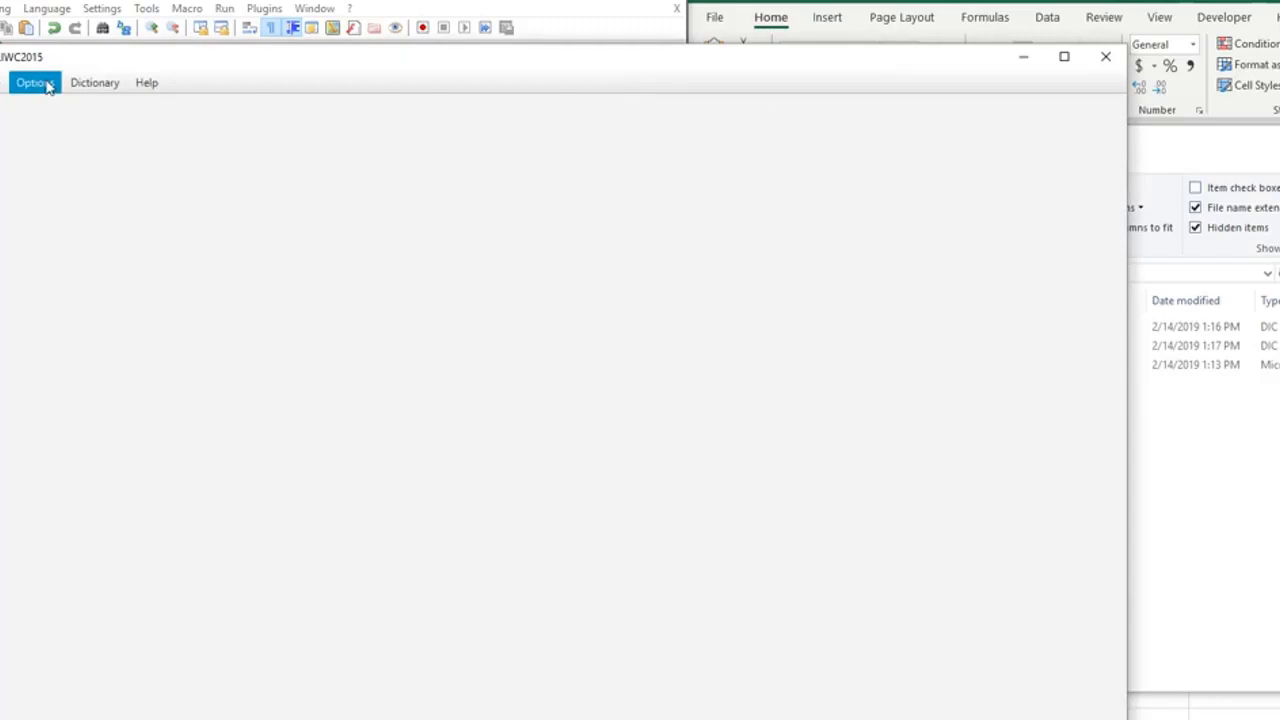
left_click(47, 86)
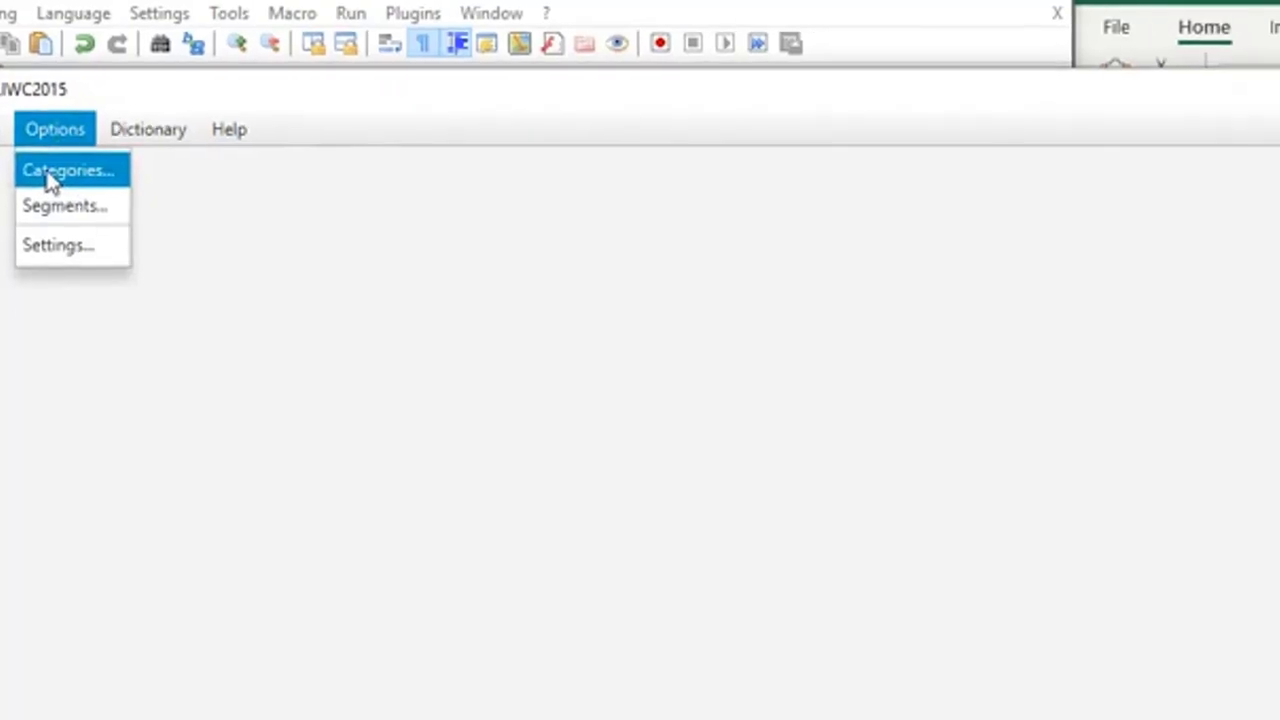
left_click(47, 178)
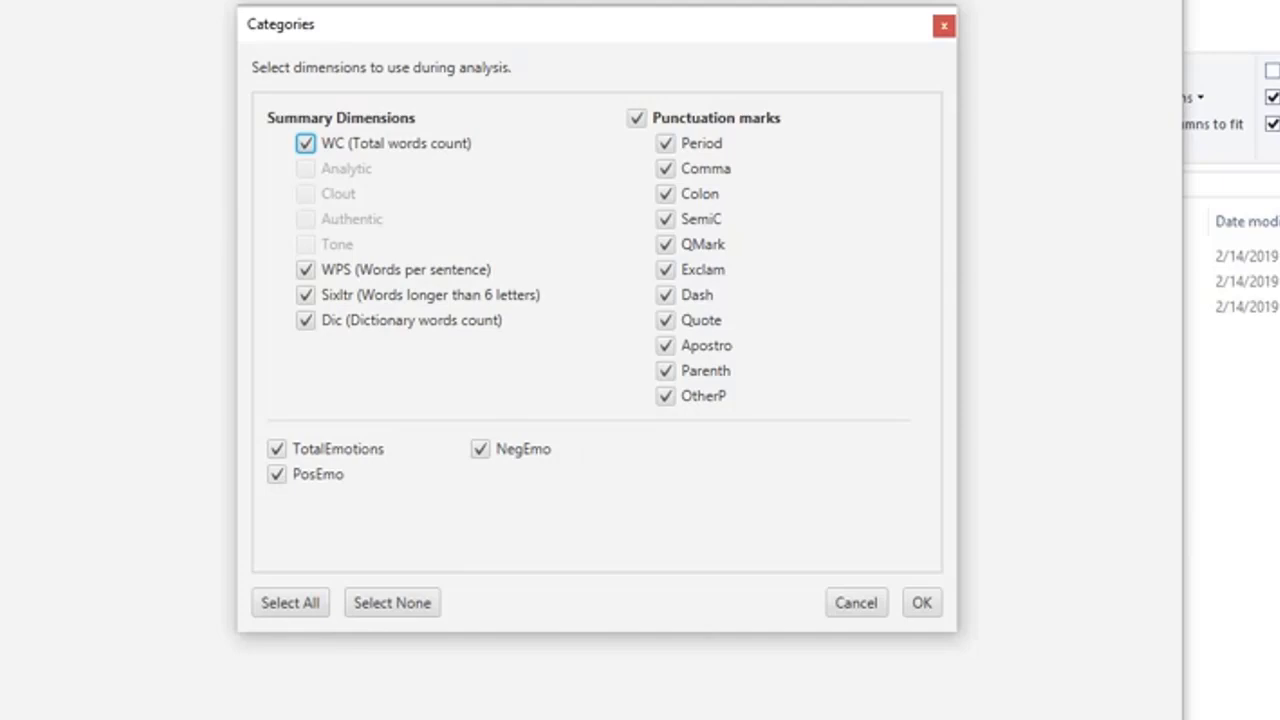
Replace the spaces before PosEmo with a tab, save the file, and accept the categories
key("alt+Tab")
key("shift+Right")
key("shift+Right")
key("shift+Right")
key("shift+Right")
key("shift+Right")
key("shift+Right")
key("shift+Right")
key("shift+Right")
key("shift+Right")
key("shift+Right")
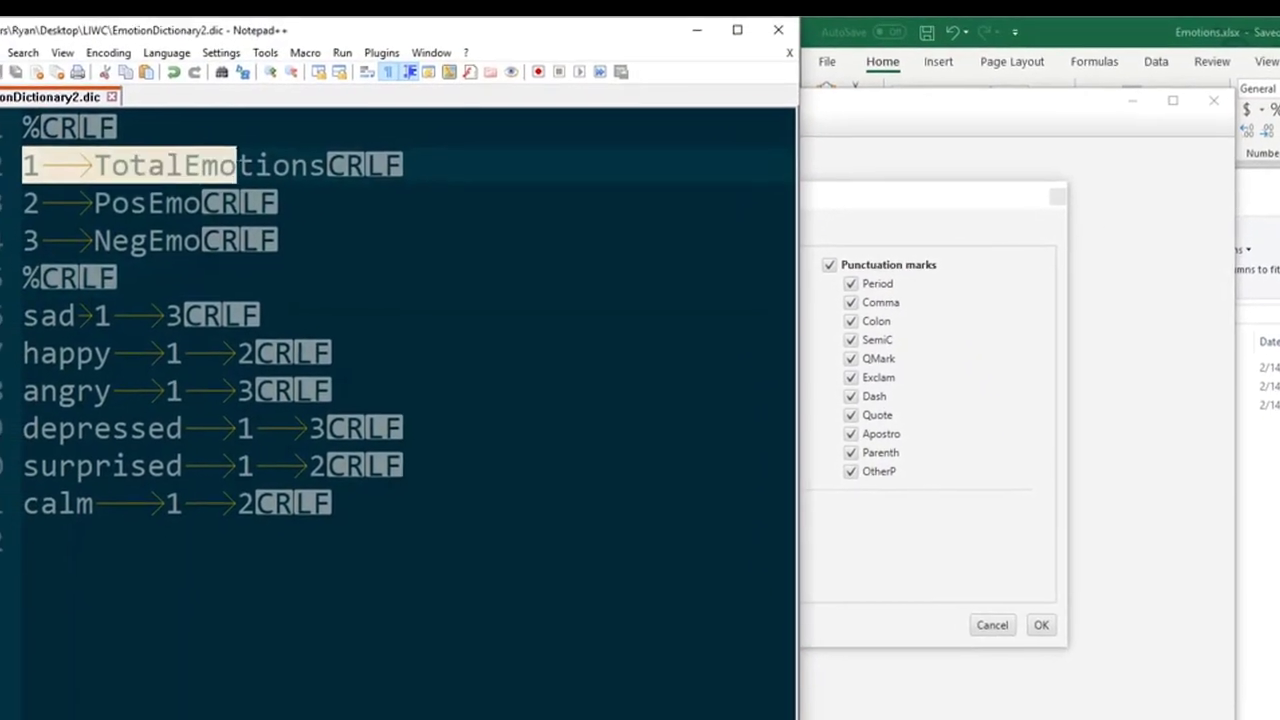
key("shift+Down")
key("shift+Down")
left_click(298, 216)
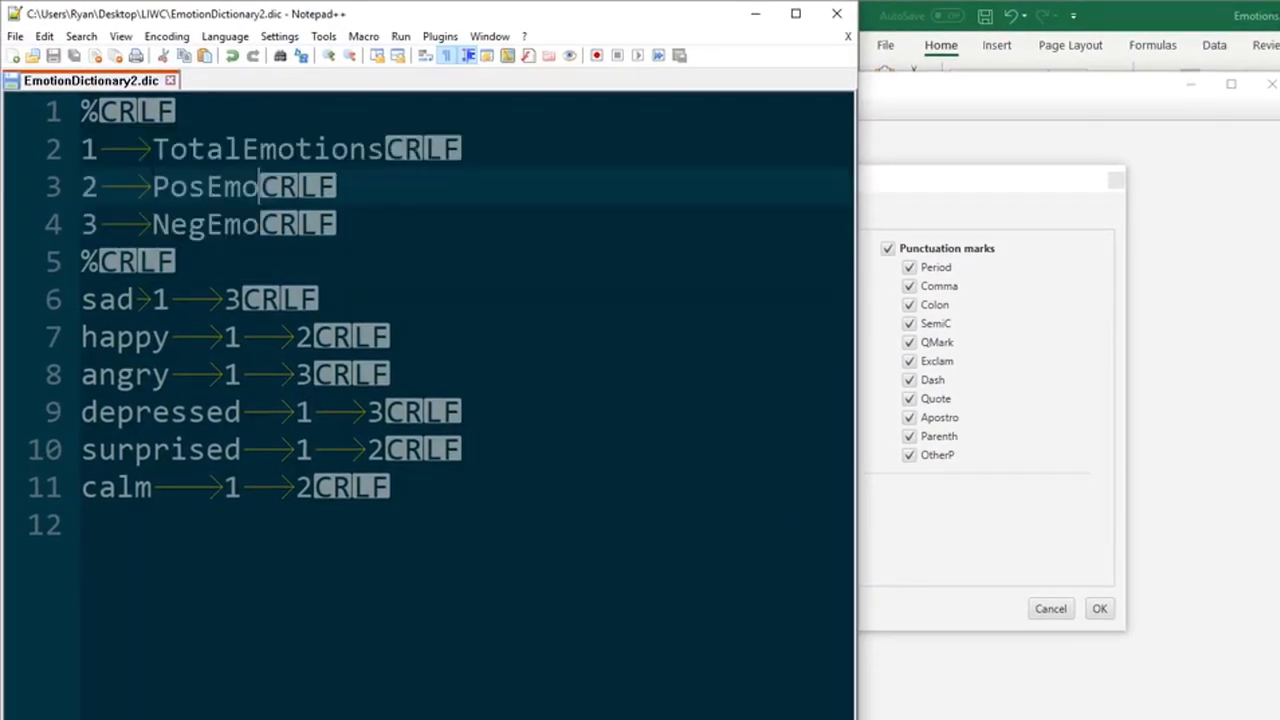
double_click(115, 188)
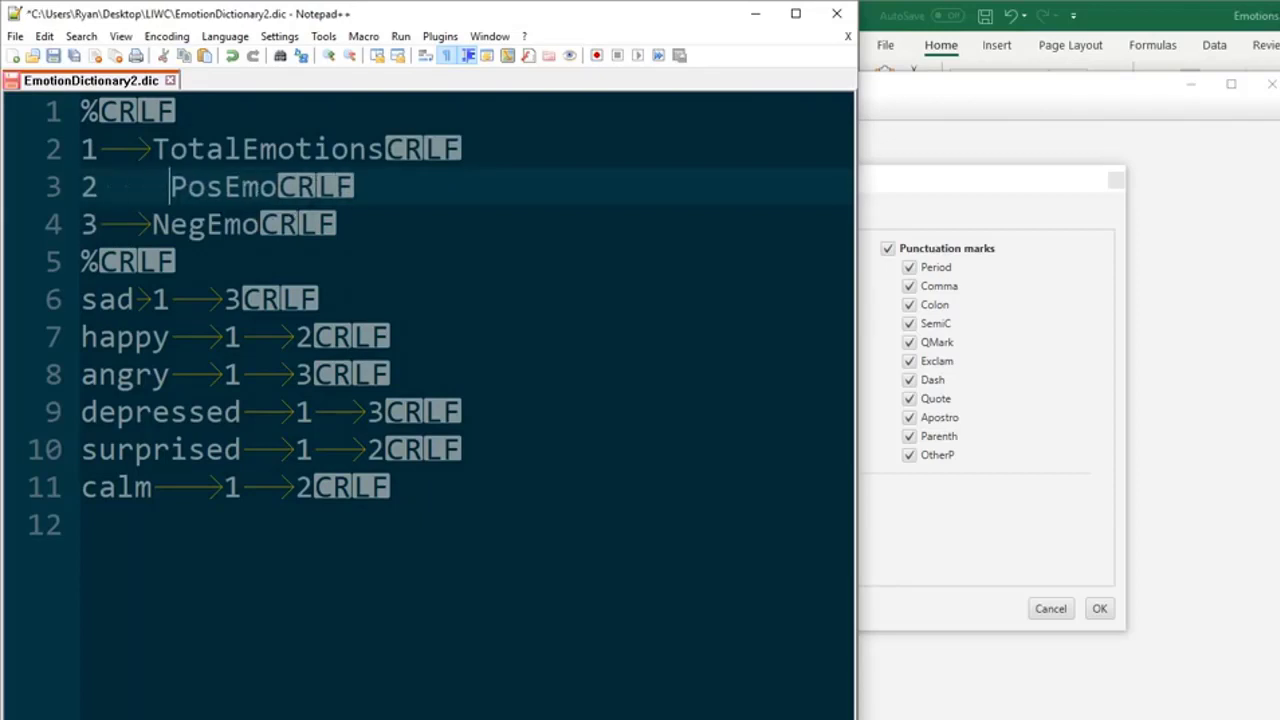
left_click_drag(170, 188, 108, 188)
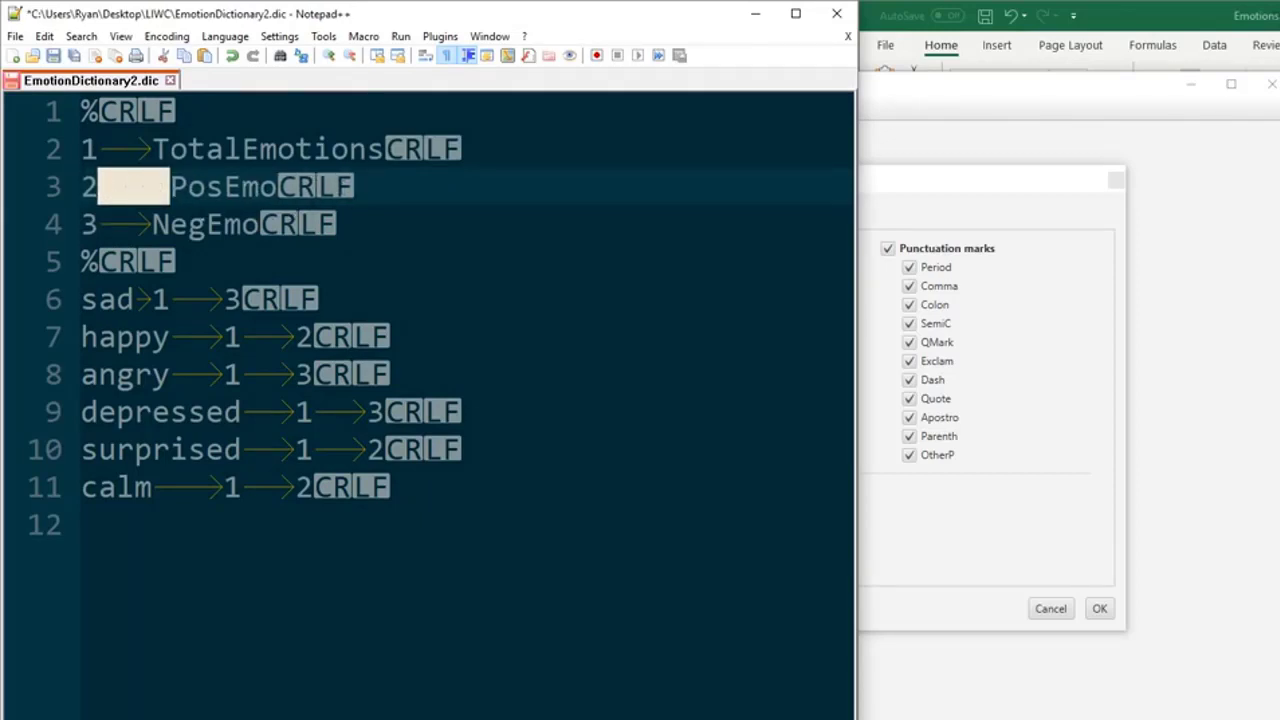
key("Tab")
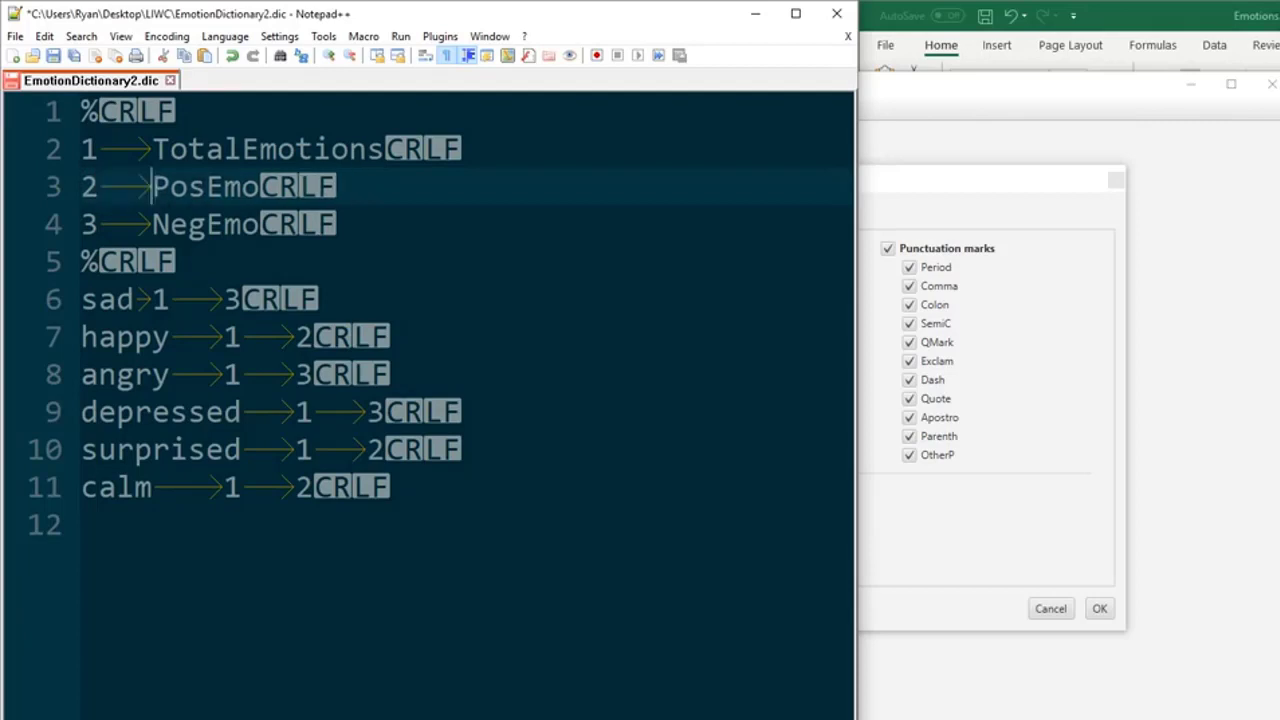
left_click(53, 55)
left_click(868, 194)
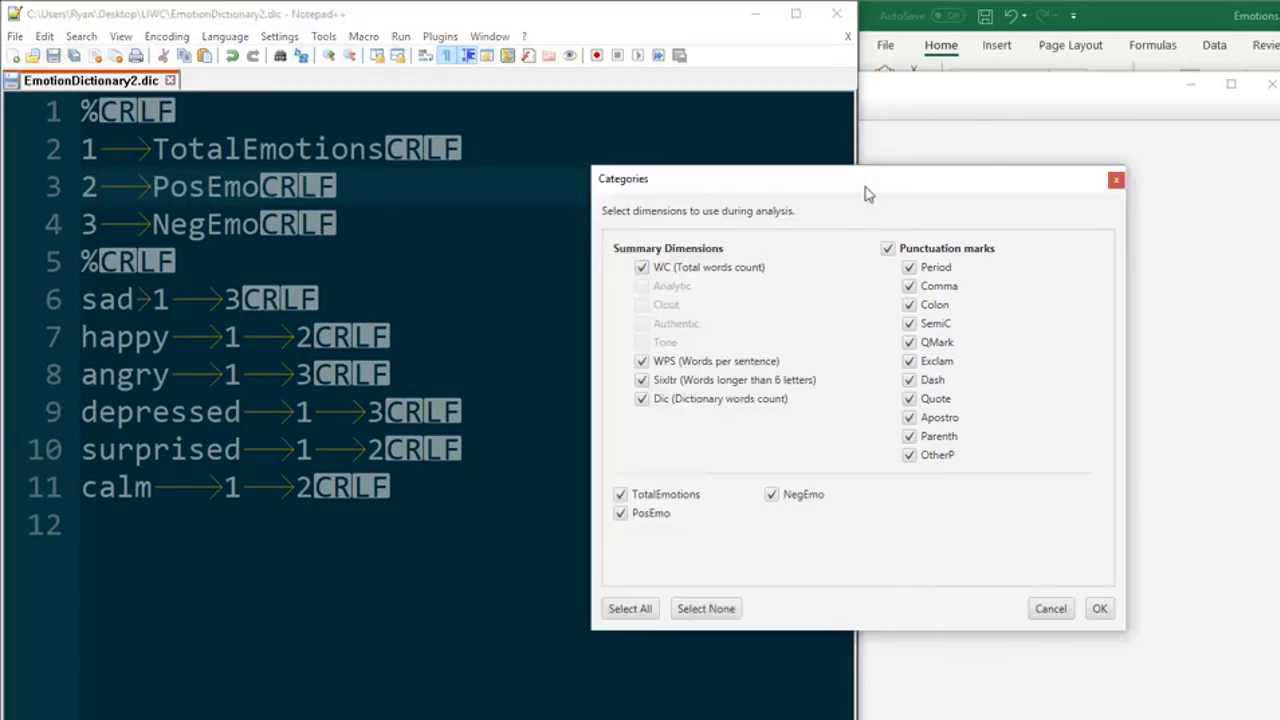
left_click(1100, 609)
Open Get More Dictionaries and scroll to the final User Dictionaries page, results 21–23
left_click(251, 117)
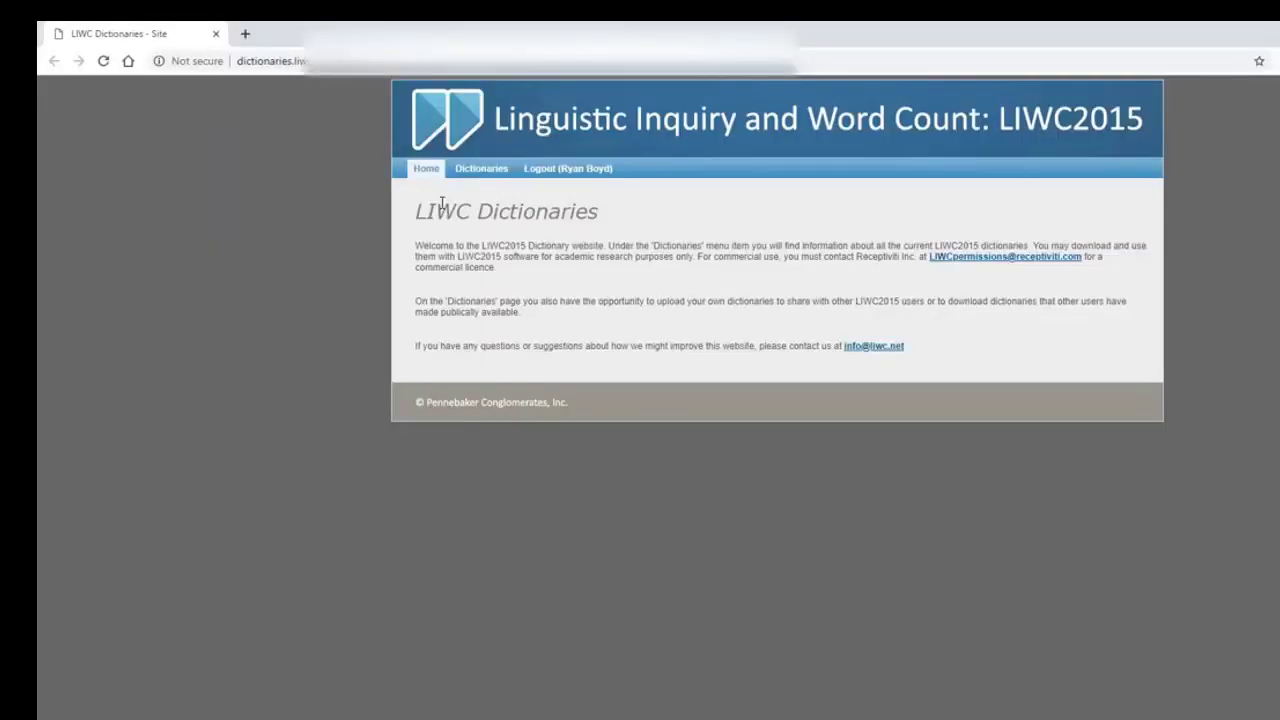
left_click(478, 170)
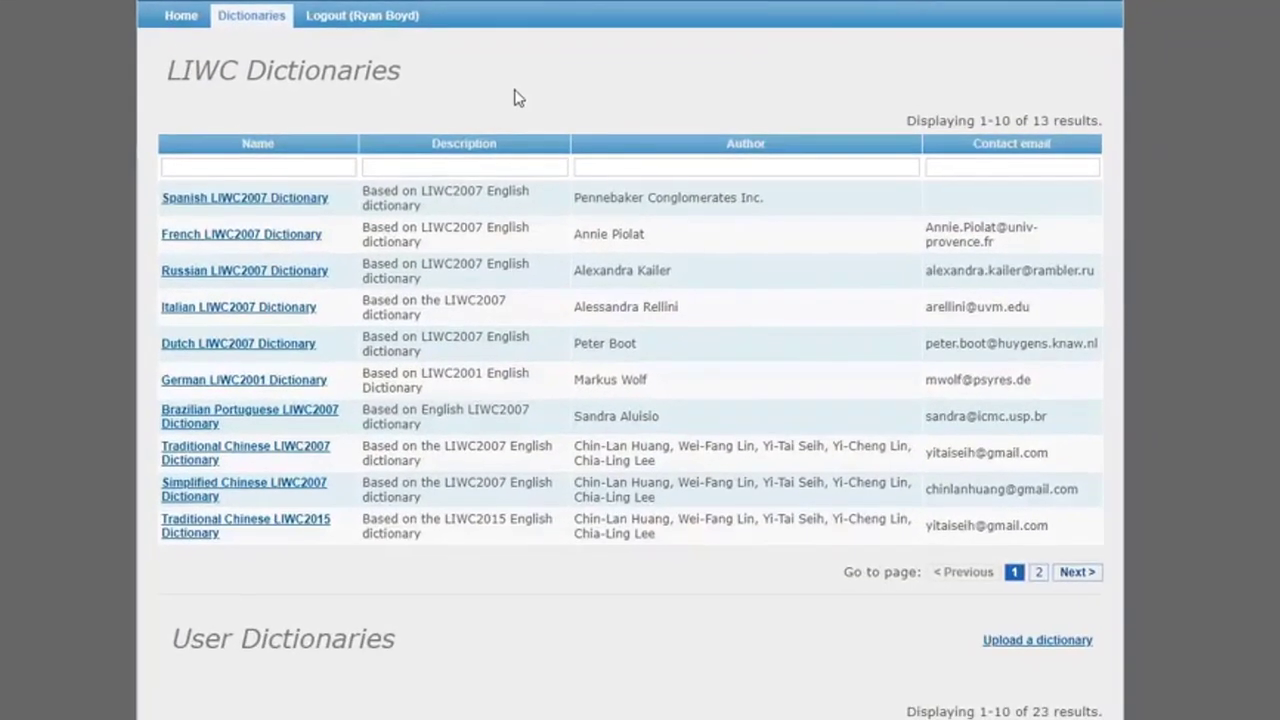
scroll(515, 95, "down", 3)
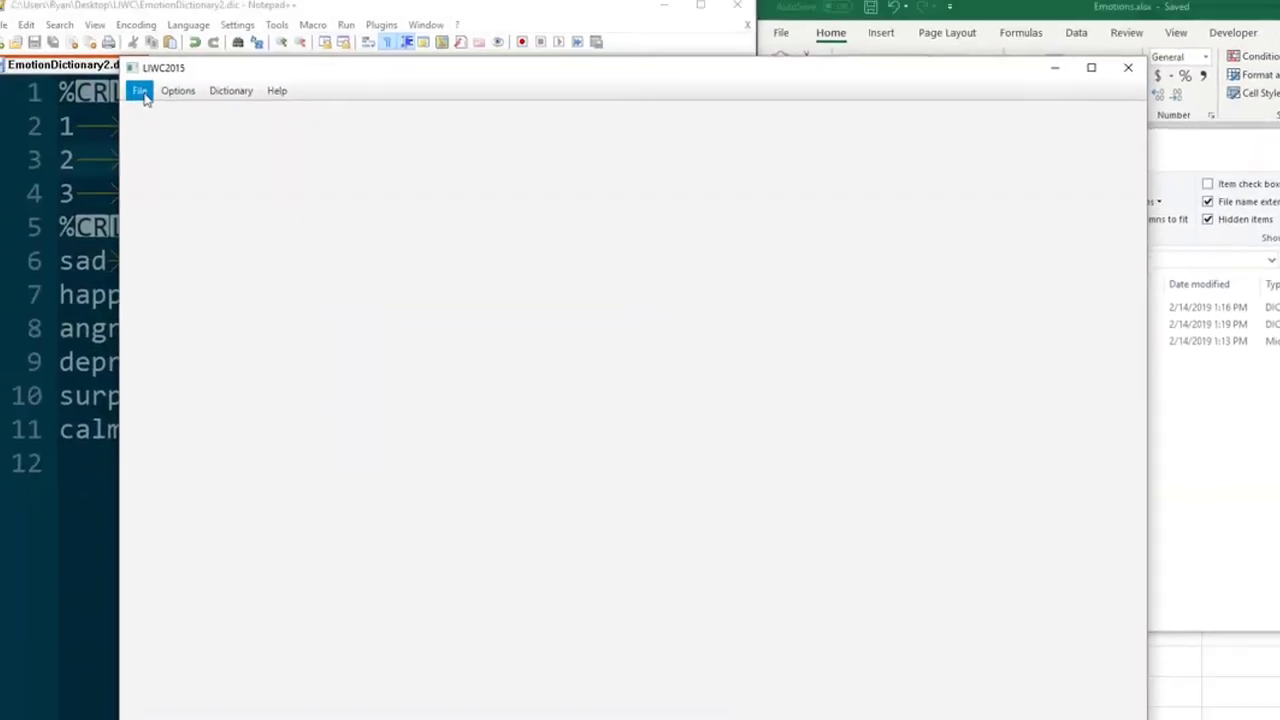
Analyze every text in X:\writing\TED\TXT - en, including its subfolders
left_click(137, 89)
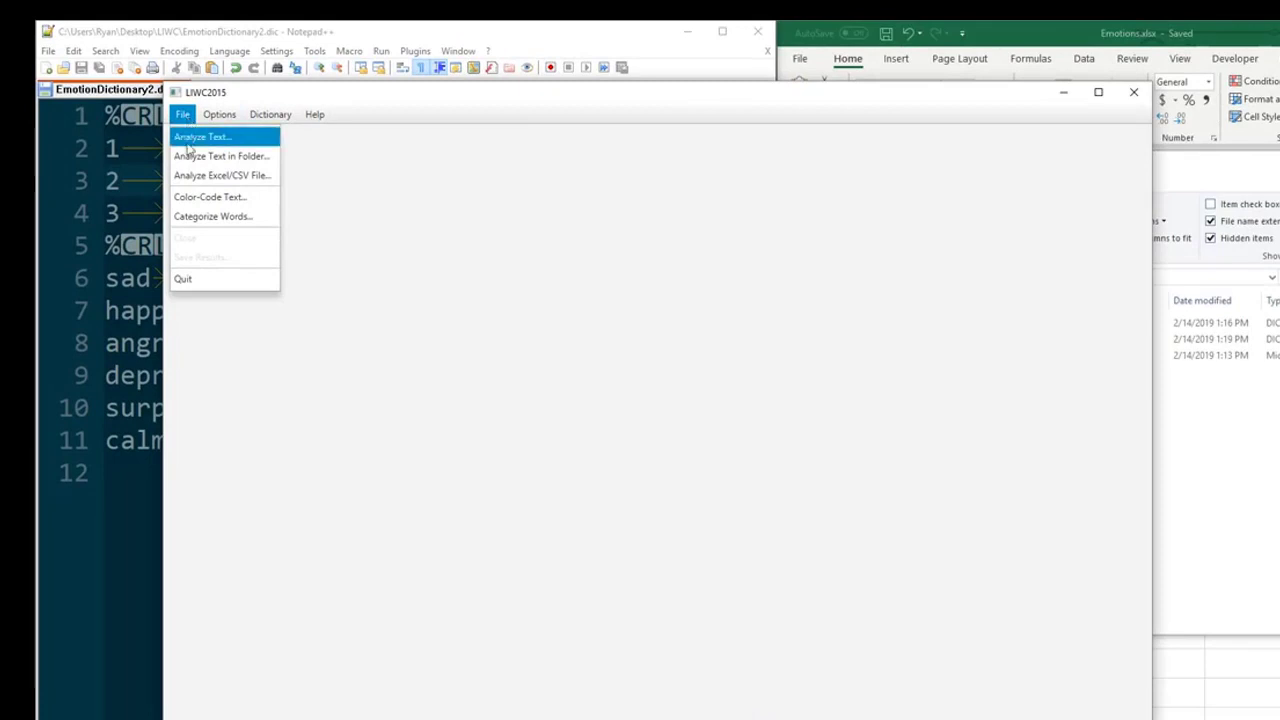
left_click(200, 157)
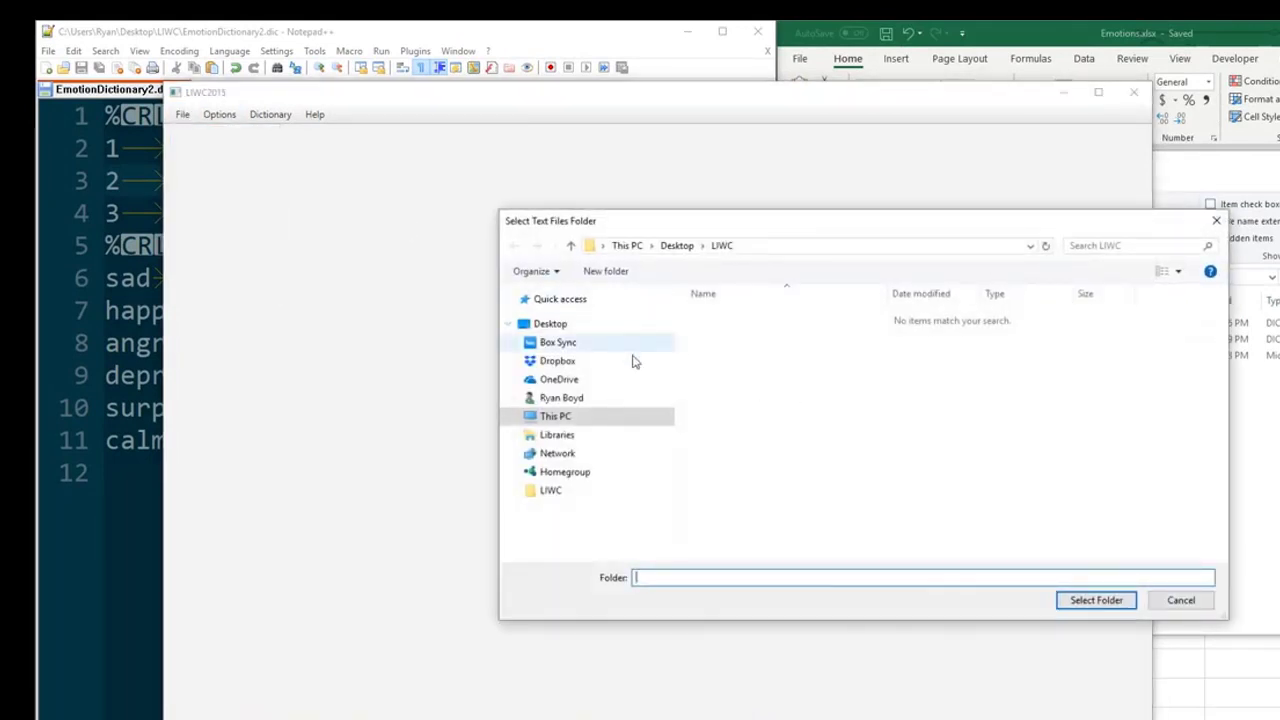
left_click(556, 416)
scroll(851, 443, "down", 2)
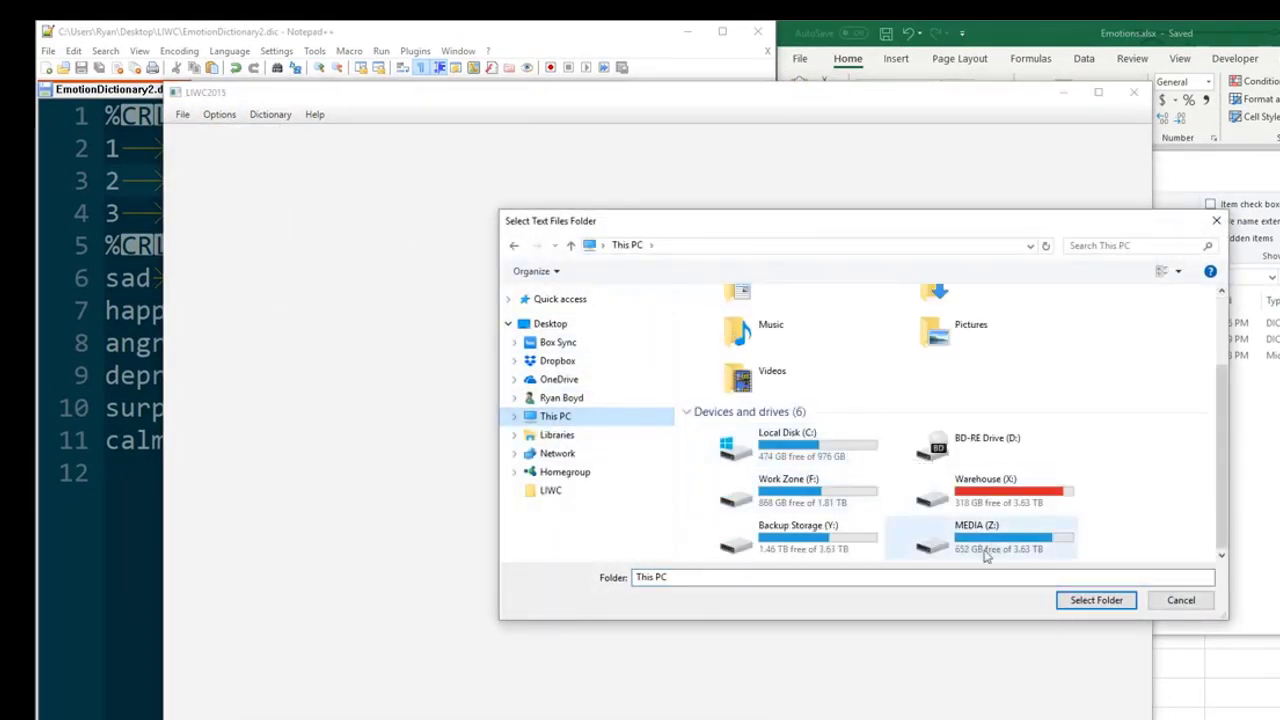
double_click(1013, 511)
scroll(900, 491, "down", 5)
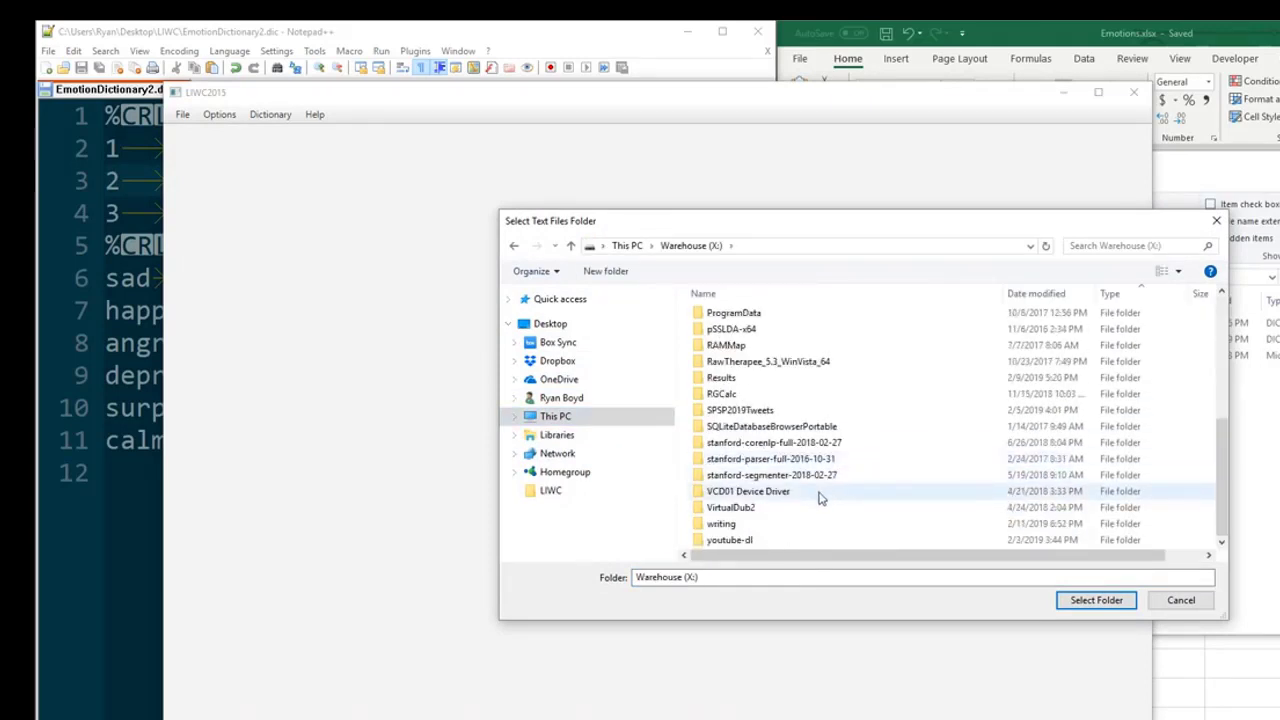
double_click(745, 522)
double_click(735, 540)
double_click(740, 332)
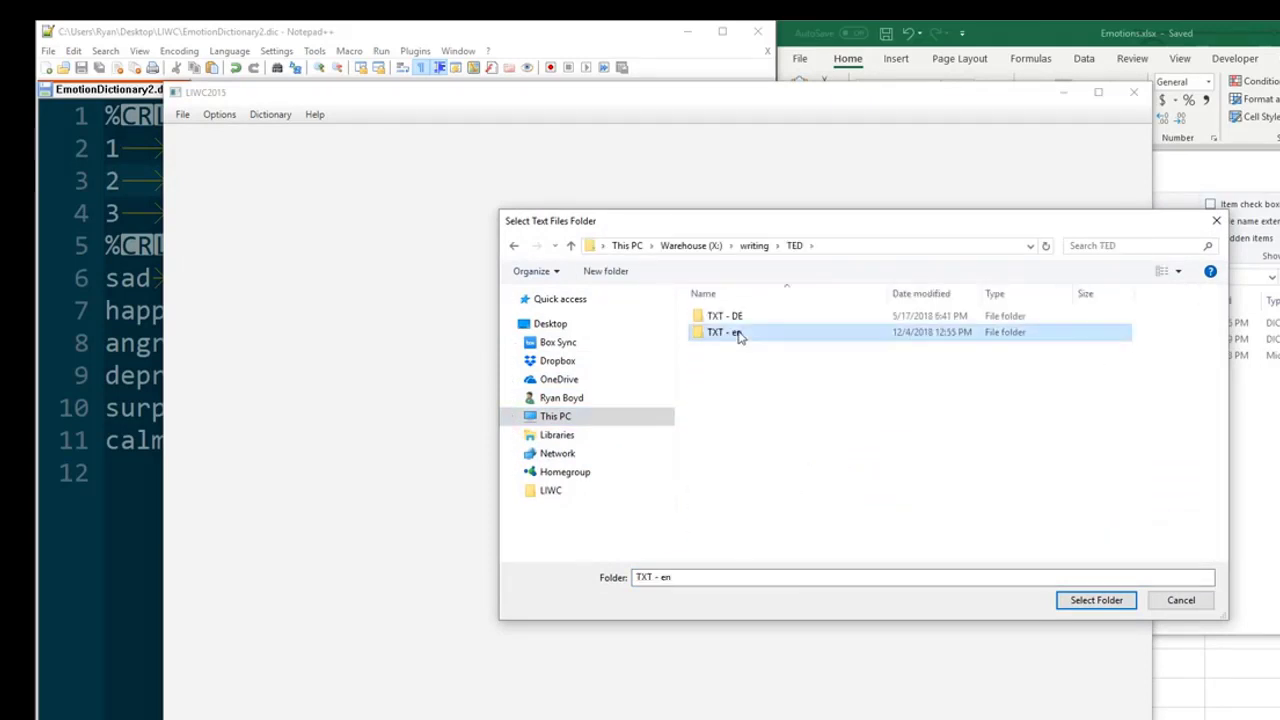
left_click(1090, 606)
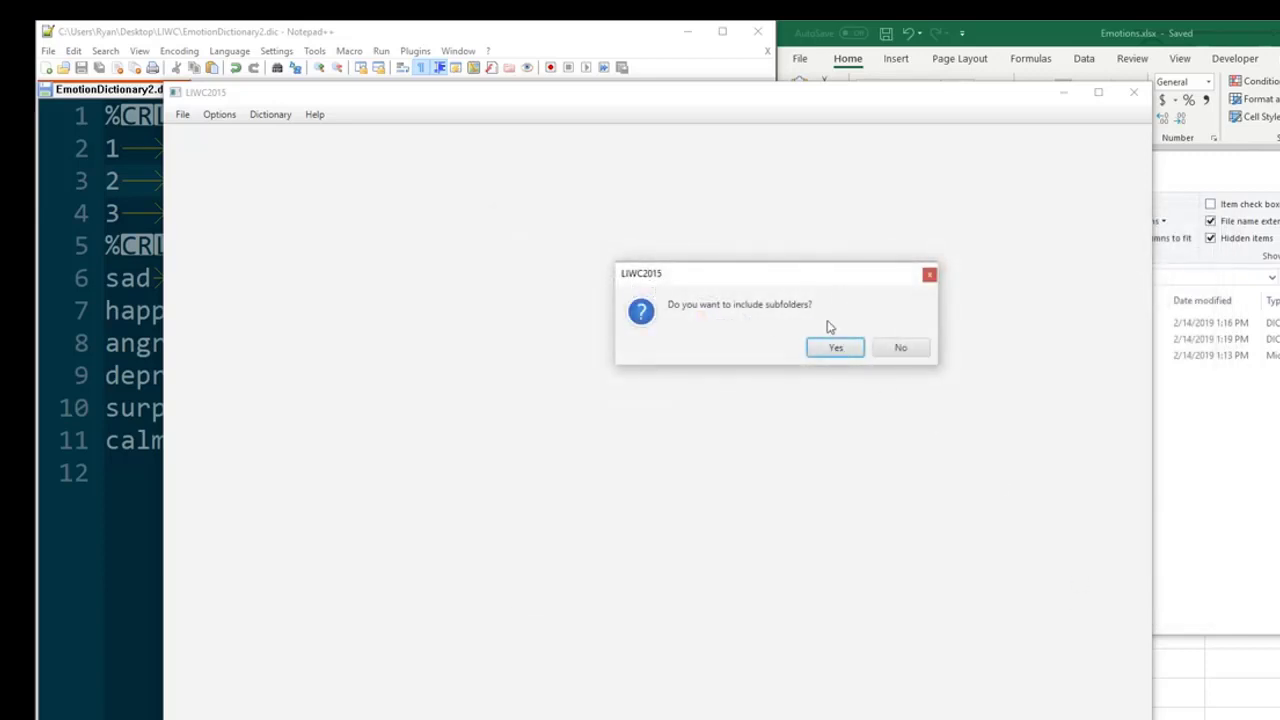
left_click(900, 348)
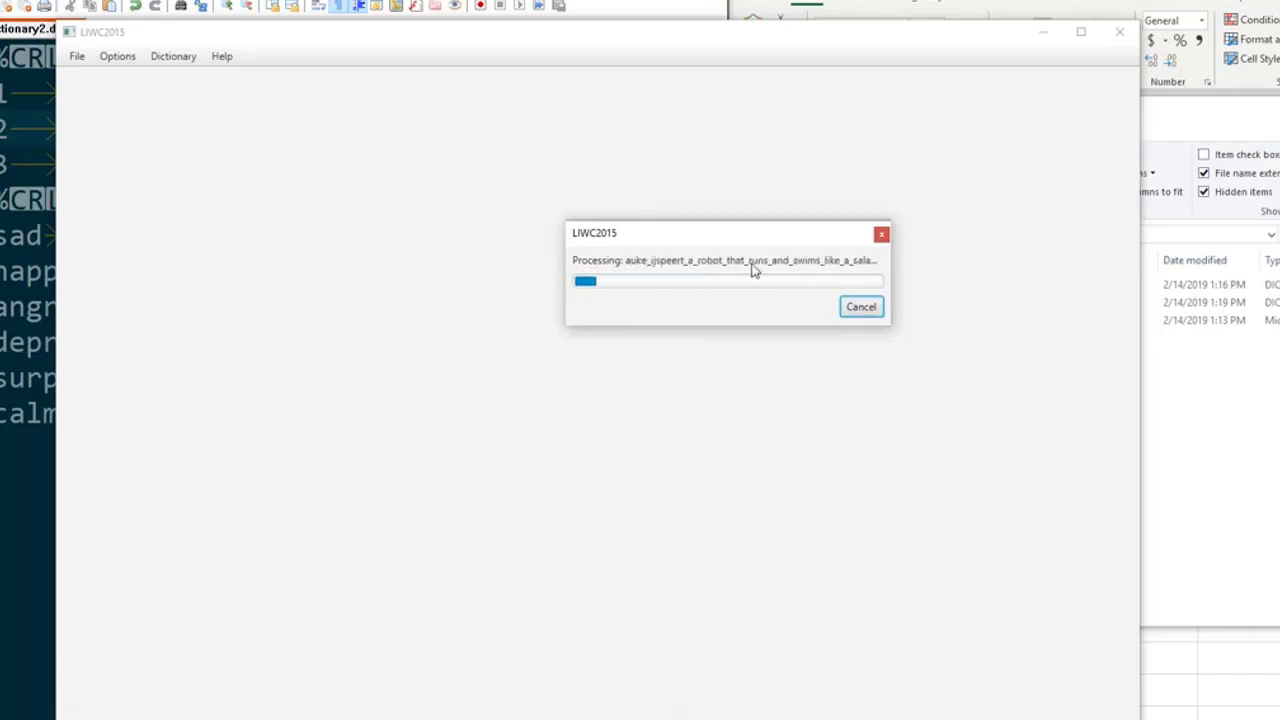
left_click(862, 307)
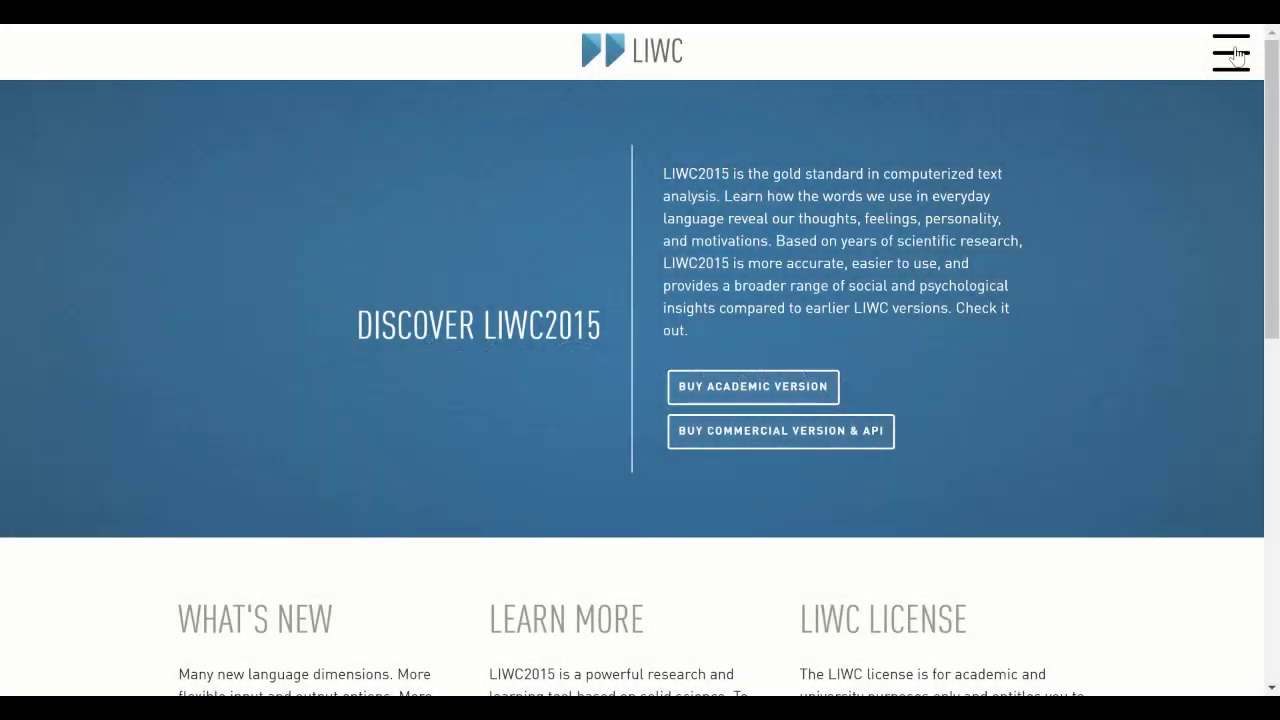
Open the blank CONTACT US form from the LIWC site's navigation menu
left_click(1235, 53)
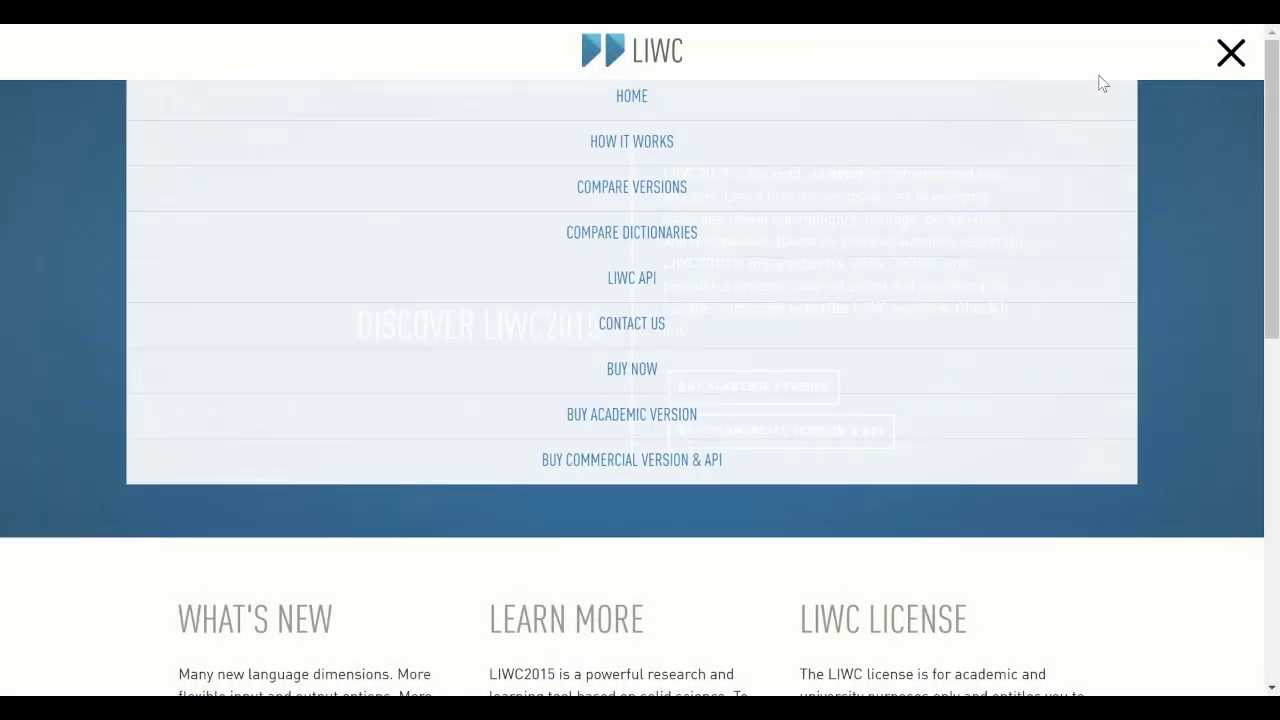
left_click(634, 326)
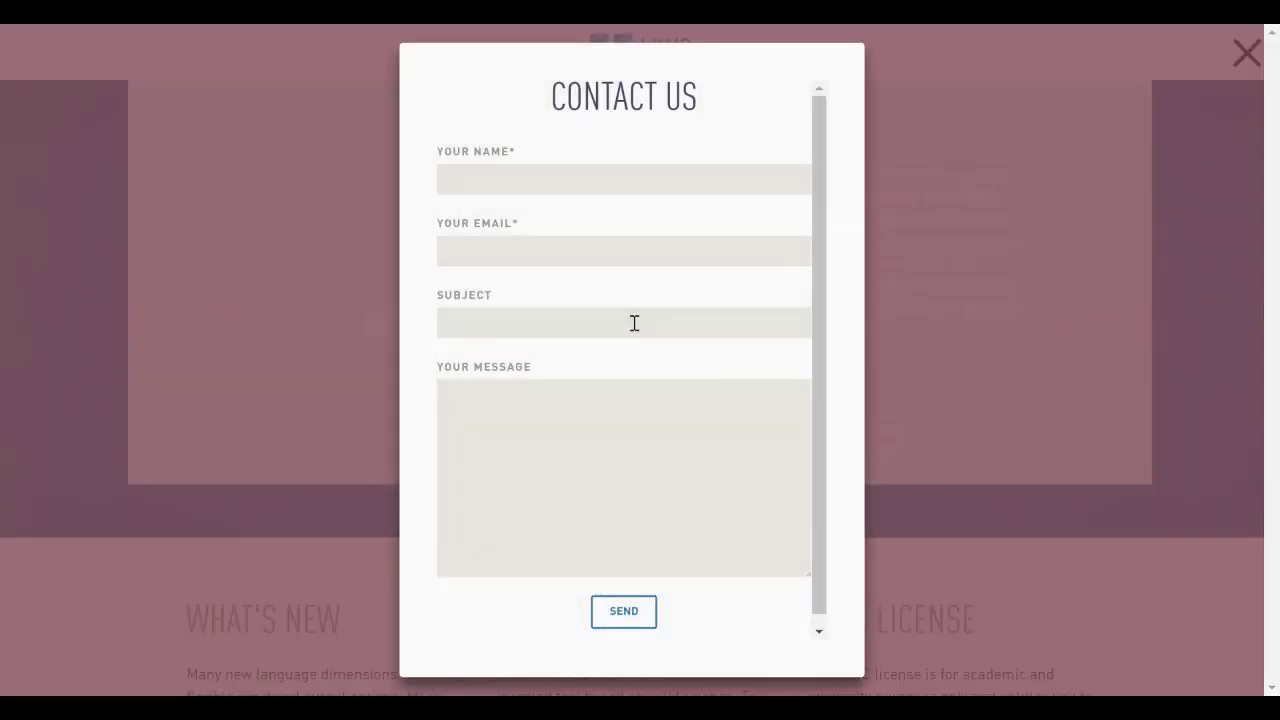